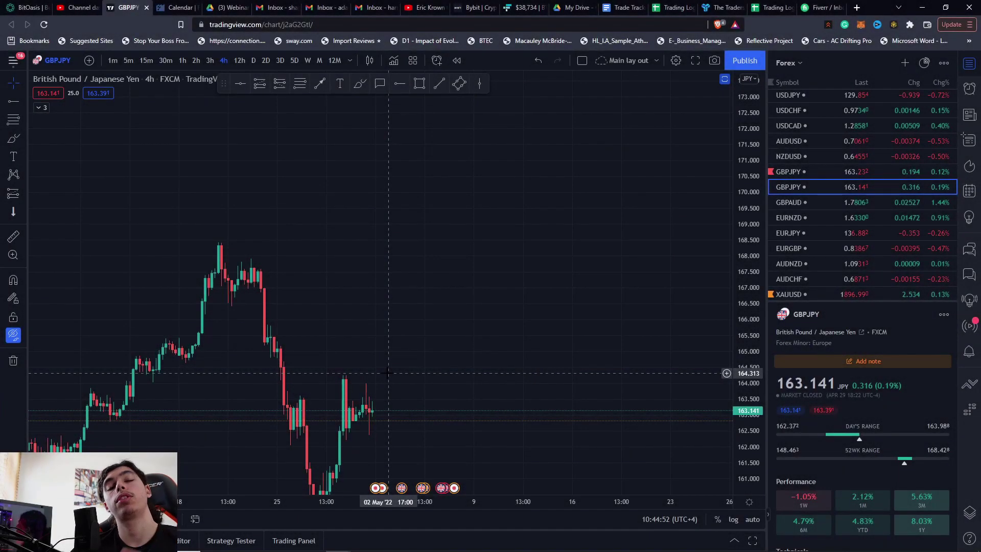
Step: Show the hidden drawings and reposition the four-point checklist text in the empty area above the candles
{"action": "left_click", "coordinate": [14, 334]}
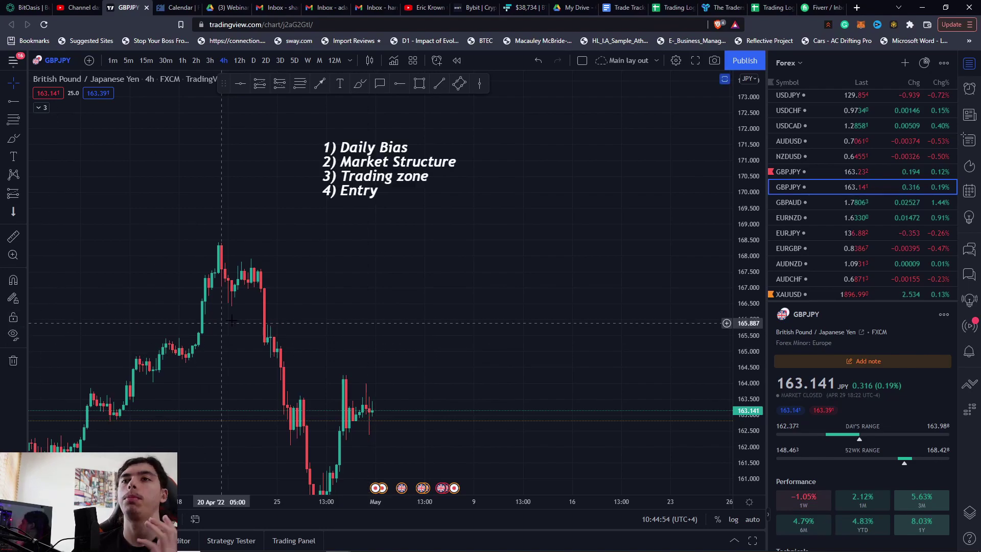
{"action": "left_click_drag", "start_coordinate": [364, 174], "coordinate": [411, 266]}
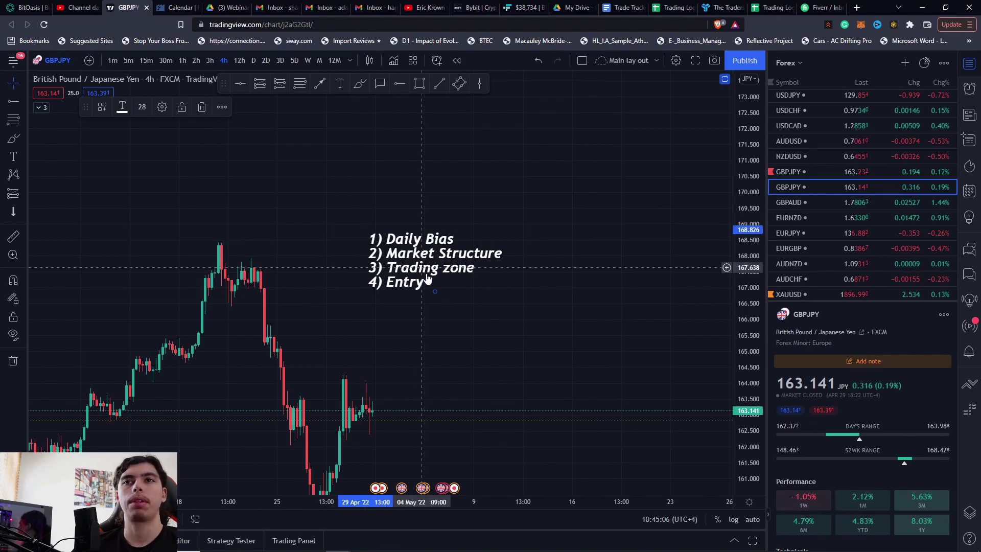
{"action": "left_click_drag", "start_coordinate": [431, 280], "coordinate": [330, 185]}
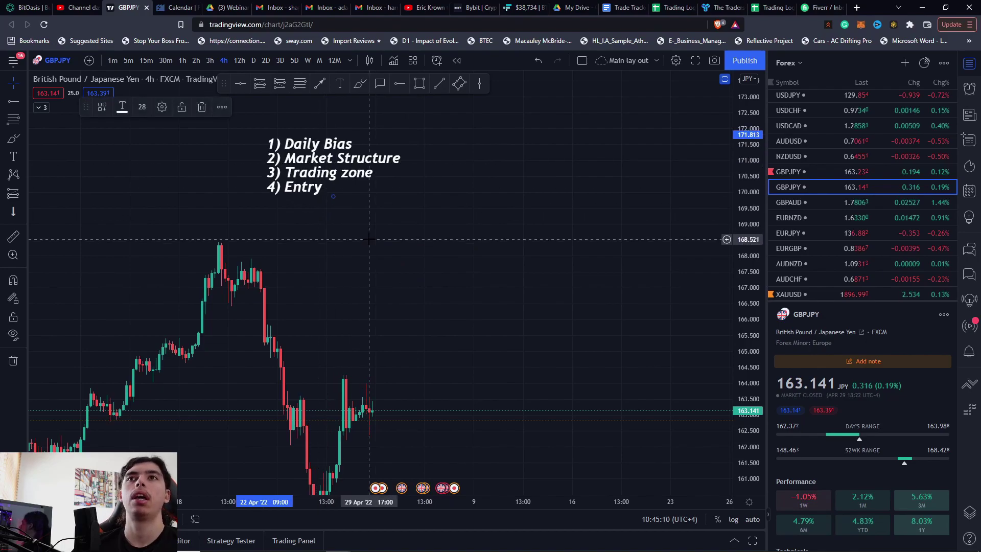
{"action": "left_click_drag", "start_coordinate": [371, 238], "coordinate": [383, 185]}
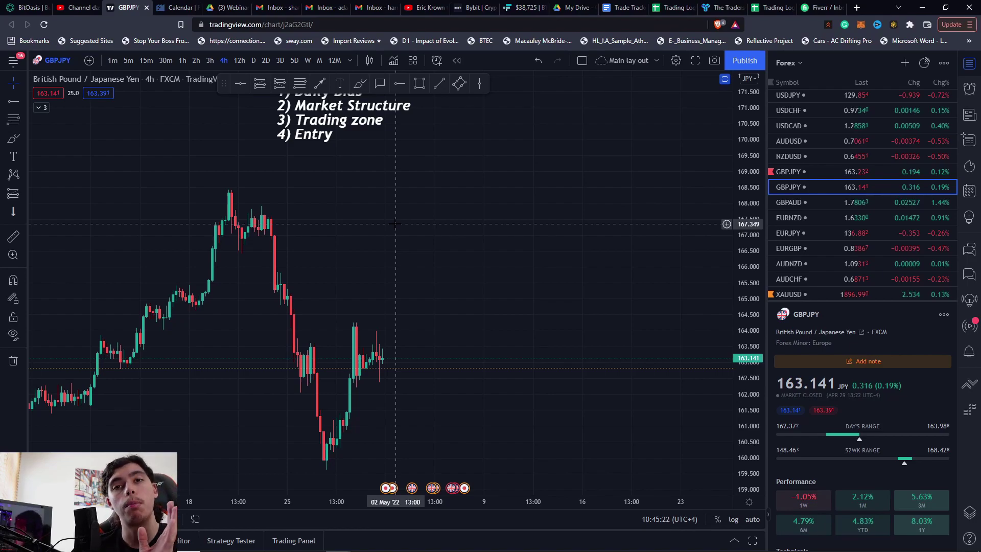
{"action": "left_click_drag", "start_coordinate": [395, 215], "coordinate": [424, 294]}
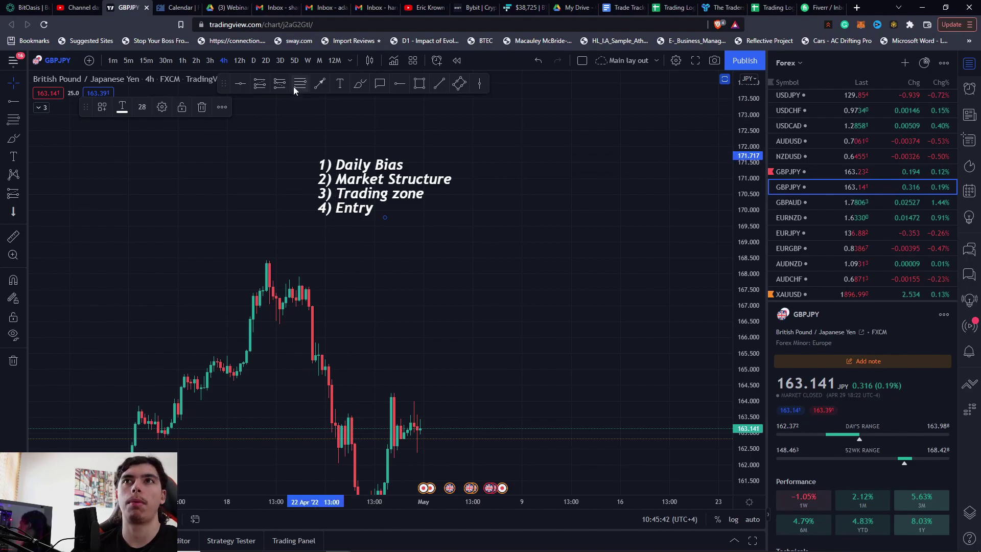
Step: Switch the GBPJPY chart to the weekly timeframe and examine the most recent weekly candles
{"action": "left_click", "coordinate": [256, 64]}
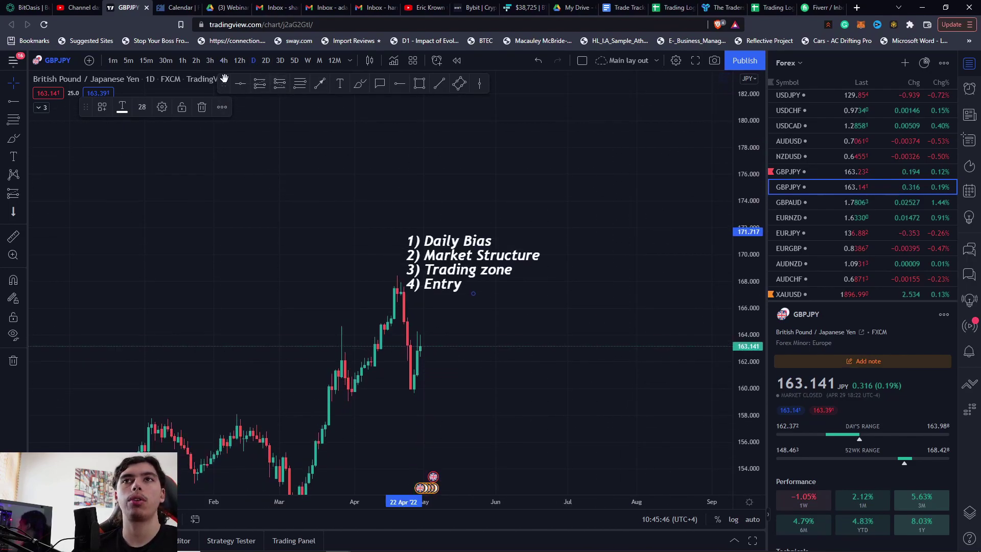
{"action": "left_click", "coordinate": [308, 61]}
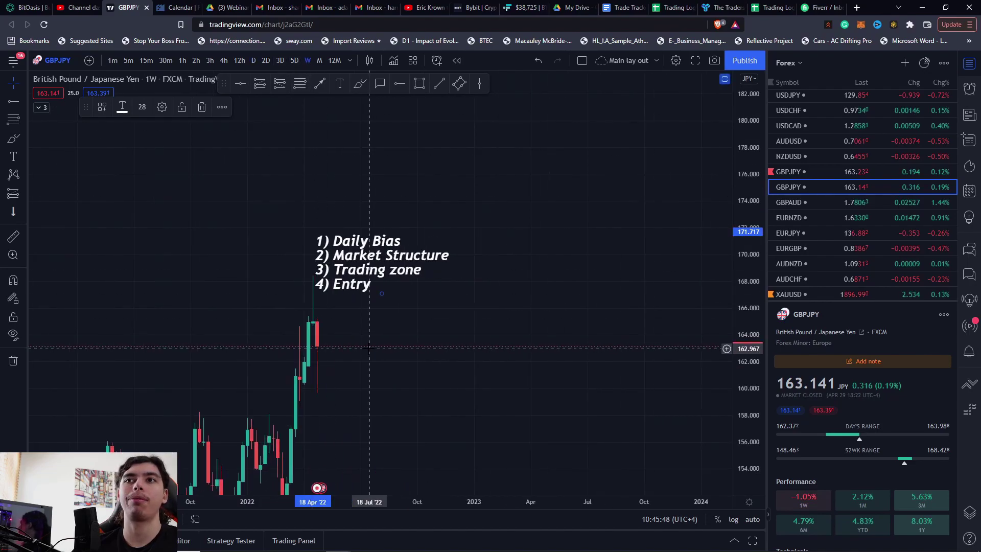
{"action": "left_click_drag", "start_coordinate": [332, 338], "coordinate": [366, 325]}
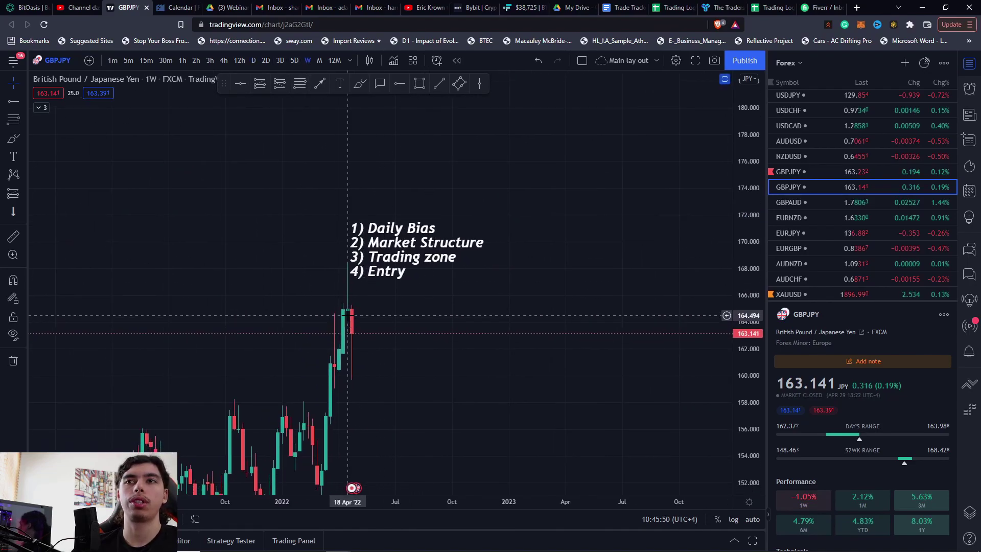
{"action": "left_click_drag", "start_coordinate": [400, 388], "coordinate": [443, 369]}
{"action": "left_click_drag", "start_coordinate": [743, 349], "coordinate": [745, 158]}
{"action": "scroll", "coordinate": [512, 250], "scroll_direction": "up", "scroll_amount": 3}
{"action": "left_click_drag", "start_coordinate": [260, 319], "coordinate": [331, 274]}
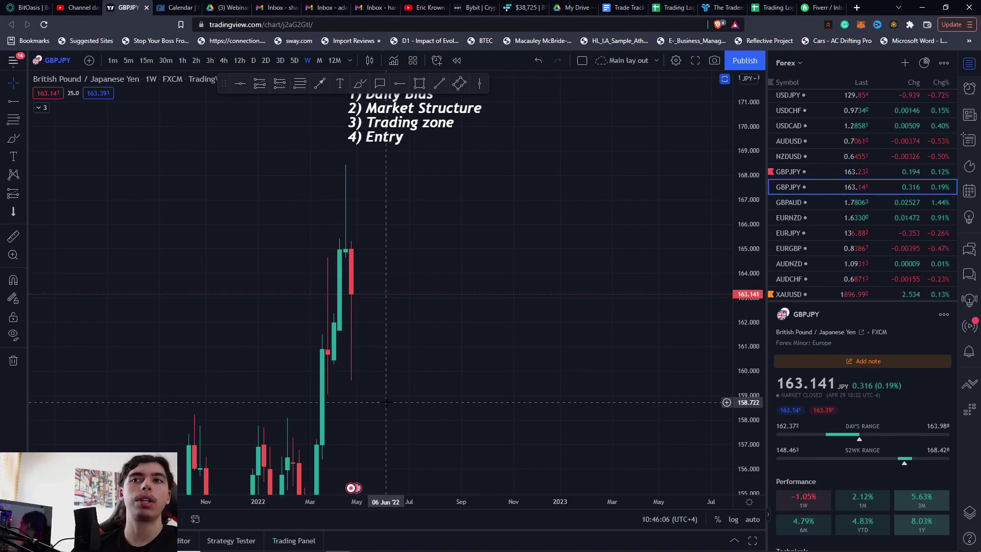
{"action": "left_click_drag", "start_coordinate": [421, 393], "coordinate": [416, 406]}
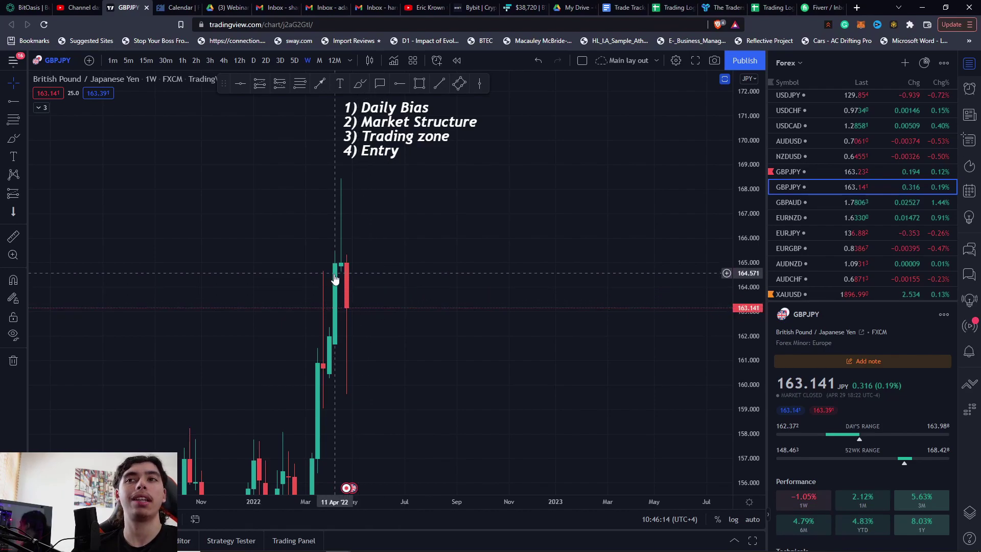
Step: Switch the chart to the daily timeframe and examine the April rally, the drop and the latest daily candles
{"action": "left_click", "coordinate": [254, 61]}
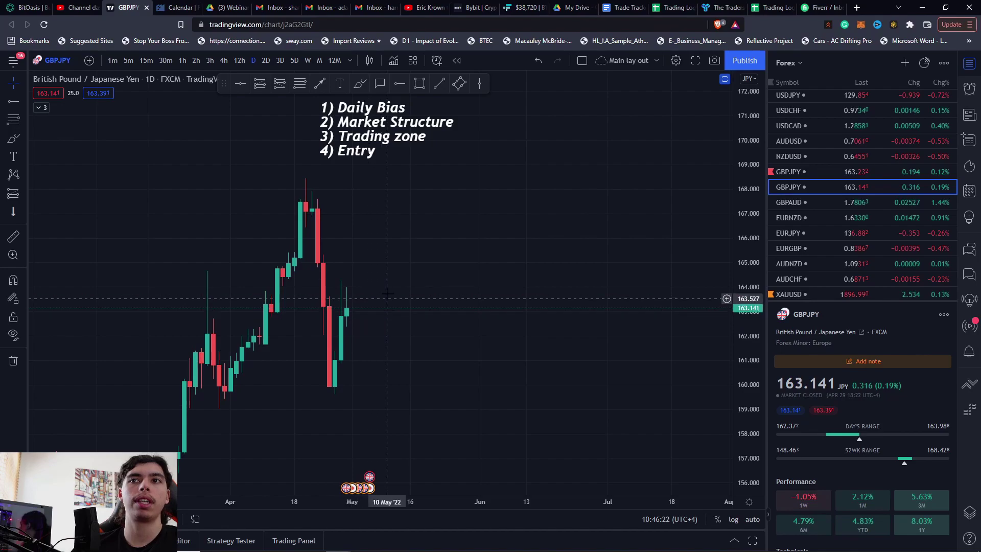
{"action": "left_click_drag", "start_coordinate": [479, 298], "coordinate": [418, 297]}
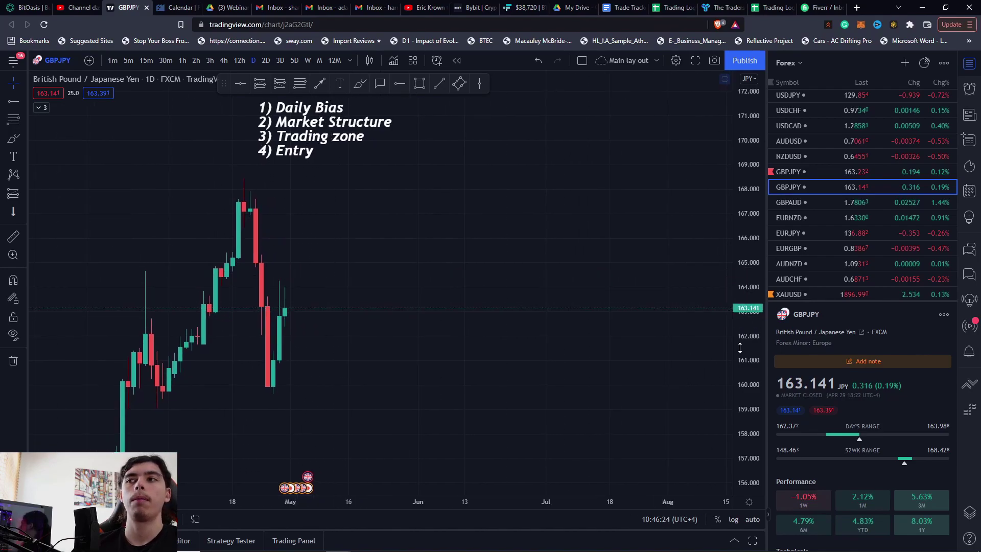
{"action": "left_click_drag", "start_coordinate": [740, 347], "coordinate": [740, 267]}
{"action": "left_click_drag", "start_coordinate": [486, 286], "coordinate": [534, 276]}
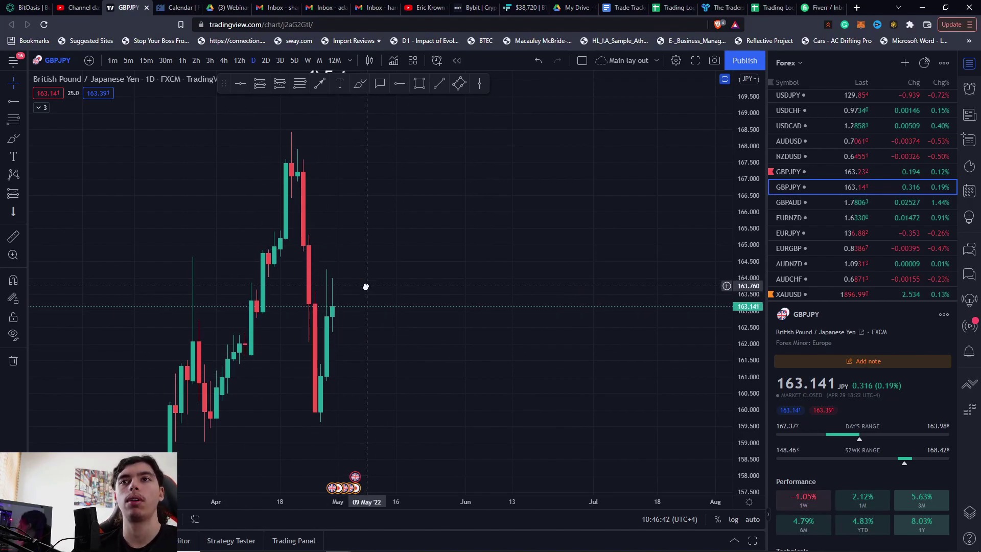
{"action": "left_click_drag", "start_coordinate": [366, 286], "coordinate": [361, 300]}
{"action": "left_click_drag", "start_coordinate": [397, 369], "coordinate": [370, 376]}
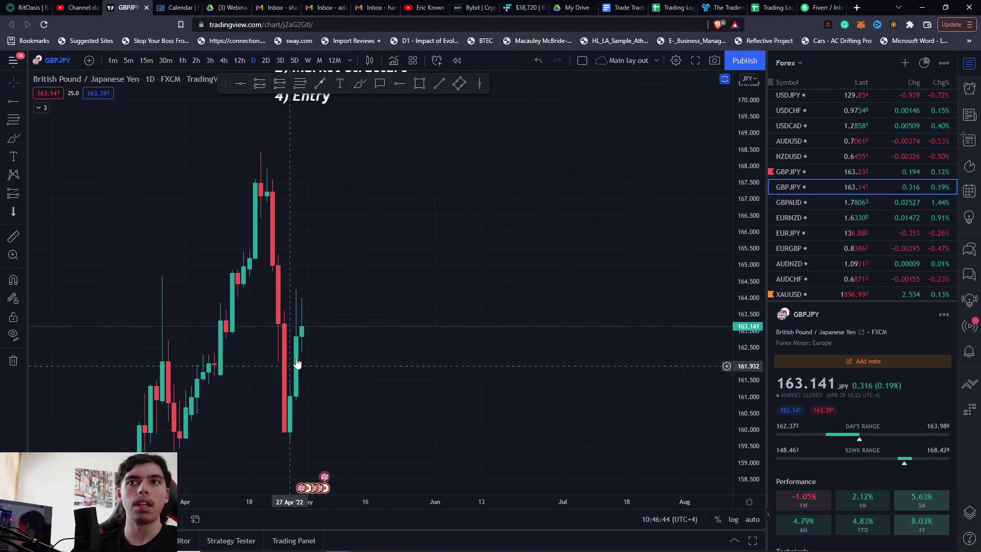
Step: Check the 4-hour timeframe briefly, return to the daily timeframe and examine the March to April price swings
{"action": "left_click", "coordinate": [223, 62]}
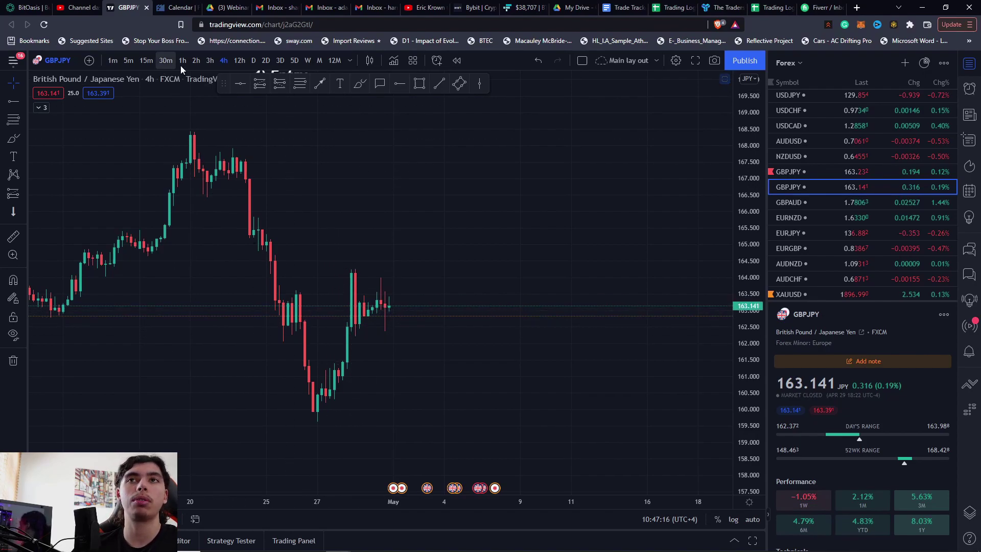
{"action": "left_click", "coordinate": [254, 60]}
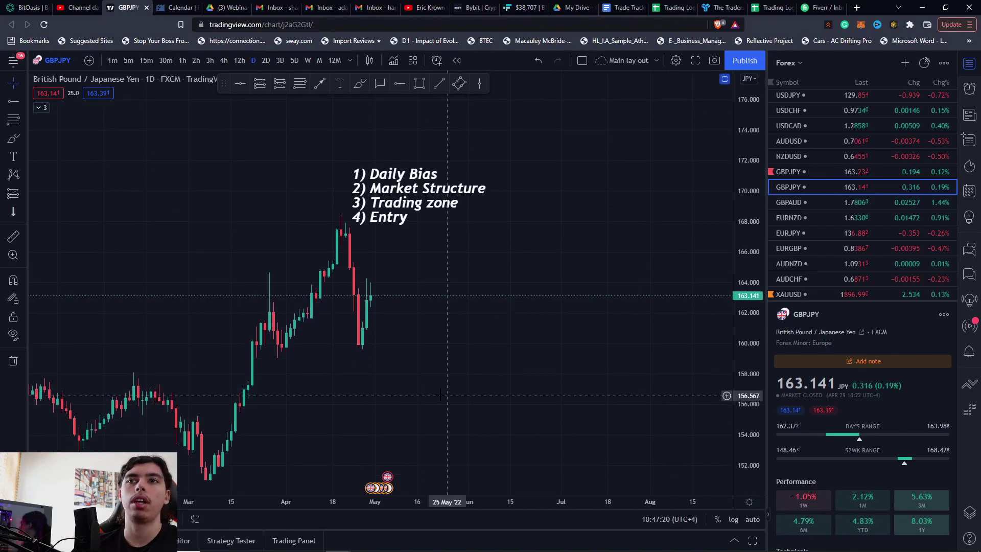
{"action": "mouse_move", "coordinate": [441, 395]}
{"action": "left_mouse_down"}
{"action": "mouse_move", "coordinate": [530, 365]}
{"action": "mouse_move", "coordinate": [502, 338]}
{"action": "left_mouse_up"}
{"action": "scroll", "coordinate": [516, 379], "scroll_direction": "down", "scroll_amount": 1}
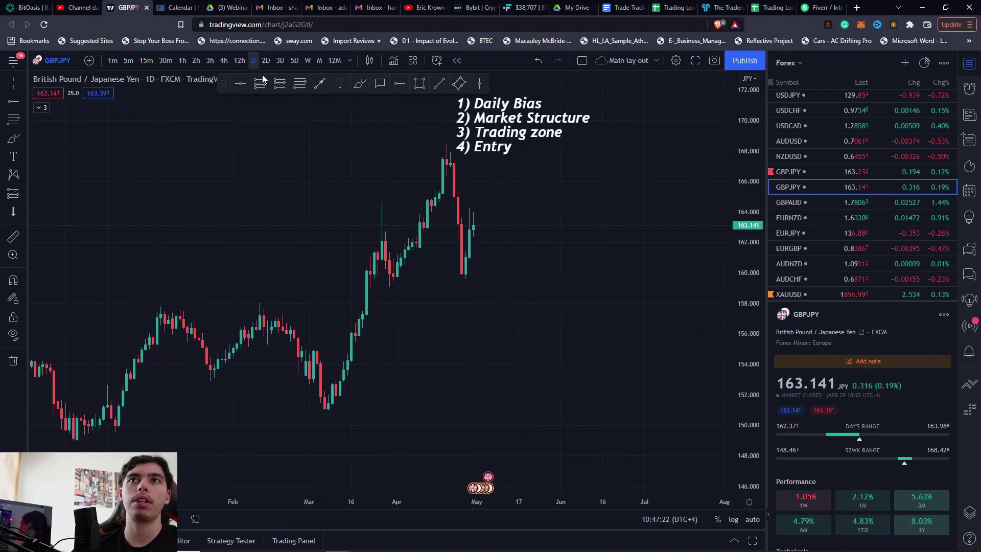
{"action": "left_click_drag", "start_coordinate": [414, 306], "coordinate": [409, 372]}
{"action": "left_click_drag", "start_coordinate": [746, 410], "coordinate": [747, 163]}
{"action": "scroll", "coordinate": [550, 324], "scroll_direction": "up", "scroll_amount": 4}
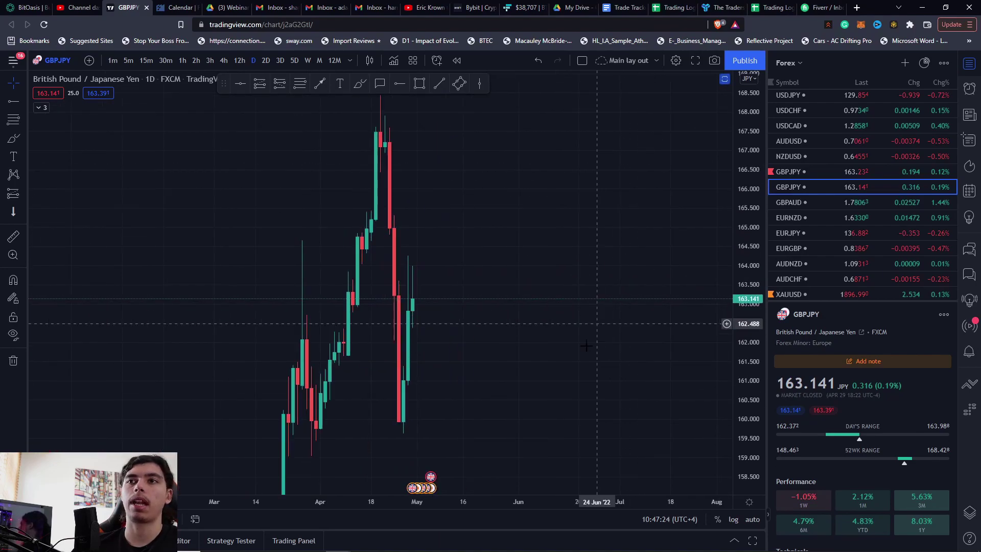
{"action": "left_click_drag", "start_coordinate": [333, 393], "coordinate": [391, 311]}
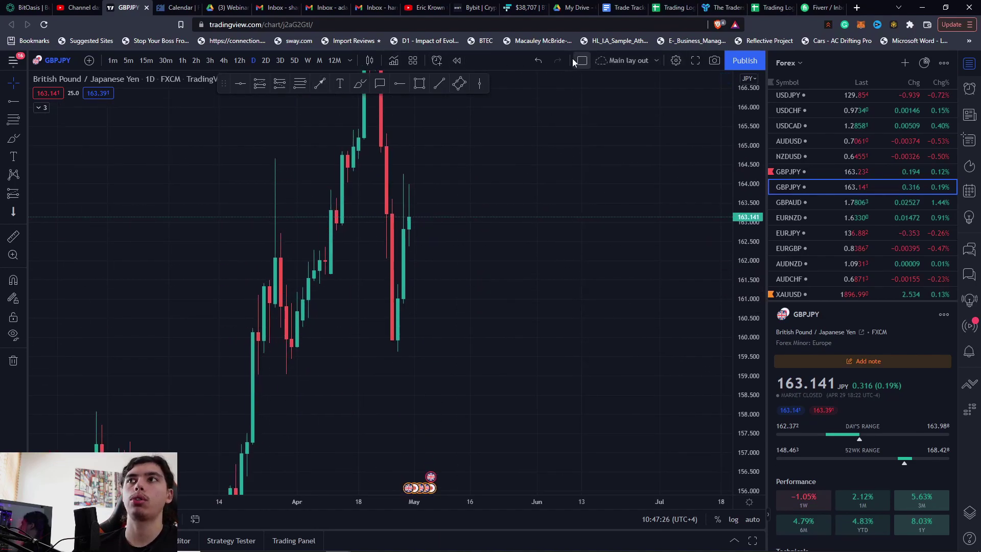
Step: Start bar replay on the daily chart from 1 April 2022
{"action": "left_click", "coordinate": [457, 60]}
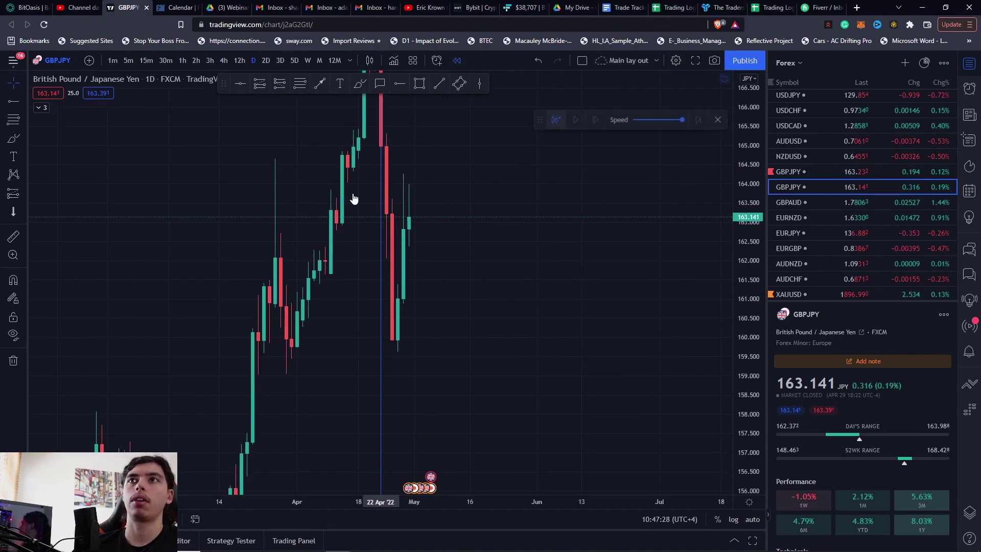
{"action": "left_click", "coordinate": [300, 285]}
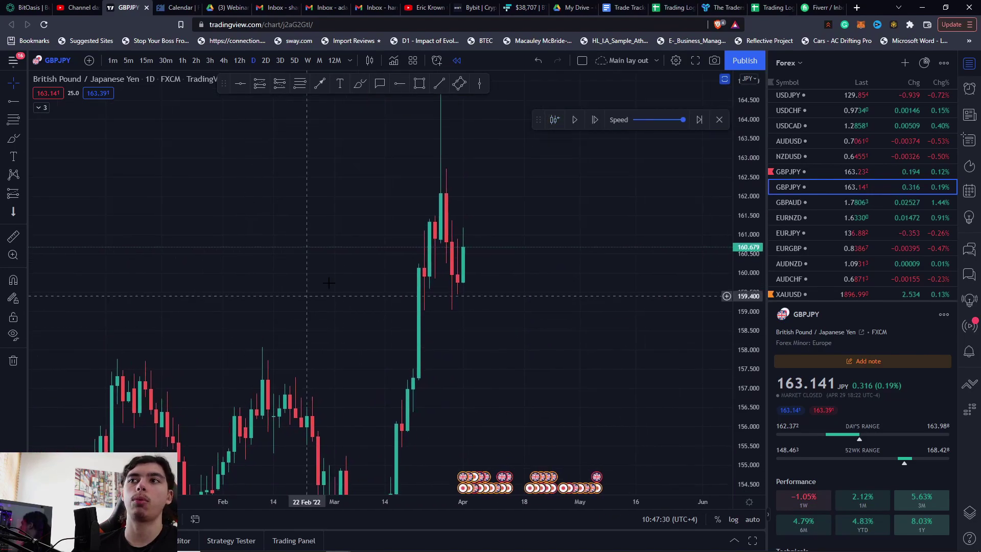
{"action": "scroll", "coordinate": [359, 298], "scroll_direction": "up", "scroll_amount": 3}
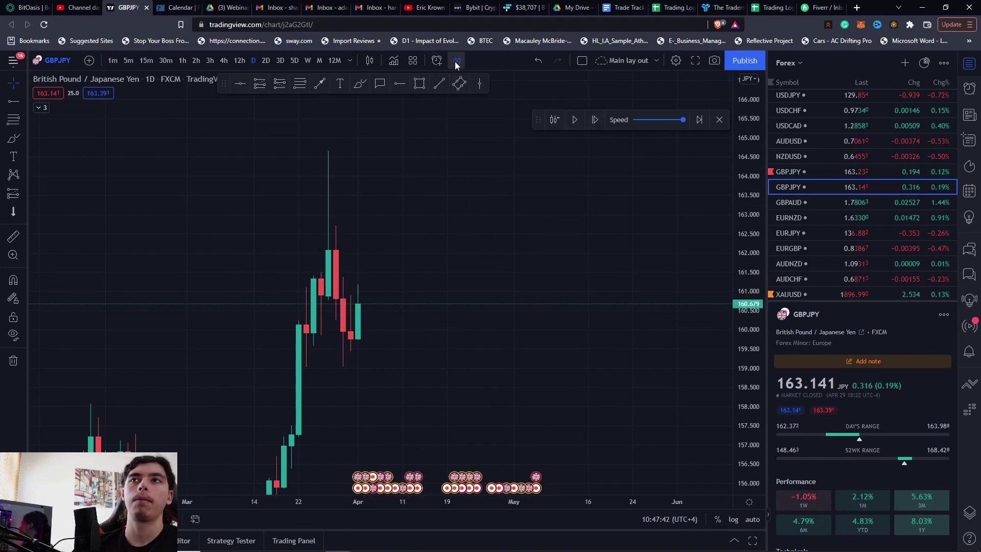
Step: Restart the bar replay from the late-March red candle just after the long-wick high, examine it, and exit replay mode
{"action": "left_click", "coordinate": [554, 119]}
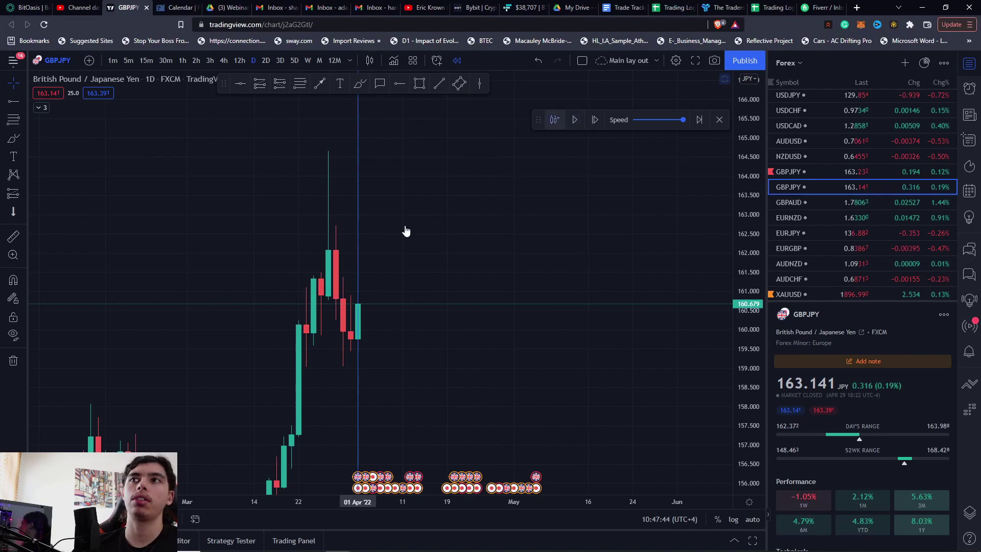
{"action": "left_click", "coordinate": [345, 281]}
{"action": "mouse_move", "coordinate": [351, 308]}
{"action": "left_mouse_down"}
{"action": "mouse_move", "coordinate": [569, 300]}
{"action": "mouse_move", "coordinate": [670, 270]}
{"action": "mouse_move", "coordinate": [379, 326]}
{"action": "mouse_move", "coordinate": [350, 295]}
{"action": "left_mouse_up"}
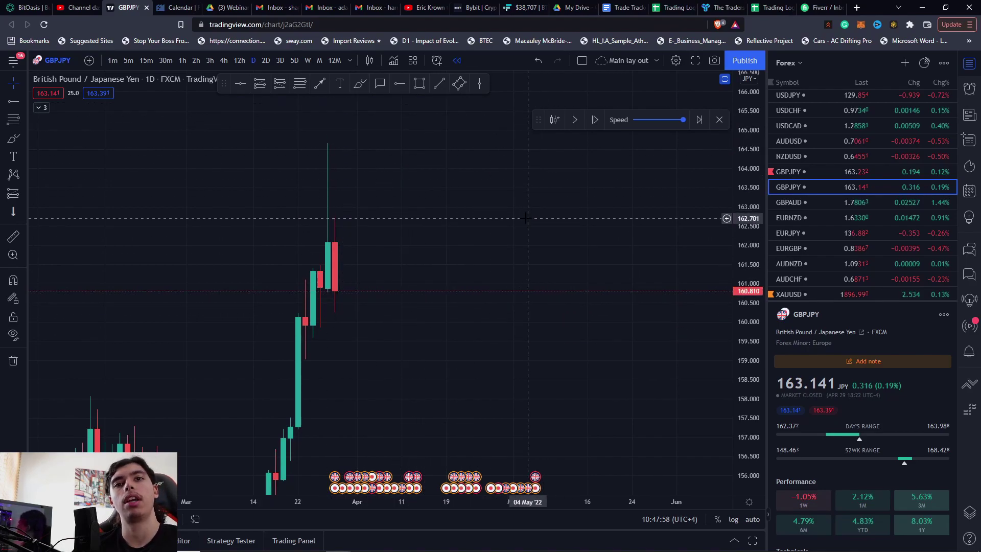
{"action": "left_click_drag", "start_coordinate": [527, 219], "coordinate": [454, 219]}
{"action": "left_click", "coordinate": [719, 120]}
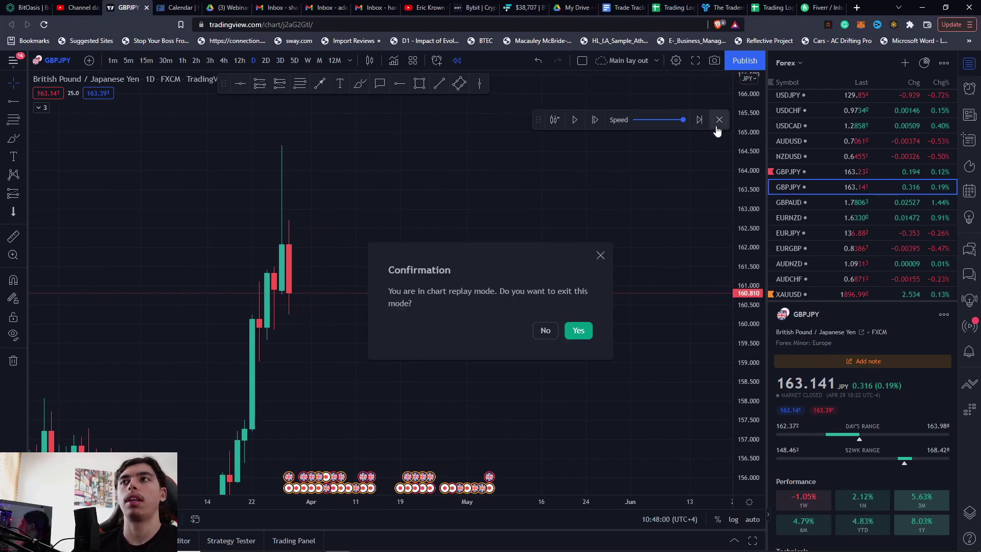
{"action": "left_click", "coordinate": [576, 330]}
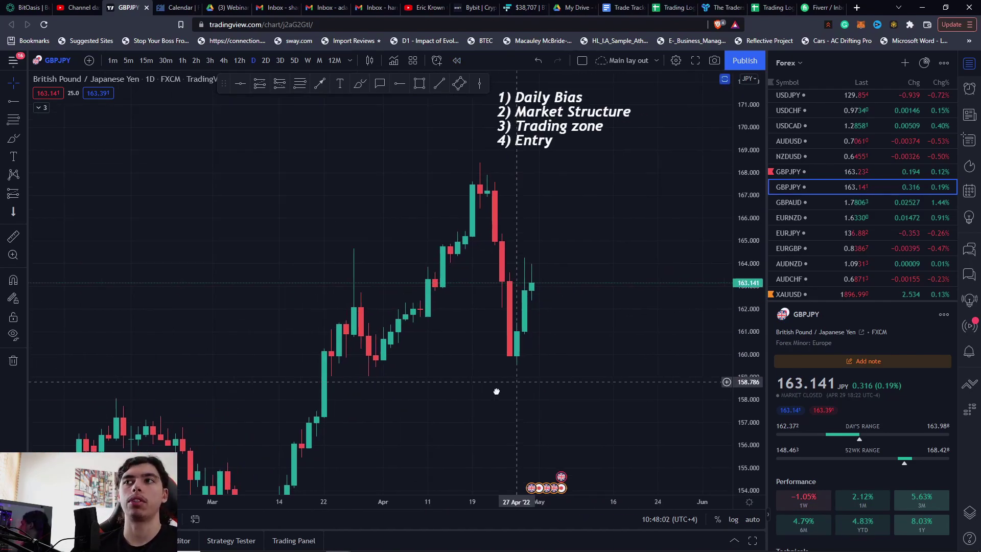
Step: Switch the chart to the 4-hour timeframe and examine the market structure from the April high to the latest candles
{"action": "left_click_drag", "start_coordinate": [540, 368], "coordinate": [520, 220]}
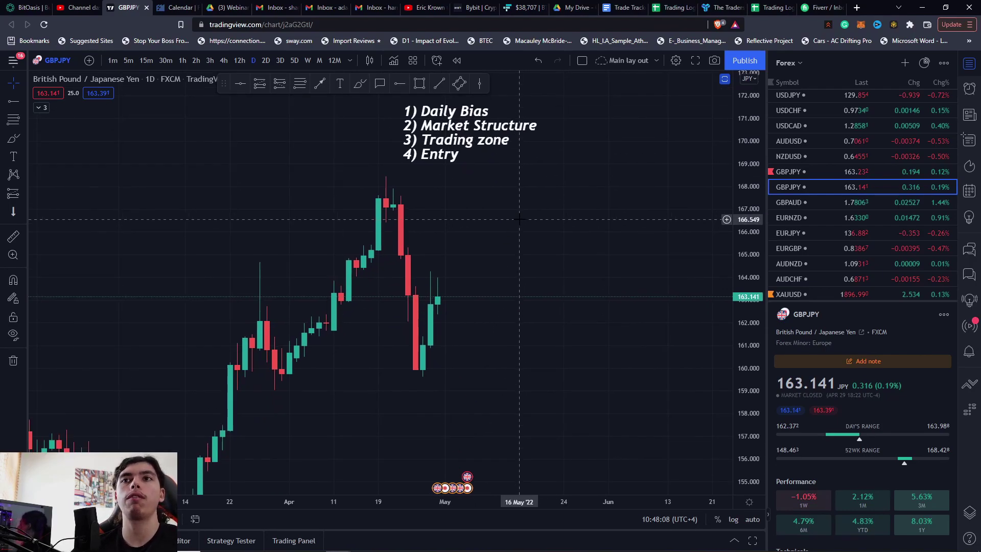
{"action": "left_click_drag", "start_coordinate": [512, 226], "coordinate": [468, 200]}
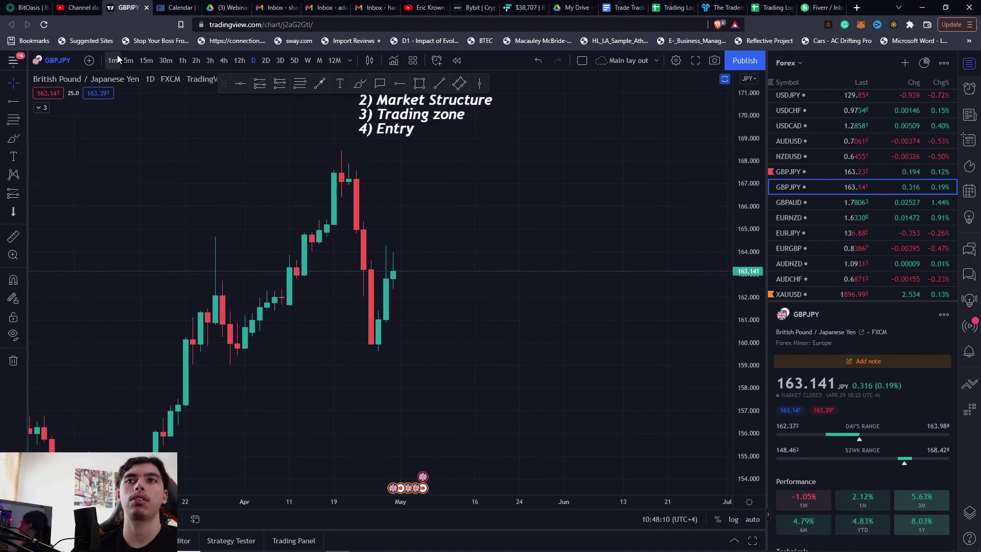
{"action": "left_click", "coordinate": [221, 62]}
{"action": "scroll", "coordinate": [445, 366], "scroll_direction": "down", "scroll_amount": 10}
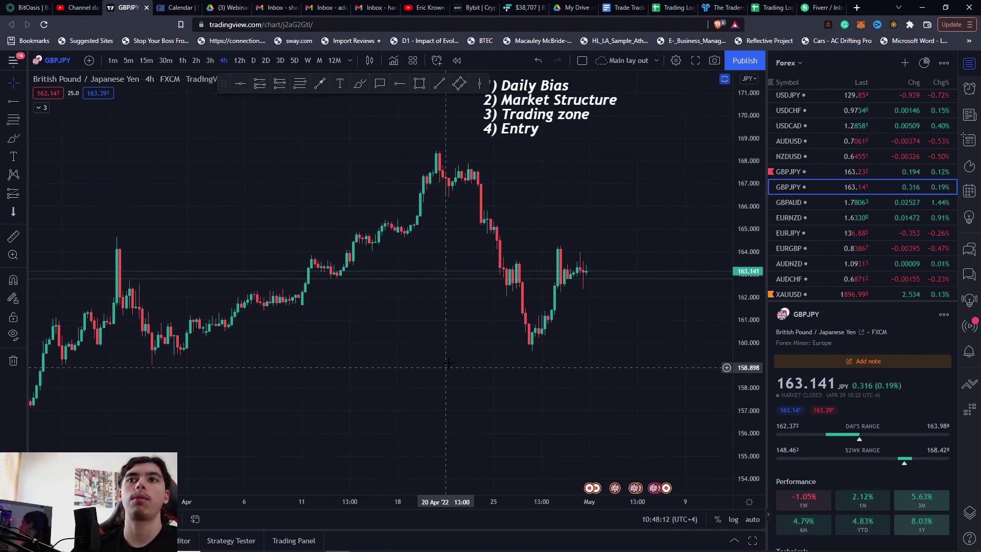
{"action": "left_click_drag", "start_coordinate": [562, 354], "coordinate": [348, 347]}
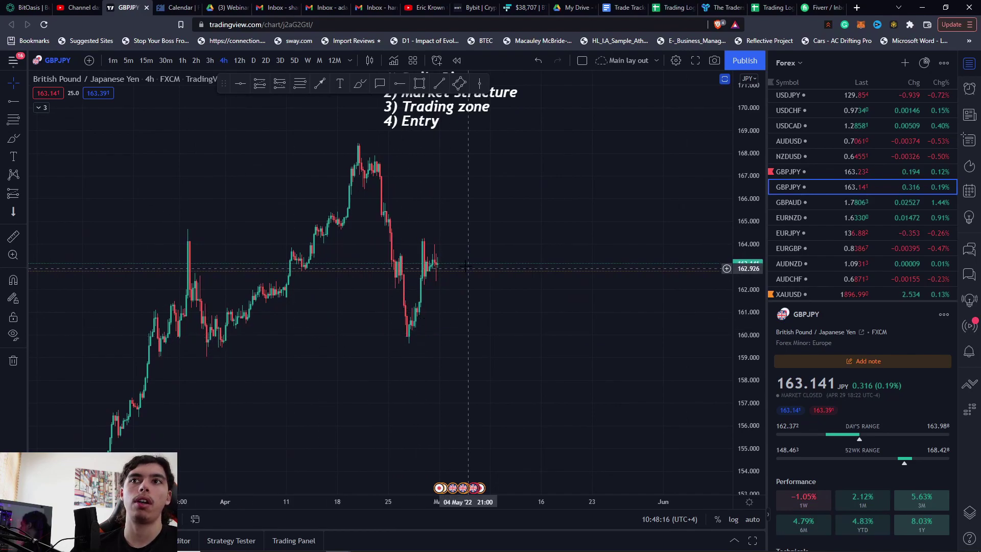
{"action": "left_click_drag", "start_coordinate": [749, 344], "coordinate": [748, 227]}
{"action": "scroll", "coordinate": [410, 284], "scroll_direction": "up", "scroll_amount": 3}
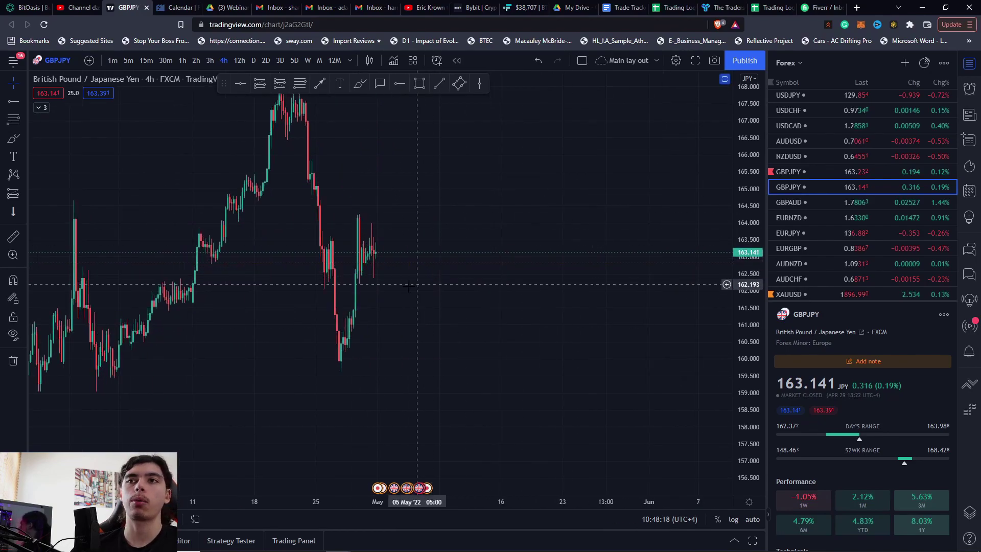
{"action": "left_click_drag", "start_coordinate": [372, 290], "coordinate": [402, 357]}
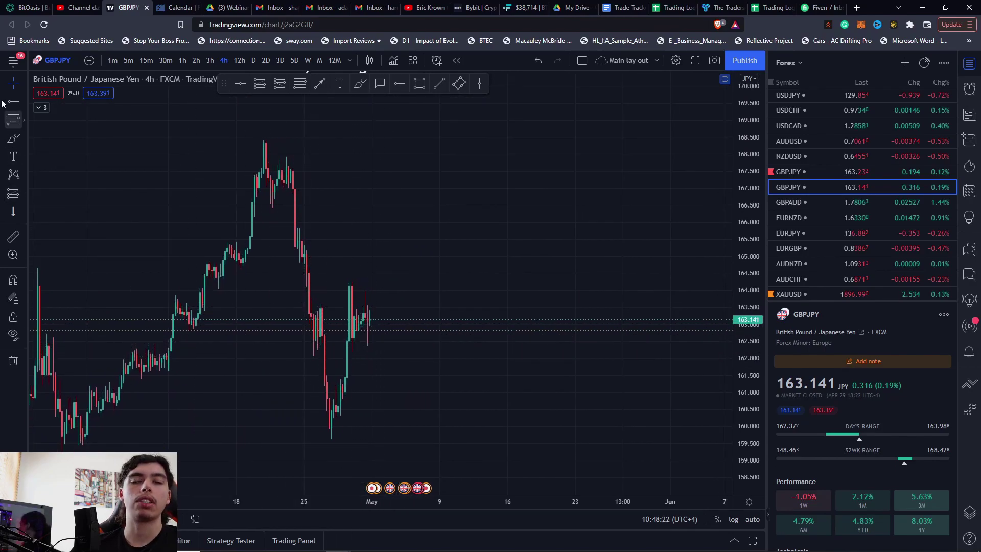
Step: Place a horizontal line at 162.523 on the 4-hour chart, just below the latest candles
{"action": "left_click", "coordinate": [246, 85]}
{"action": "left_click", "coordinate": [301, 338]}
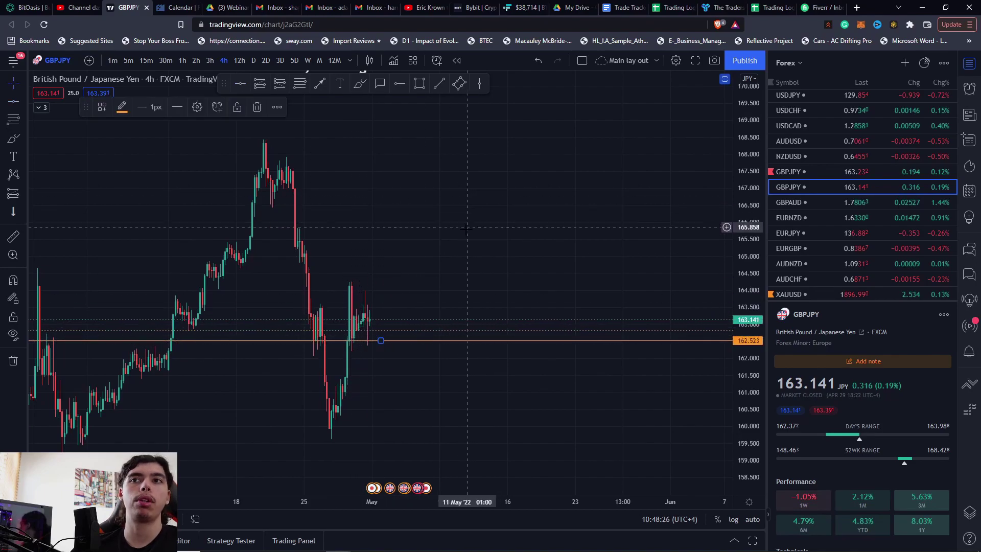
{"action": "left_click_drag", "start_coordinate": [468, 230], "coordinate": [438, 212]}
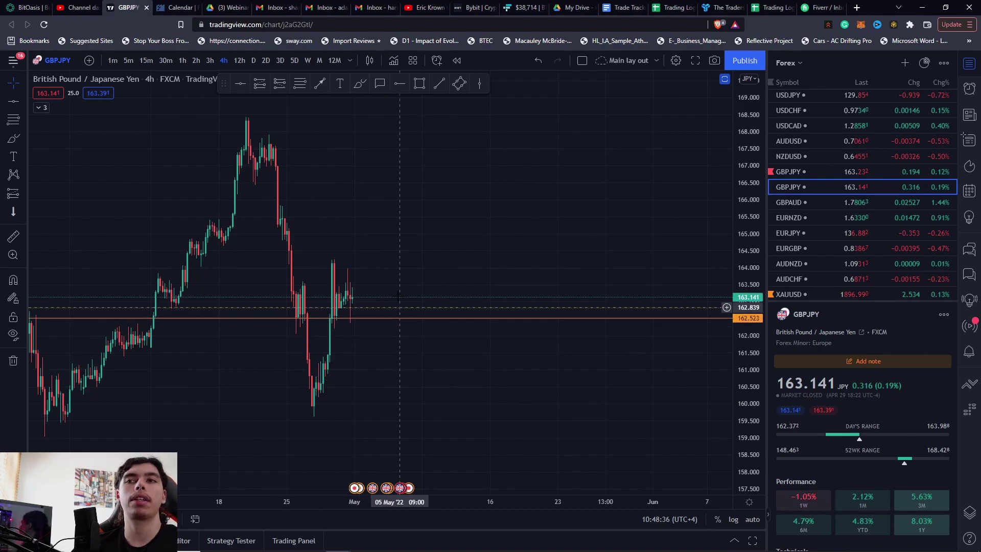
Step: Switch the chart to the 1-hour timeframe and examine the price action from the April high down to the latest candles
{"action": "left_click", "coordinate": [182, 61]}
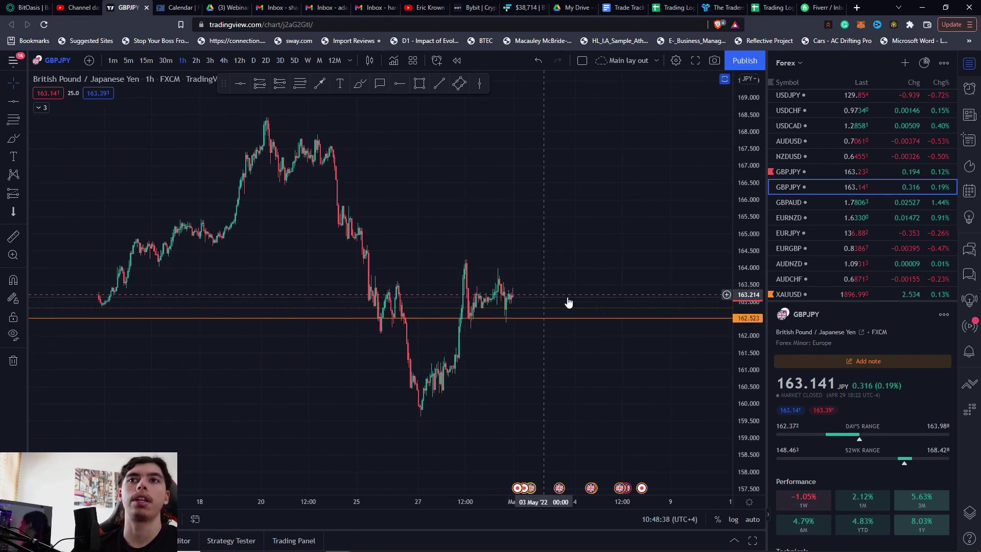
{"action": "scroll", "coordinate": [688, 338], "scroll_direction": "up", "scroll_amount": 4}
{"action": "left_click_drag", "start_coordinate": [747, 404], "coordinate": [747, 153]}
{"action": "scroll", "coordinate": [460, 291], "scroll_direction": "up", "scroll_amount": 5}
{"action": "left_click_drag", "start_coordinate": [399, 306], "coordinate": [534, 281]}
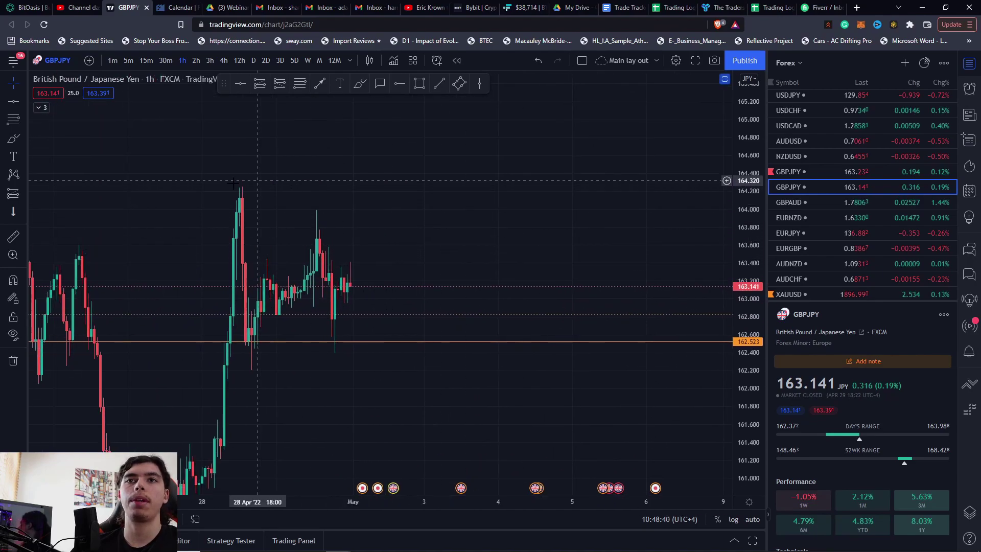
{"action": "left_click_drag", "start_coordinate": [312, 403], "coordinate": [507, 376]}
{"action": "left_click_drag", "start_coordinate": [748, 141], "coordinate": [749, 401]}
{"action": "scroll", "coordinate": [473, 378], "scroll_direction": "down", "scroll_amount": 2}
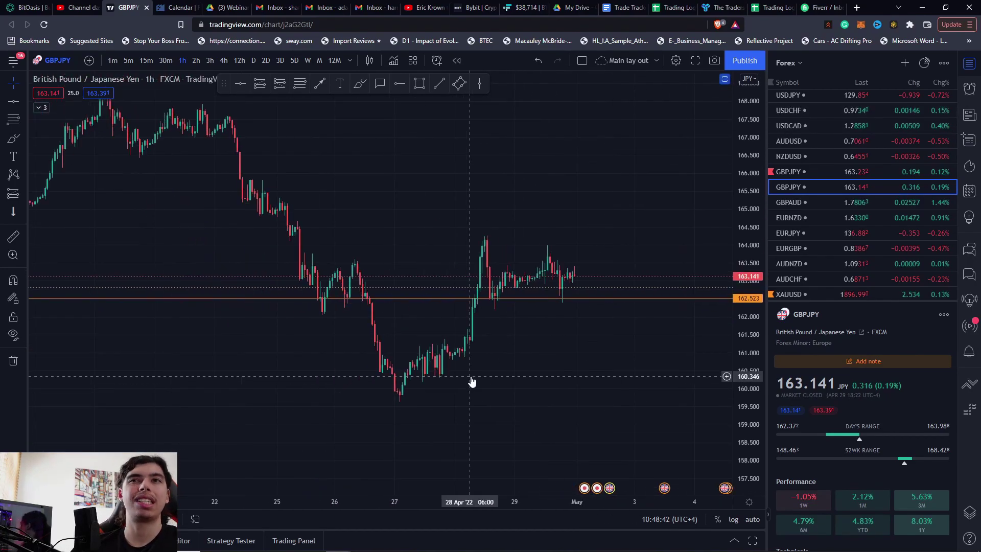
{"action": "scroll", "coordinate": [472, 383], "scroll_direction": "down", "scroll_amount": 5}
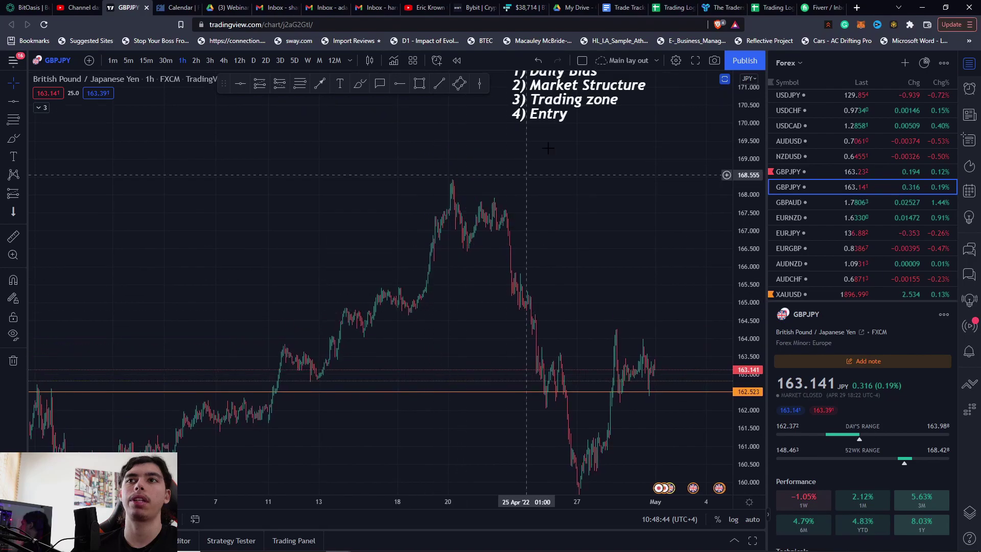
{"action": "left_click_drag", "start_coordinate": [586, 282], "coordinate": [449, 219]}
{"action": "scroll", "coordinate": [465, 320], "scroll_direction": "up", "scroll_amount": 5}
{"action": "left_click_drag", "start_coordinate": [292, 248], "coordinate": [567, 309]}
Step: Start bar replay on the 1-hour chart from the pullback low on 18 April 2022 at about 12:00
{"action": "left_click", "coordinate": [457, 60]}
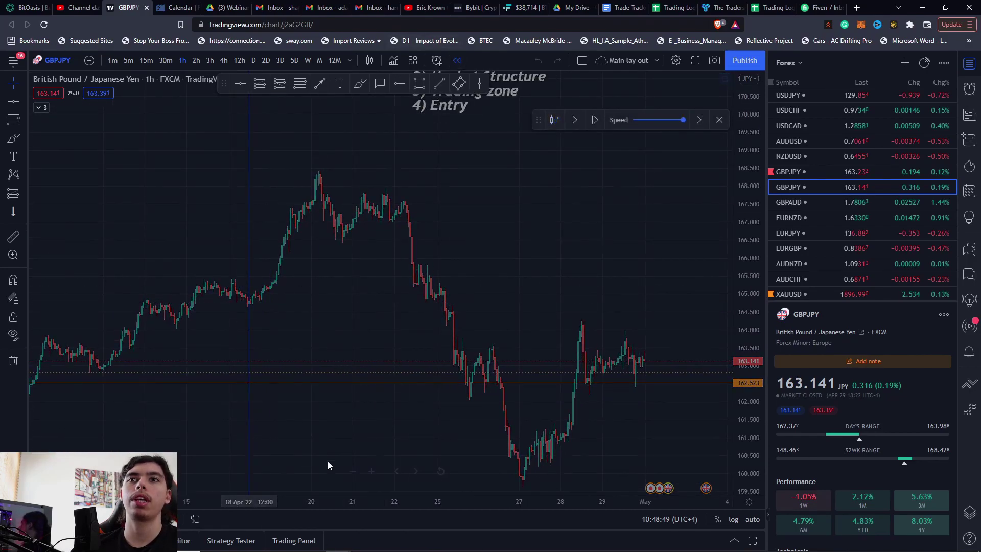
{"action": "left_click_drag", "start_coordinate": [115, 377], "coordinate": [535, 378]}
{"action": "scroll", "coordinate": [534, 377], "scroll_direction": "down", "scroll_amount": 4}
{"action": "left_click_drag", "start_coordinate": [460, 304], "coordinate": [263, 273]}
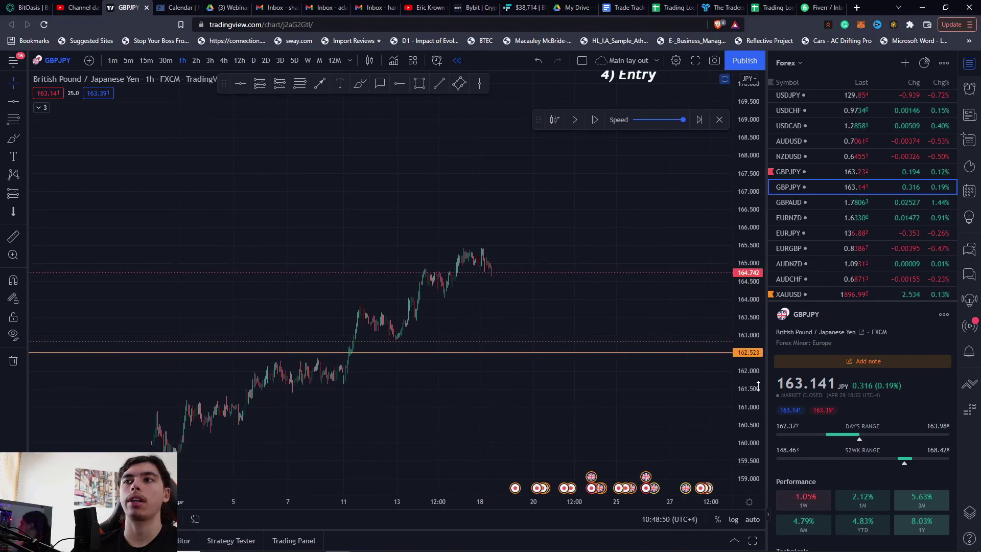
Step: Place a horizontal line at 164.184 on the 1-hour chart, near the swing low between 14 and 15 April
{"action": "left_click_drag", "start_coordinate": [759, 386], "coordinate": [748, 194]}
{"action": "scroll", "coordinate": [470, 306], "scroll_direction": "up", "scroll_amount": 6}
{"action": "left_click_drag", "start_coordinate": [320, 331], "coordinate": [463, 352]}
{"action": "scroll", "coordinate": [433, 354], "scroll_direction": "up", "scroll_amount": 3}
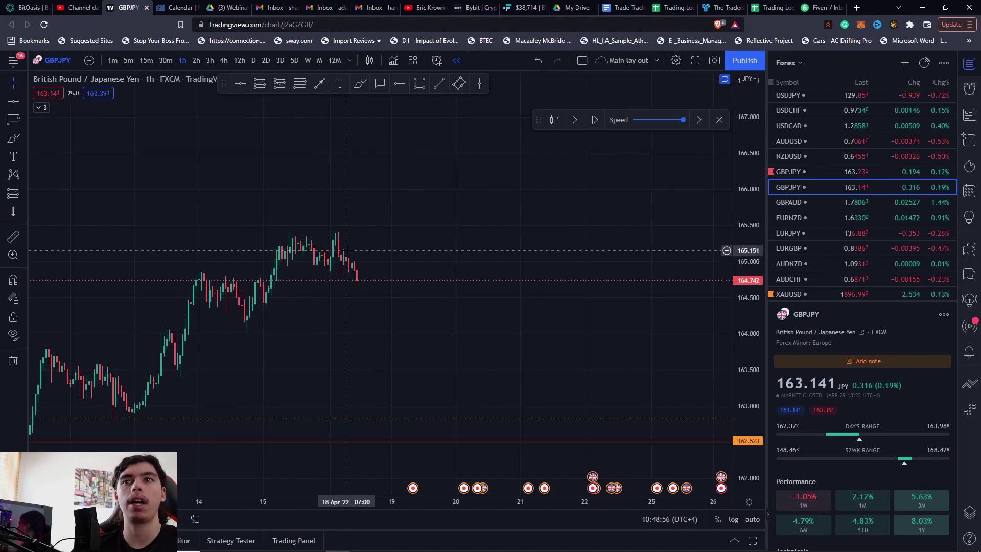
{"action": "left_click_drag", "start_coordinate": [748, 358], "coordinate": [746, 168]}
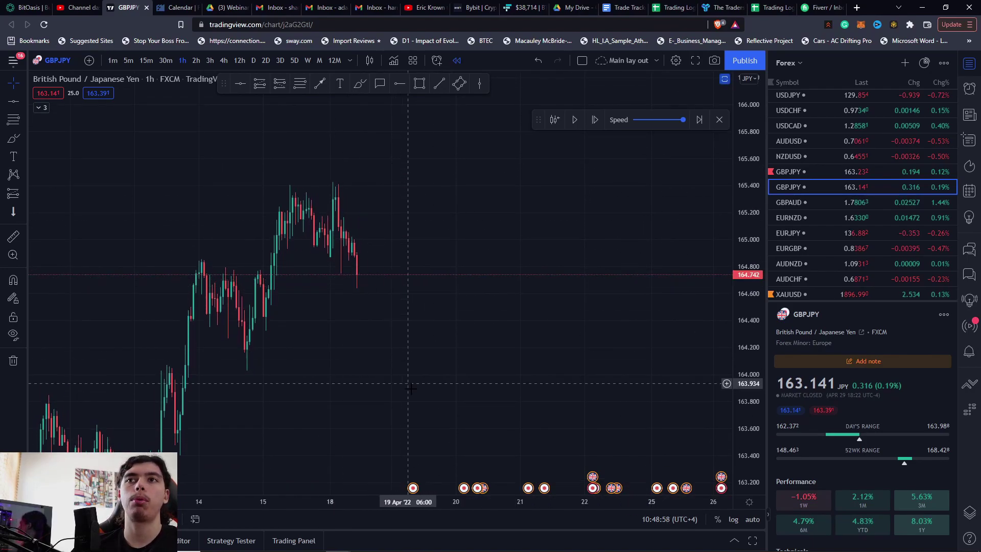
{"action": "mouse_move", "coordinate": [434, 357]}
{"action": "left_mouse_down"}
{"action": "mouse_move", "coordinate": [416, 373]}
{"action": "mouse_move", "coordinate": [424, 388]}
{"action": "mouse_move", "coordinate": [462, 315]}
{"action": "left_mouse_up"}
{"action": "left_click", "coordinate": [16, 117]}
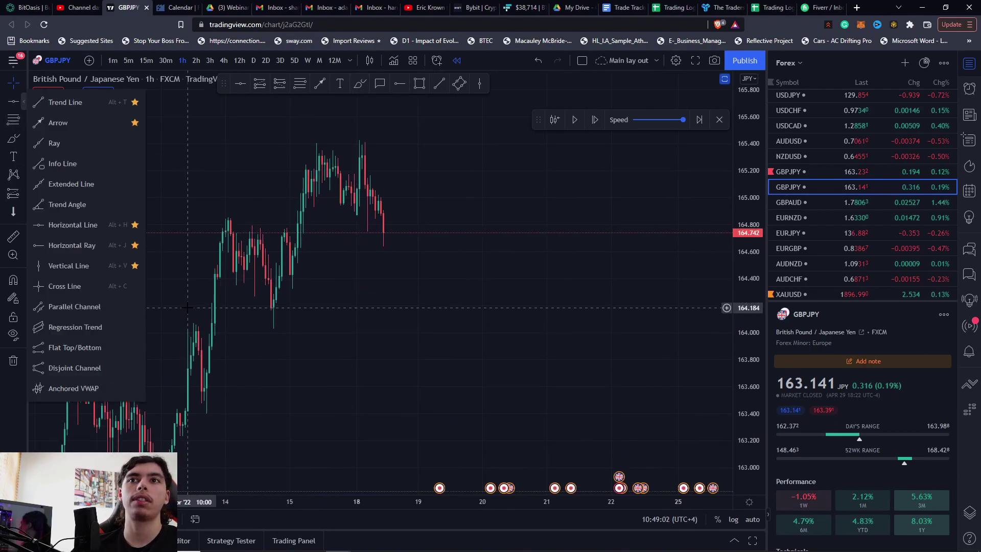
{"action": "left_click", "coordinate": [125, 226]}
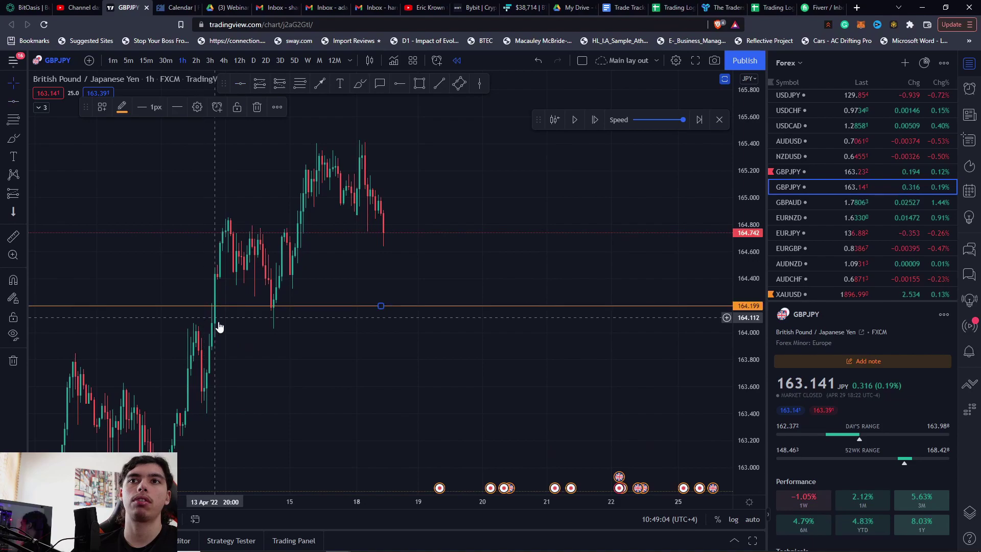
{"action": "left_click", "coordinate": [381, 311]}
{"action": "left_click_drag", "start_coordinate": [303, 311], "coordinate": [305, 337]}
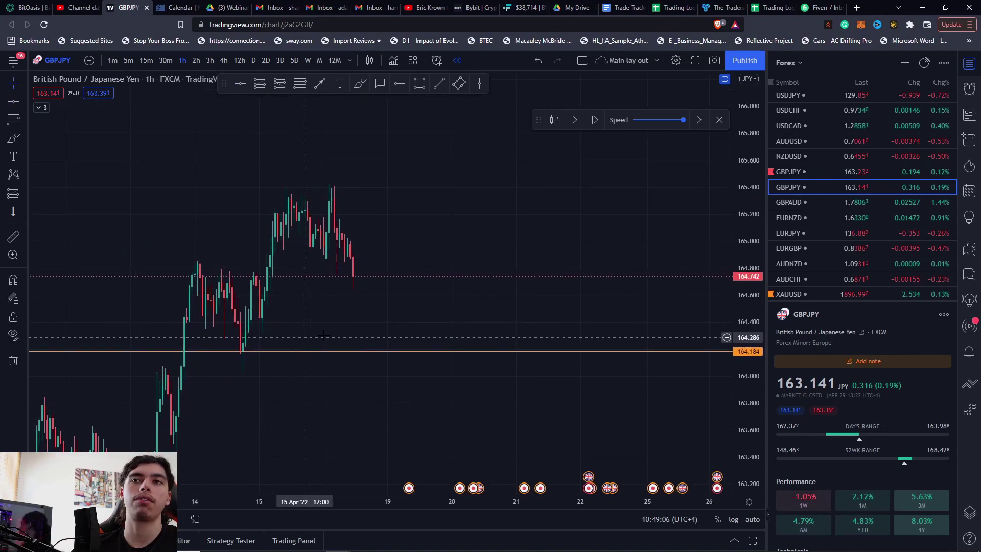
Step: Examine the 1-hour uptrend in relation to the 164.184 and 162.523 lines, up to the last replayed candle
{"action": "left_click_drag", "start_coordinate": [740, 187], "coordinate": [739, 353]}
{"action": "scroll", "coordinate": [346, 330], "scroll_direction": "down", "scroll_amount": 3}
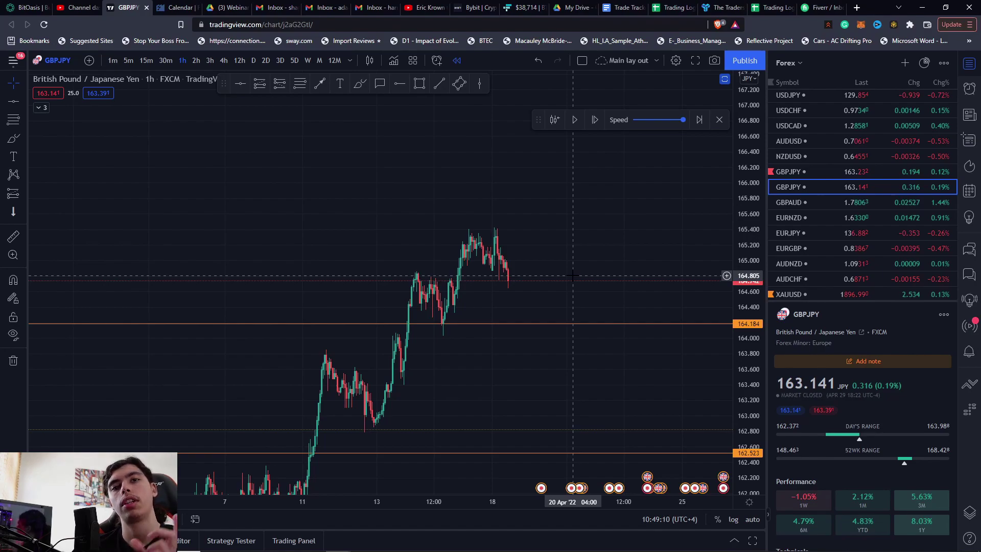
{"action": "left_click_drag", "start_coordinate": [564, 246], "coordinate": [461, 282]}
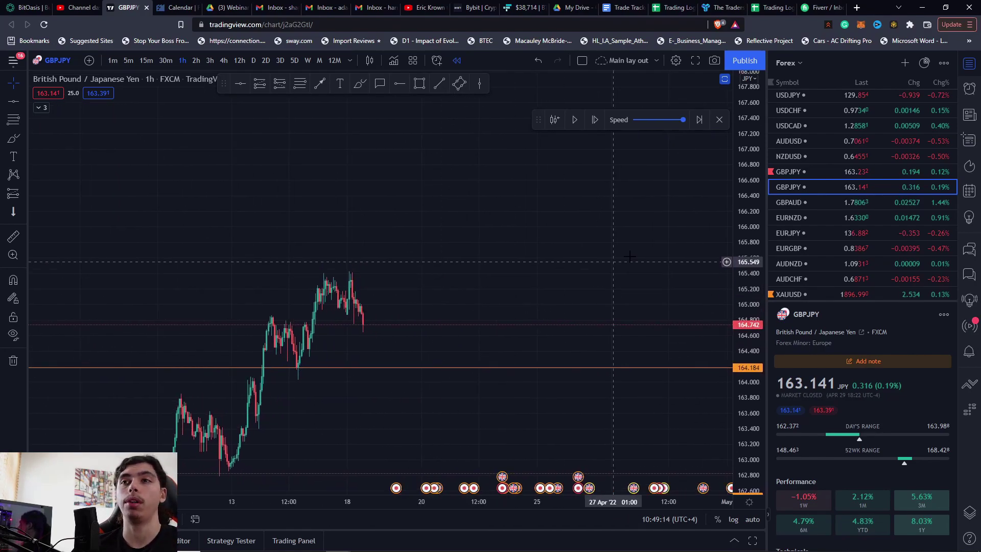
{"action": "scroll", "coordinate": [619, 259], "scroll_direction": "down", "scroll_amount": 3}
{"action": "left_click_drag", "start_coordinate": [742, 193], "coordinate": [743, 281]}
{"action": "left_click_drag", "start_coordinate": [621, 248], "coordinate": [603, 254]}
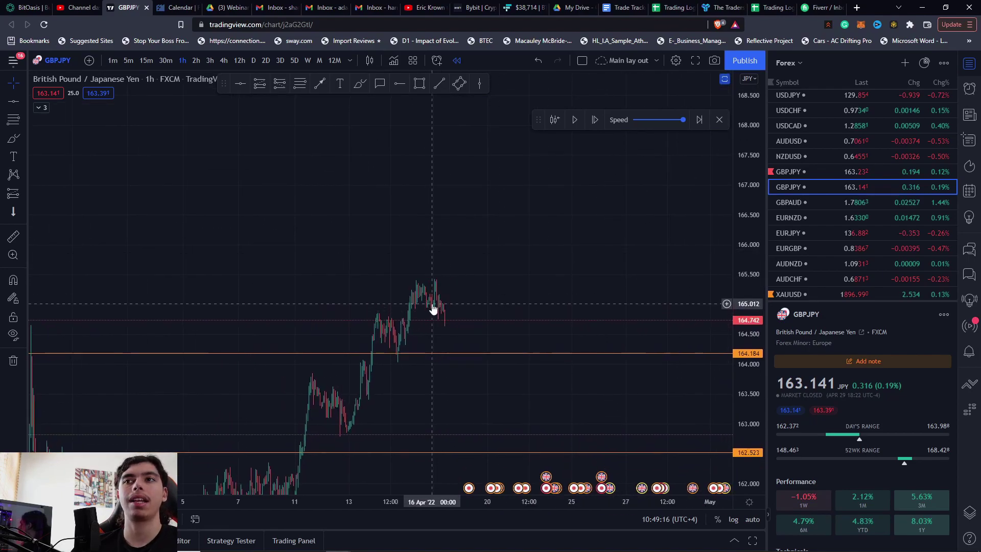
{"action": "left_click_drag", "start_coordinate": [388, 366], "coordinate": [353, 301]}
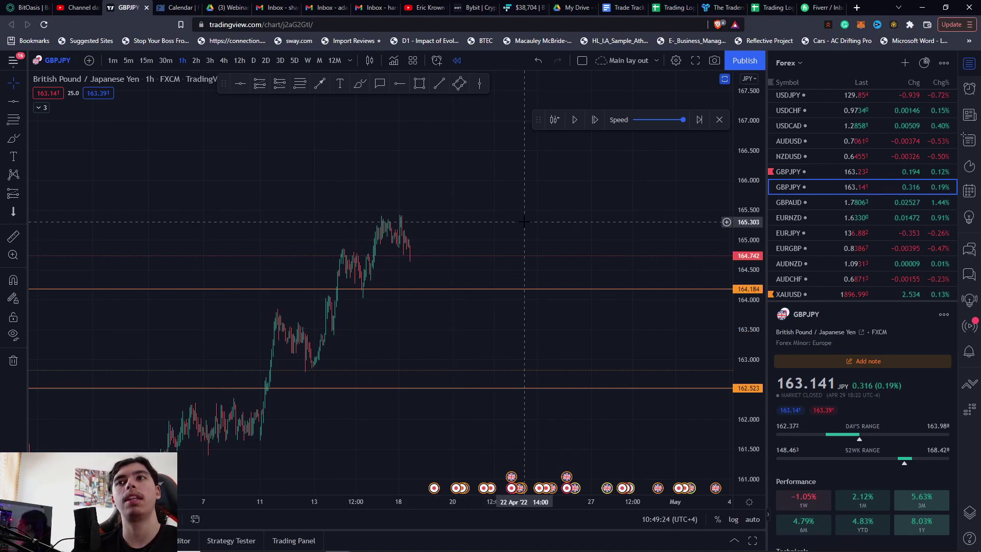
Step: Examine the 11 April rally through the 162.523 line and the higher highs and higher lows that follow it
{"action": "left_click_drag", "start_coordinate": [406, 348], "coordinate": [510, 290]}
{"action": "scroll", "coordinate": [460, 287], "scroll_direction": "up", "scroll_amount": 5}
{"action": "left_click_drag", "start_coordinate": [295, 292], "coordinate": [423, 311]}
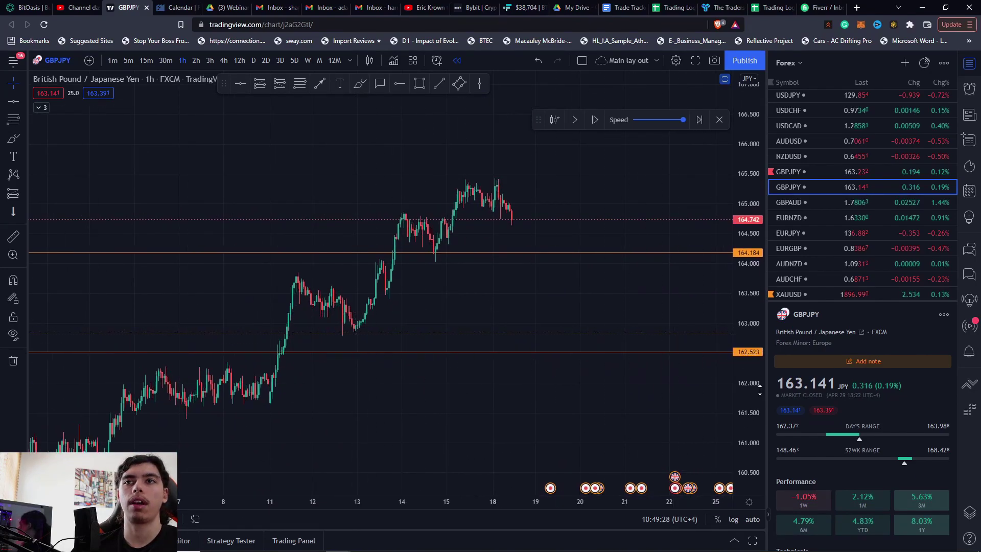
{"action": "left_click_drag", "start_coordinate": [756, 390], "coordinate": [755, 204]}
{"action": "left_click_drag", "start_coordinate": [404, 393], "coordinate": [439, 236]}
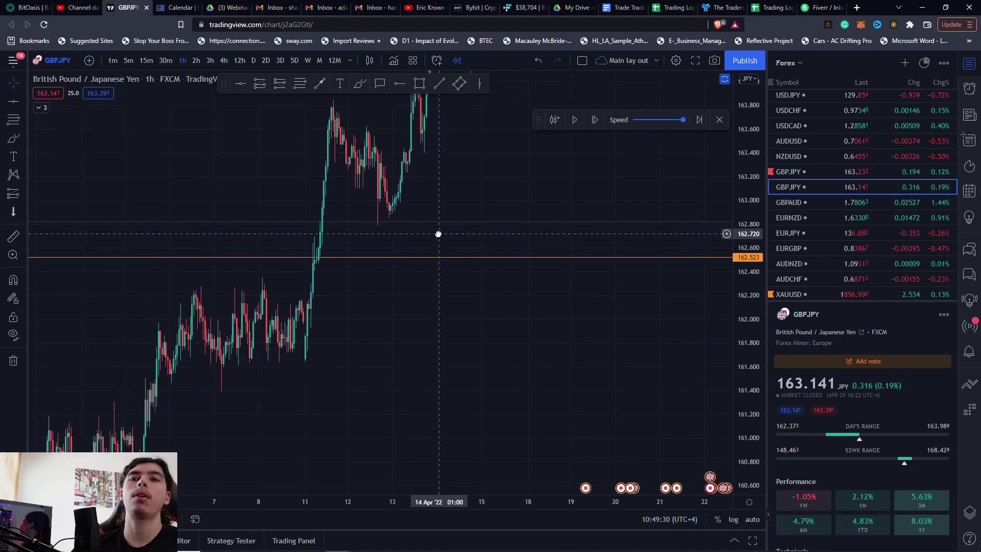
{"action": "left_click_drag", "start_coordinate": [335, 265], "coordinate": [353, 287]}
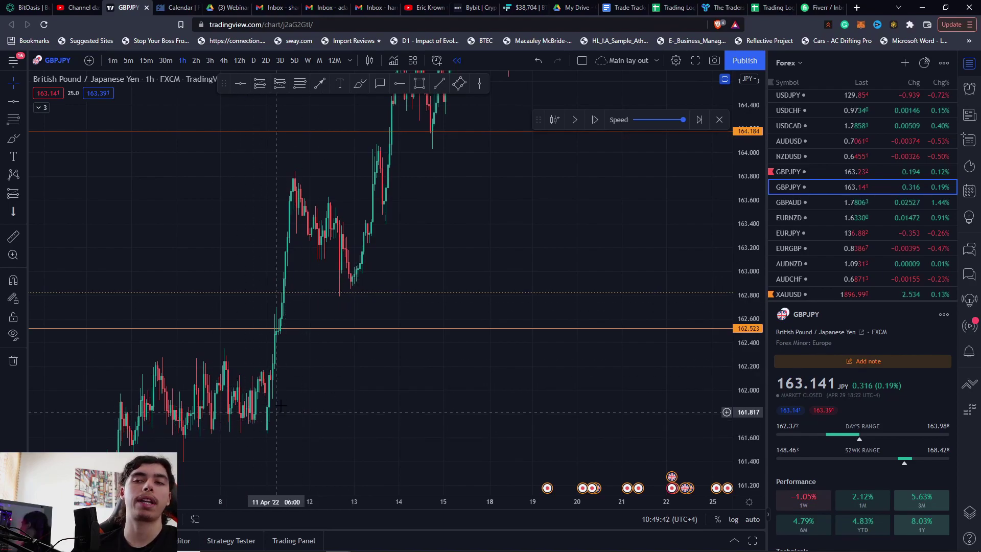
{"action": "left_click_drag", "start_coordinate": [361, 408], "coordinate": [269, 526]}
{"action": "left_click_drag", "start_coordinate": [387, 345], "coordinate": [323, 453]}
{"action": "scroll", "coordinate": [685, 240], "scroll_direction": "down", "scroll_amount": 4}
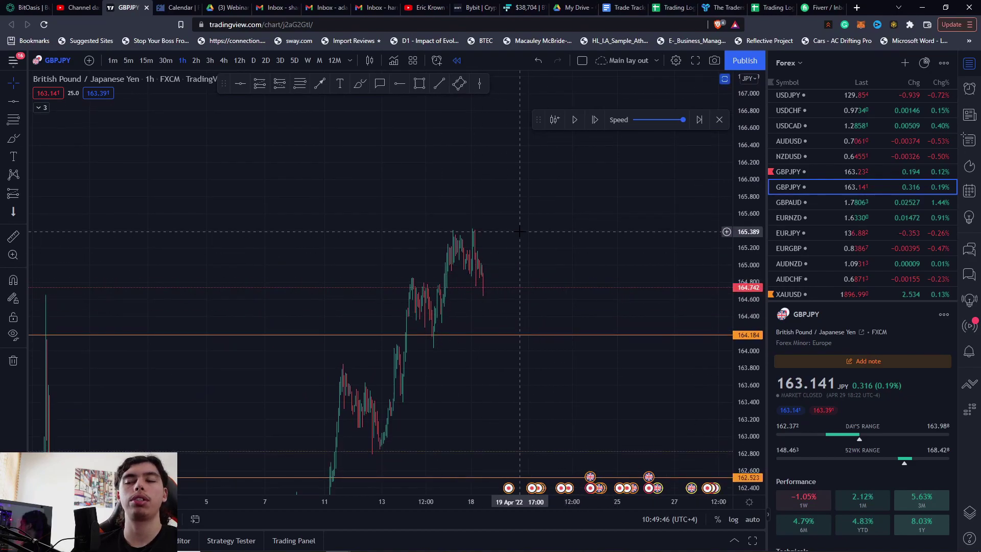
Step: Review the wider 1-hour market structure since late March, then the pullback from the latest high above the 164.184 line
{"action": "left_click_drag", "start_coordinate": [520, 231], "coordinate": [194, 351]}
{"action": "scroll", "coordinate": [642, 188], "scroll_direction": "down", "scroll_amount": 5}
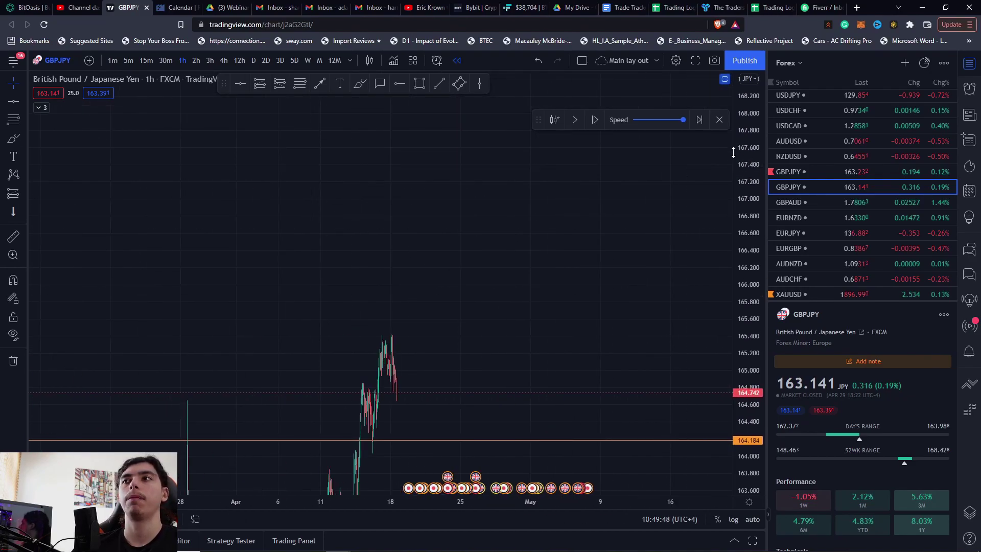
{"action": "left_click_drag", "start_coordinate": [733, 152], "coordinate": [645, 415]}
{"action": "left_click_drag", "start_coordinate": [522, 241], "coordinate": [509, 292]}
{"action": "left_click_drag", "start_coordinate": [465, 317], "coordinate": [486, 237]}
{"action": "left_click_drag", "start_coordinate": [744, 396], "coordinate": [734, 163]}
{"action": "scroll", "coordinate": [550, 250], "scroll_direction": "up", "scroll_amount": 5}
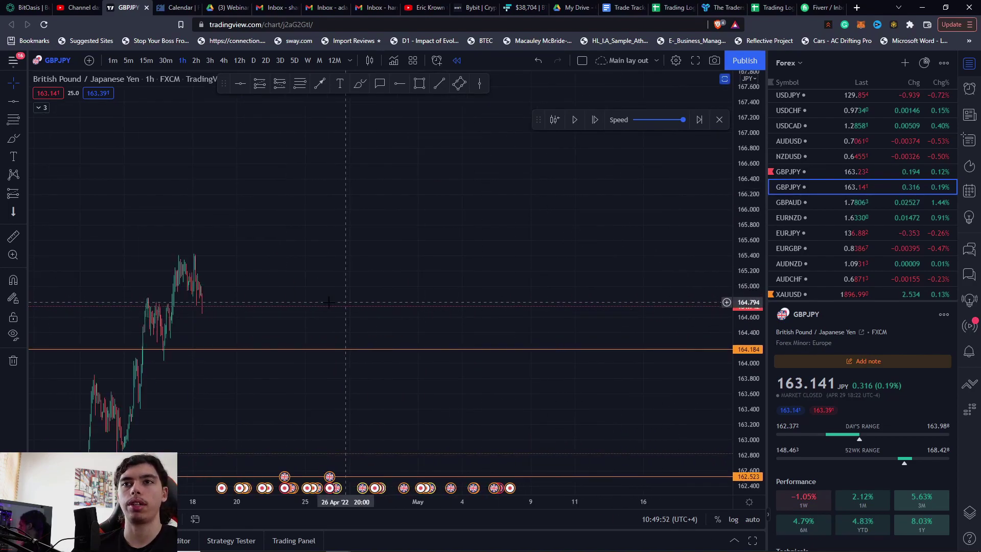
{"action": "left_click_drag", "start_coordinate": [273, 340], "coordinate": [602, 286]}
{"action": "scroll", "coordinate": [531, 322], "scroll_direction": "up", "scroll_amount": 6}
{"action": "left_click_drag", "start_coordinate": [465, 353], "coordinate": [557, 398]}
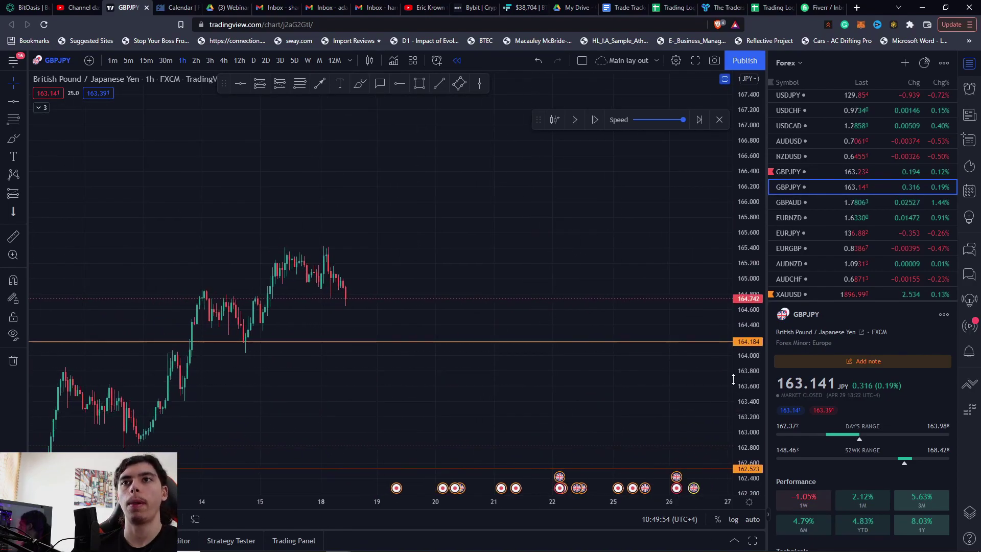
{"action": "left_click_drag", "start_coordinate": [743, 445], "coordinate": [733, 338]}
Step: Switch the chart to the 30-minute timeframe and place a horizontal line at 165.088 across the recent pullback
{"action": "left_click", "coordinate": [166, 61]}
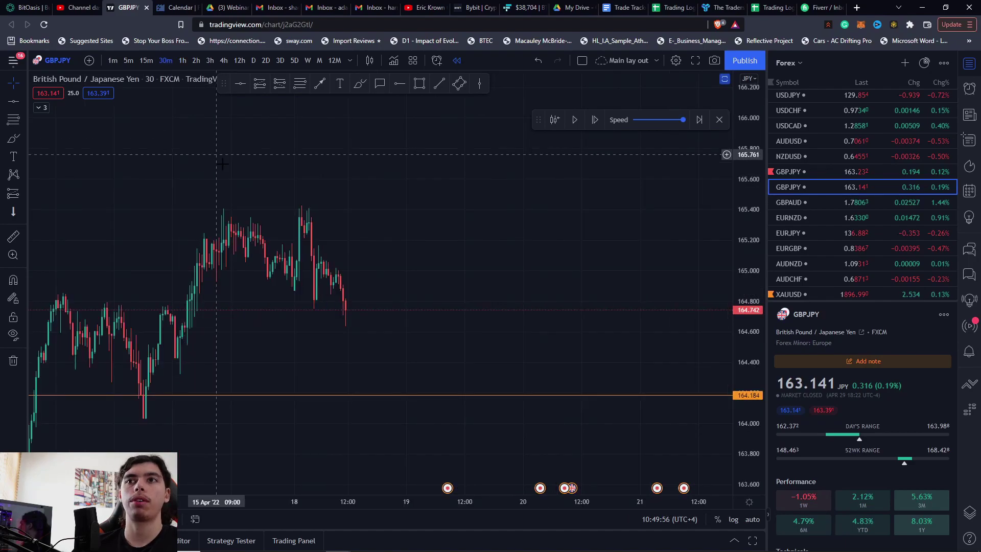
{"action": "scroll", "coordinate": [327, 230], "scroll_direction": "down", "scroll_amount": 1}
{"action": "scroll", "coordinate": [424, 245], "scroll_direction": "down", "scroll_amount": 1}
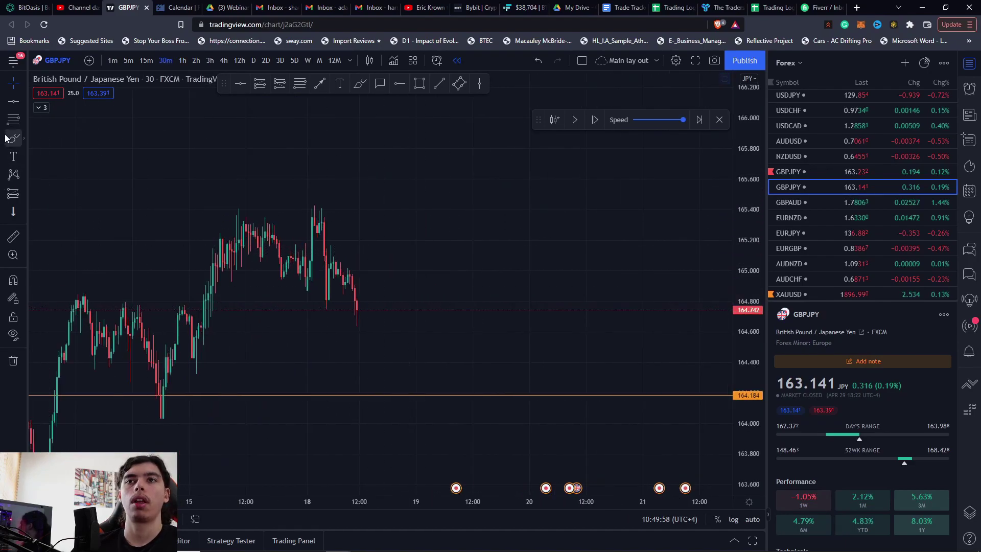
{"action": "left_click", "coordinate": [381, 257]}
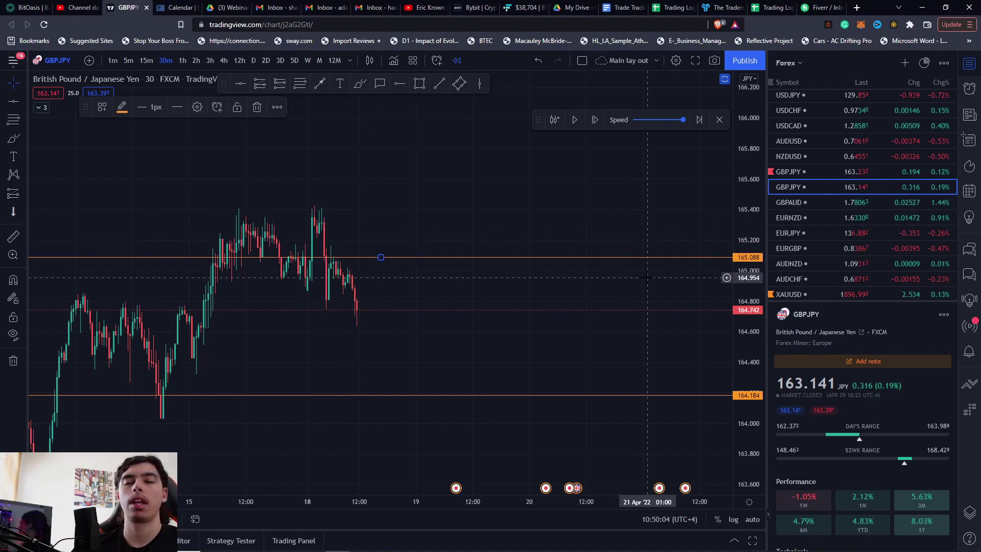
Step: Move the upper horizontal line to 165.098 to align it with the 18 April pullback high
{"action": "left_click_drag", "start_coordinate": [735, 357], "coordinate": [732, 210]}
{"action": "scroll", "coordinate": [482, 204], "scroll_direction": "up", "scroll_amount": 2}
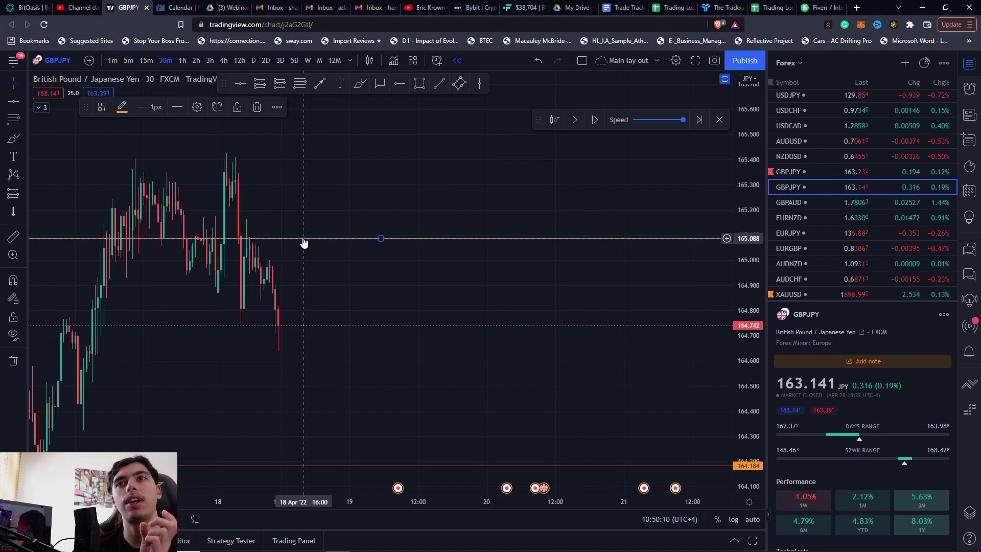
{"action": "left_click_drag", "start_coordinate": [304, 239], "coordinate": [304, 225]}
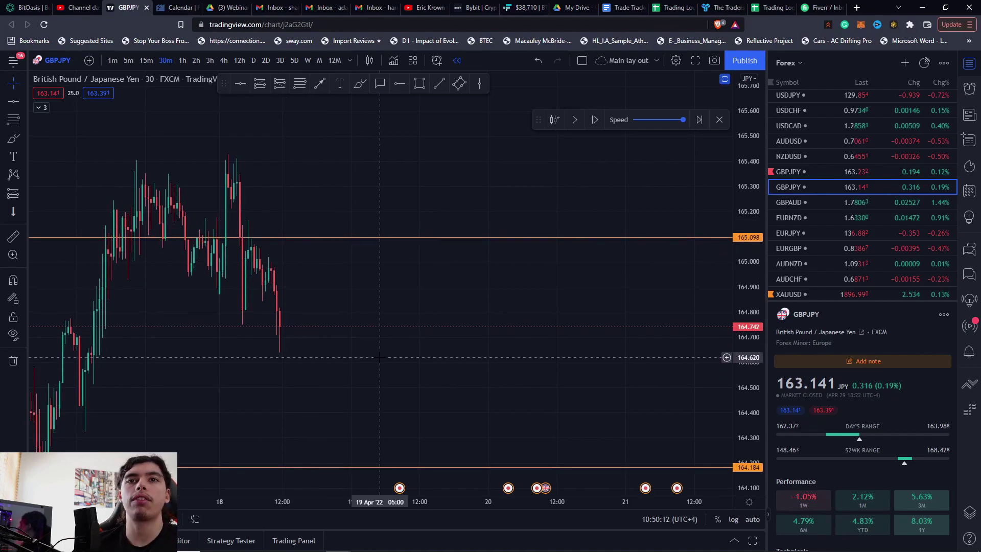
Step: Examine the 30-minute price action between the 165.098 and 164.184 lines, including the latest lower highs and lows
{"action": "scroll", "coordinate": [383, 346], "scroll_direction": "down", "scroll_amount": 3}
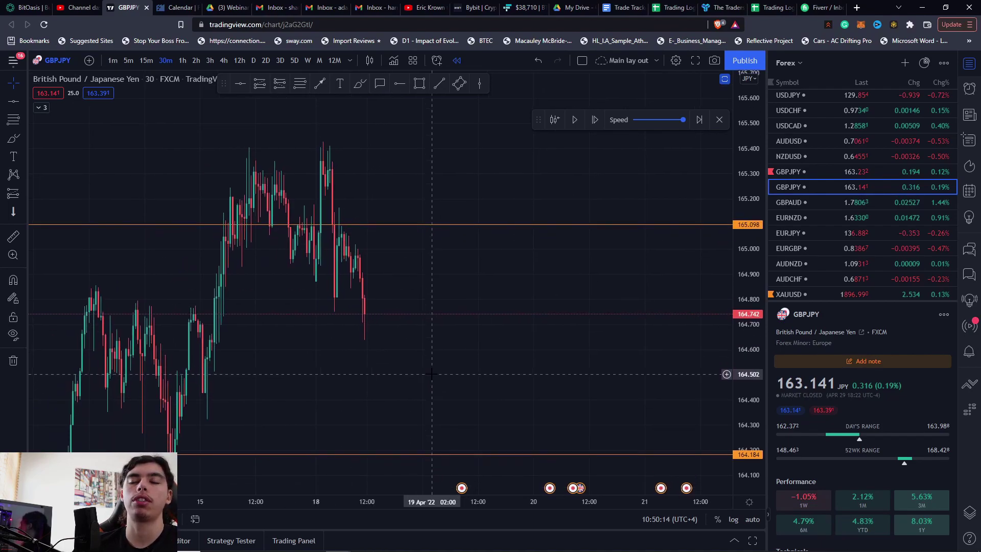
{"action": "left_click_drag", "start_coordinate": [272, 406], "coordinate": [340, 341]}
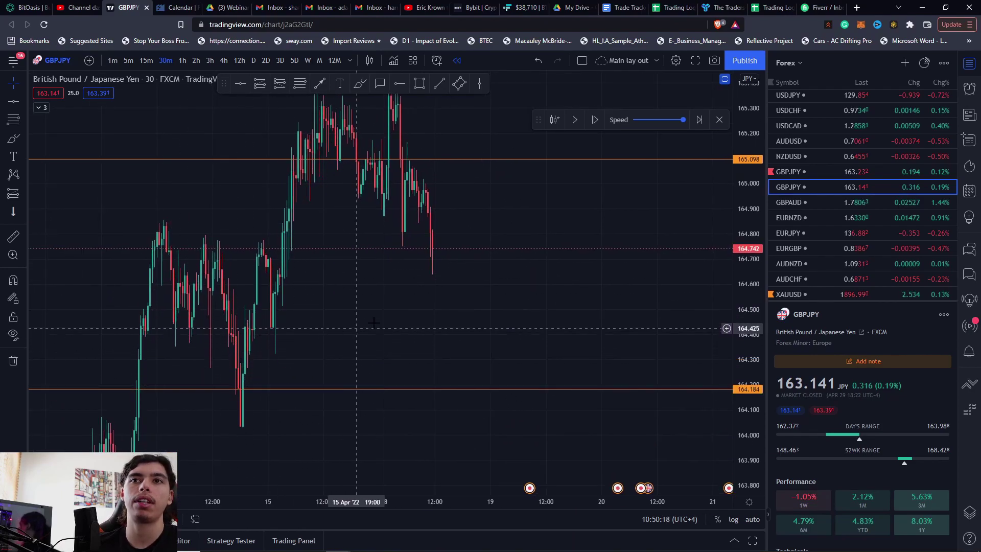
{"action": "left_click_drag", "start_coordinate": [408, 300], "coordinate": [356, 408]}
{"action": "scroll", "coordinate": [435, 322], "scroll_direction": "right", "scroll_amount": 1}
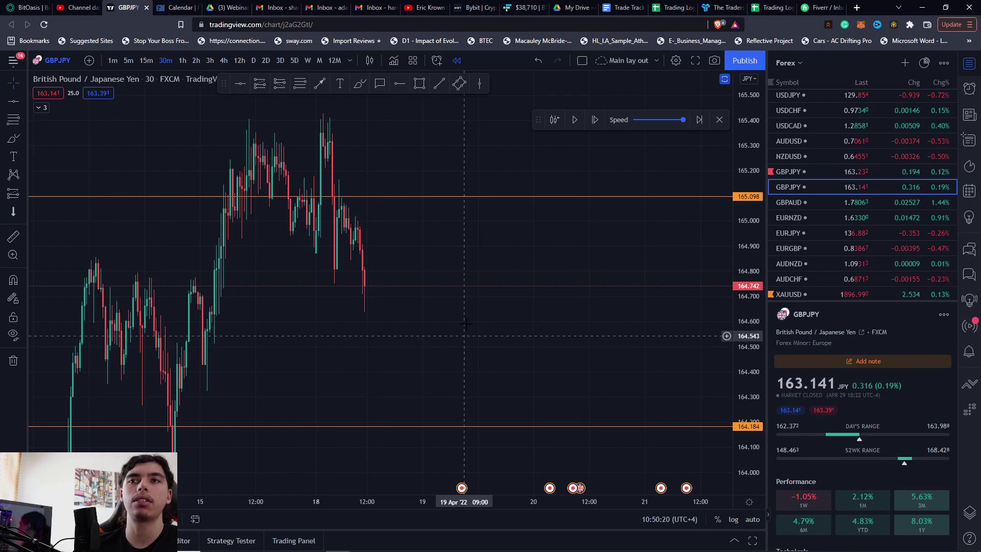
{"action": "scroll", "coordinate": [414, 297], "scroll_direction": "right", "scroll_amount": 2}
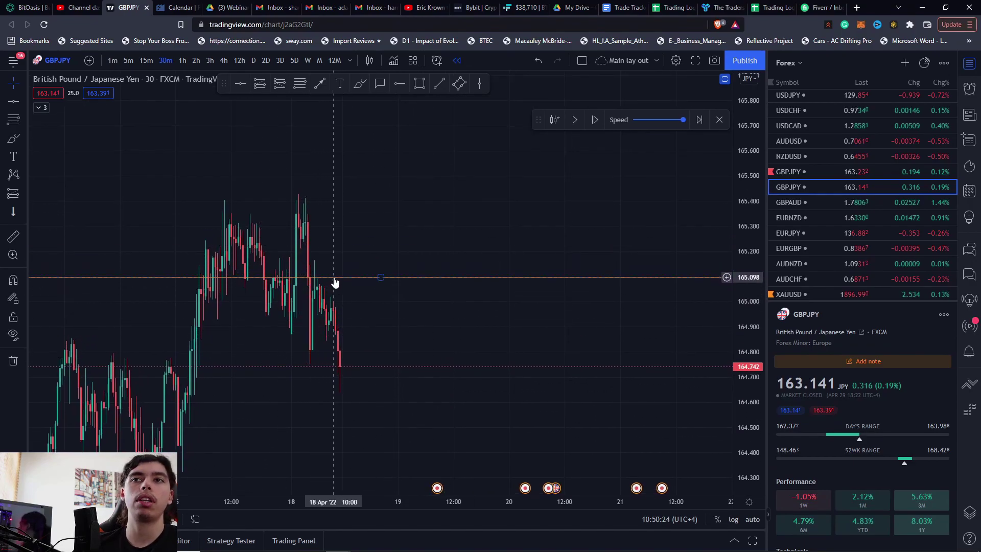
{"action": "scroll", "coordinate": [420, 311], "scroll_direction": "right", "scroll_amount": 1}
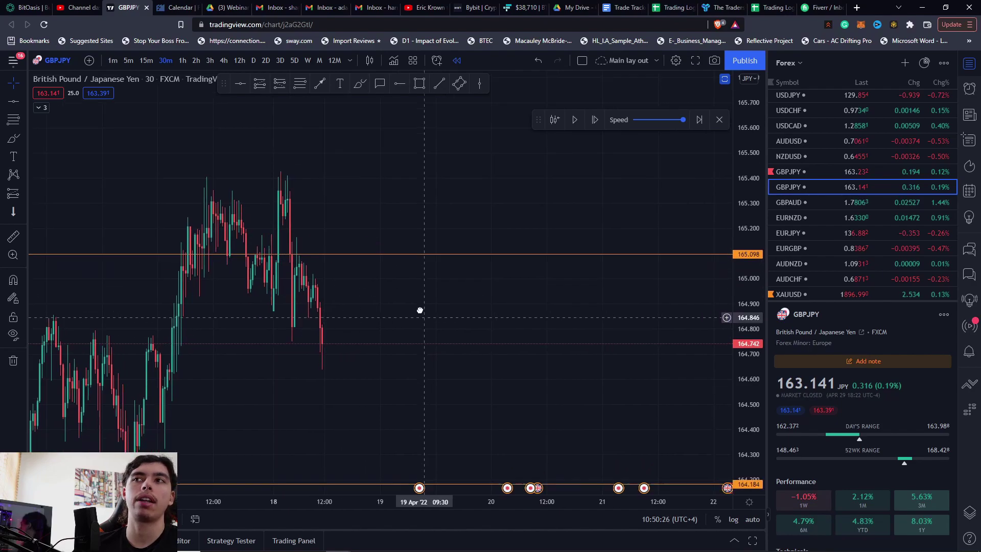
{"action": "left_click_drag", "start_coordinate": [420, 310], "coordinate": [417, 288]}
Step: Advance the replay by two 30-minute candles and switch the chart to the 15-minute timeframe
{"action": "left_click", "coordinate": [595, 120]}
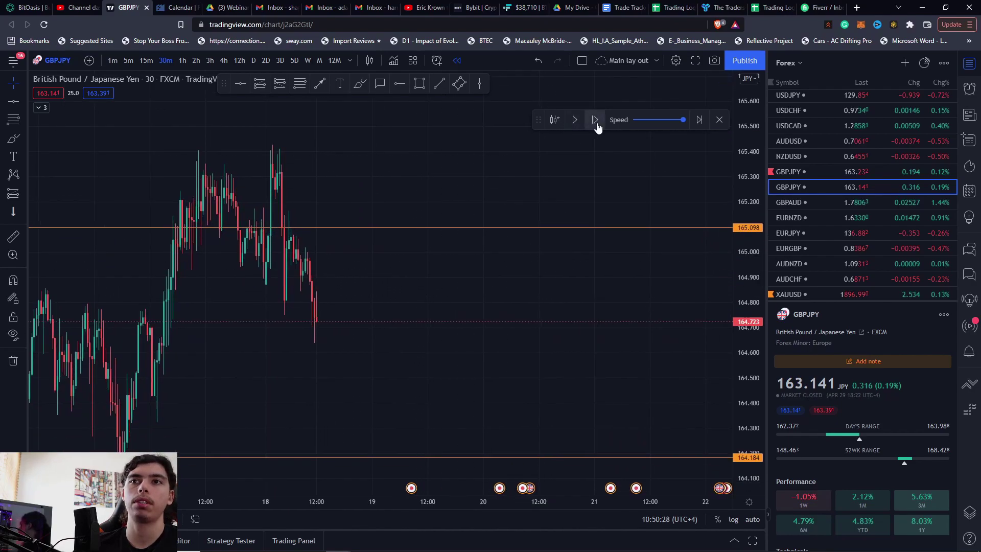
{"action": "left_click", "coordinate": [596, 121]}
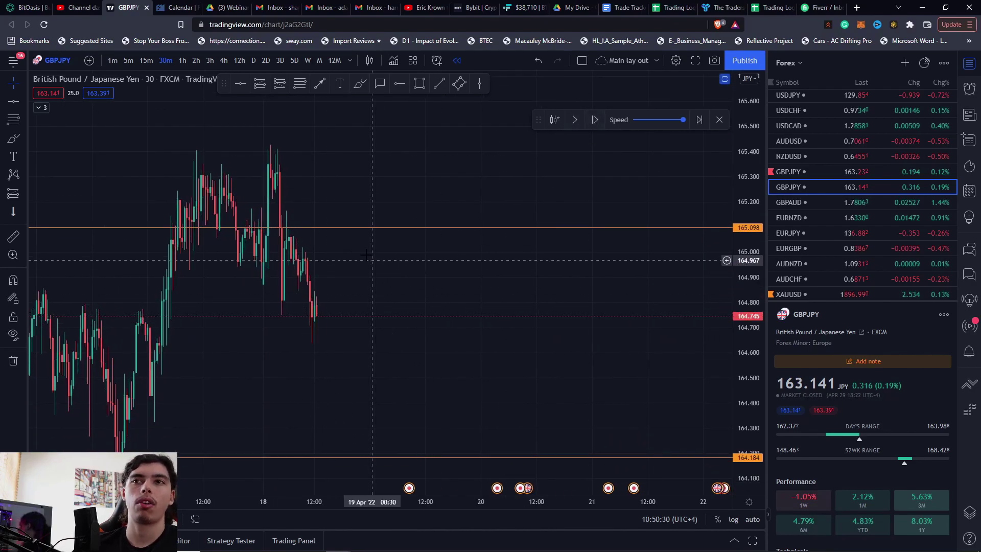
{"action": "left_click", "coordinate": [149, 69]}
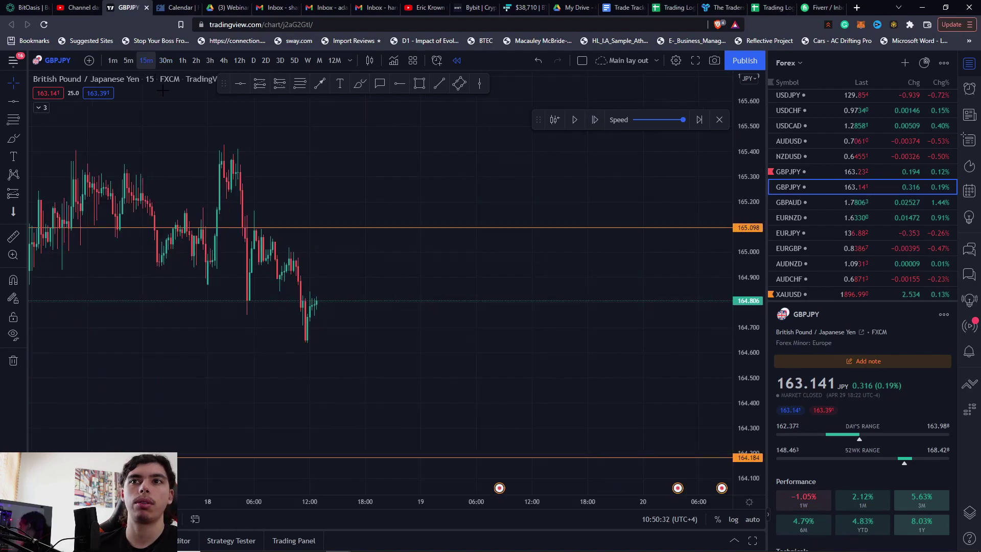
Step: Advance the replay by two 15-minute candles and switch the chart up to the 1-hour timeframe
{"action": "left_click", "coordinate": [591, 125]}
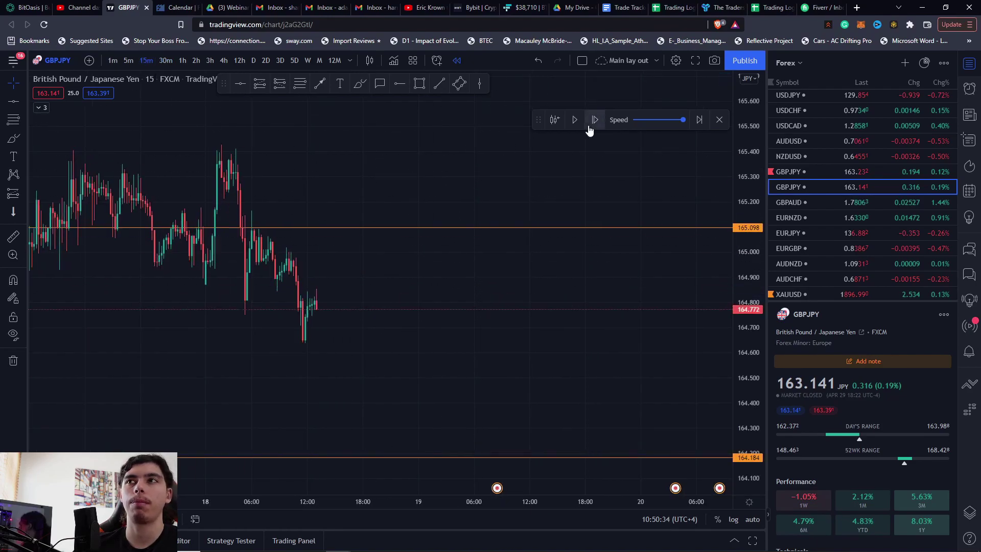
{"action": "left_click", "coordinate": [589, 126]}
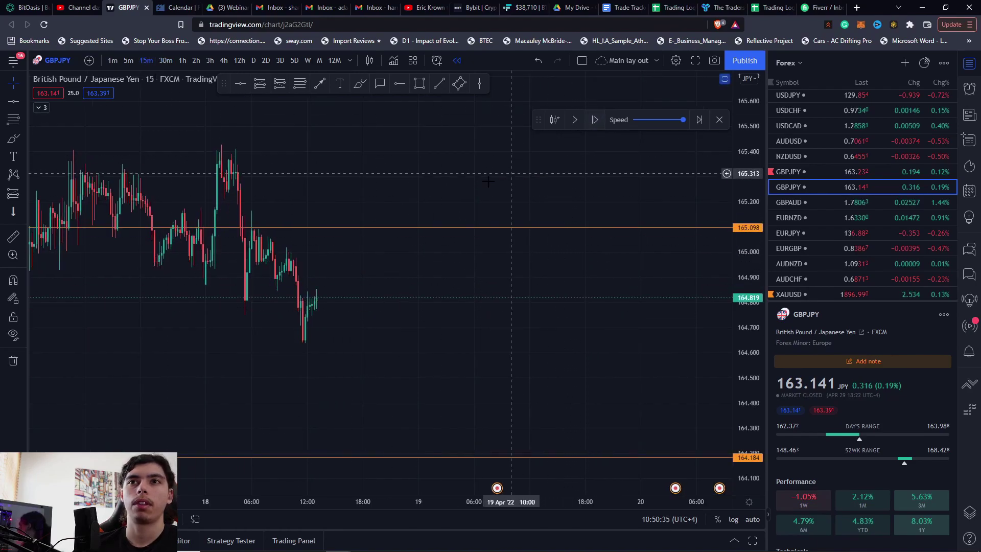
{"action": "left_click", "coordinate": [159, 62]}
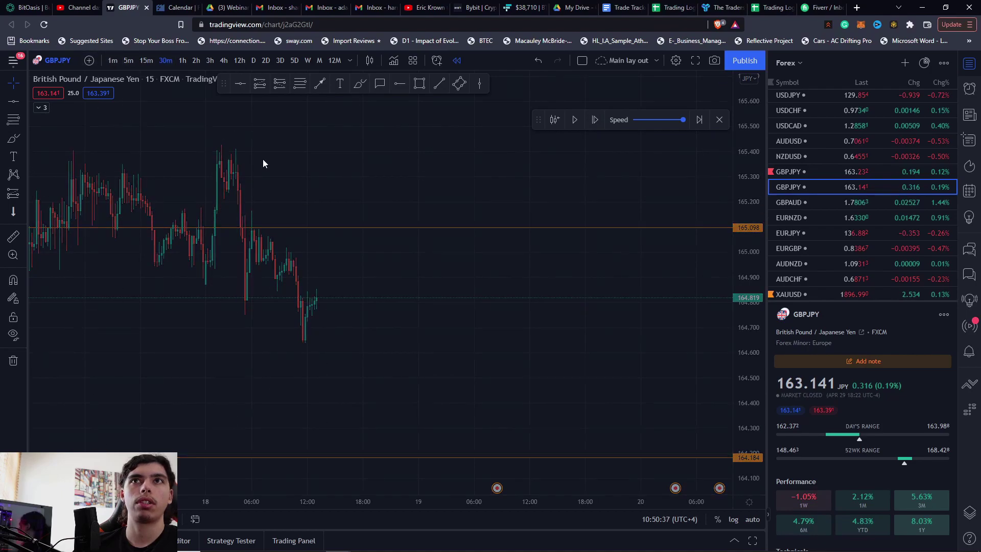
{"action": "left_click", "coordinate": [184, 62]}
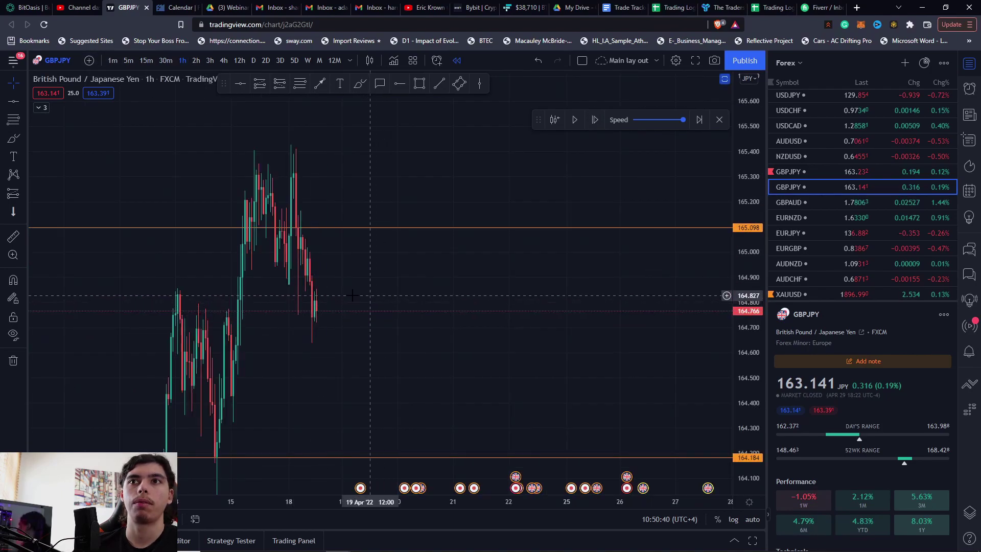
Step: Advance the replay by two 1-hour candles and return the chart to the 15-minute timeframe
{"action": "left_click", "coordinate": [596, 124]}
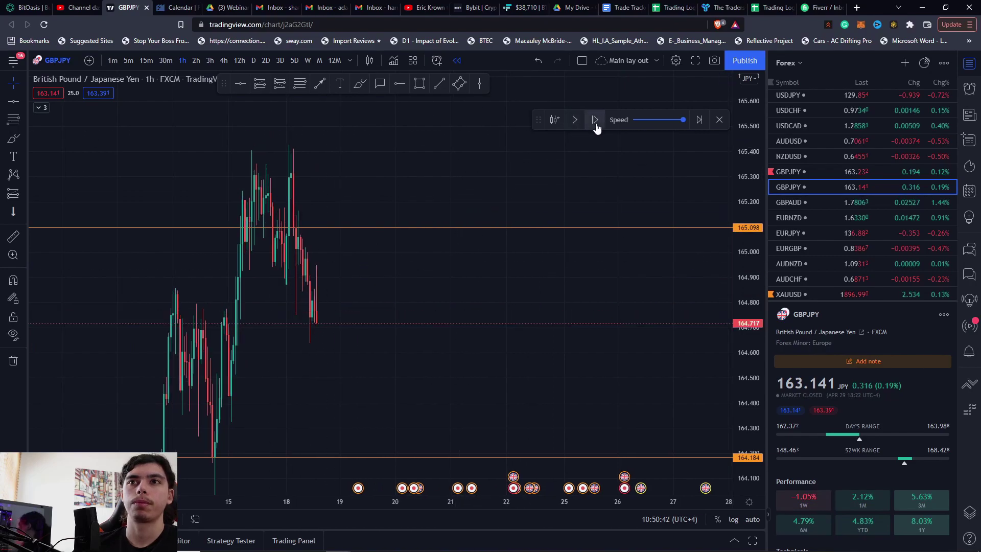
{"action": "left_click", "coordinate": [596, 124]}
{"action": "scroll", "coordinate": [285, 287], "scroll_direction": "up", "scroll_amount": 3}
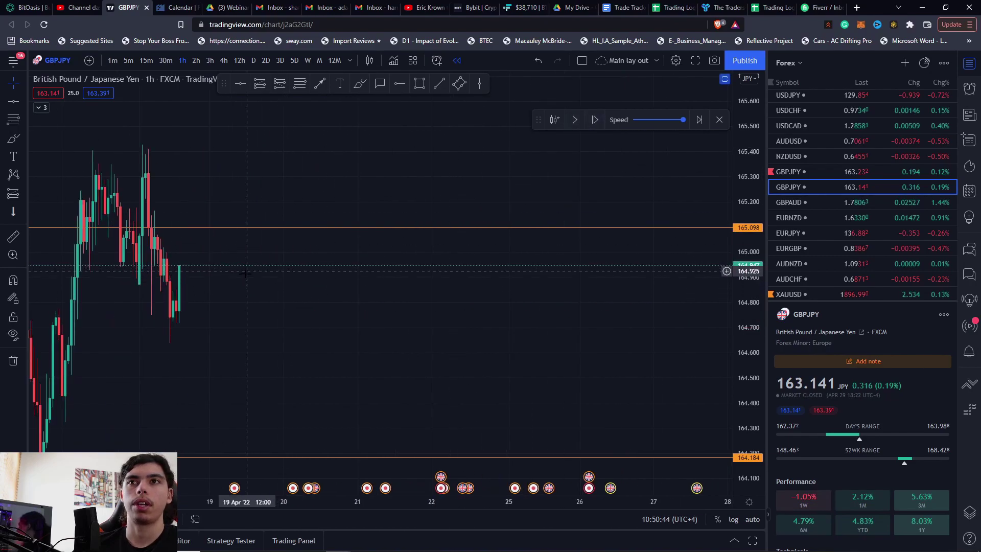
{"action": "left_click_drag", "start_coordinate": [229, 272], "coordinate": [382, 318]}
{"action": "left_click", "coordinate": [166, 62]}
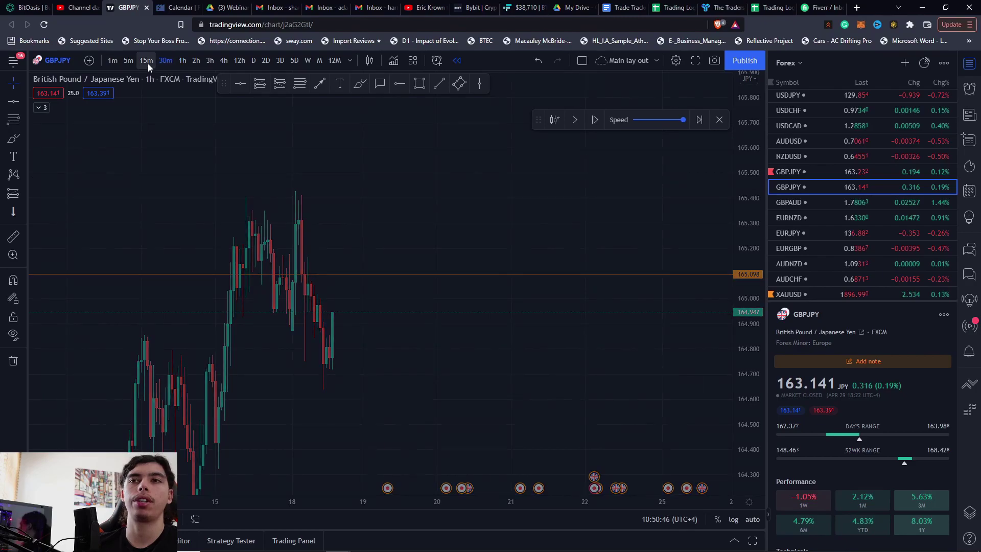
{"action": "left_click", "coordinate": [147, 62]}
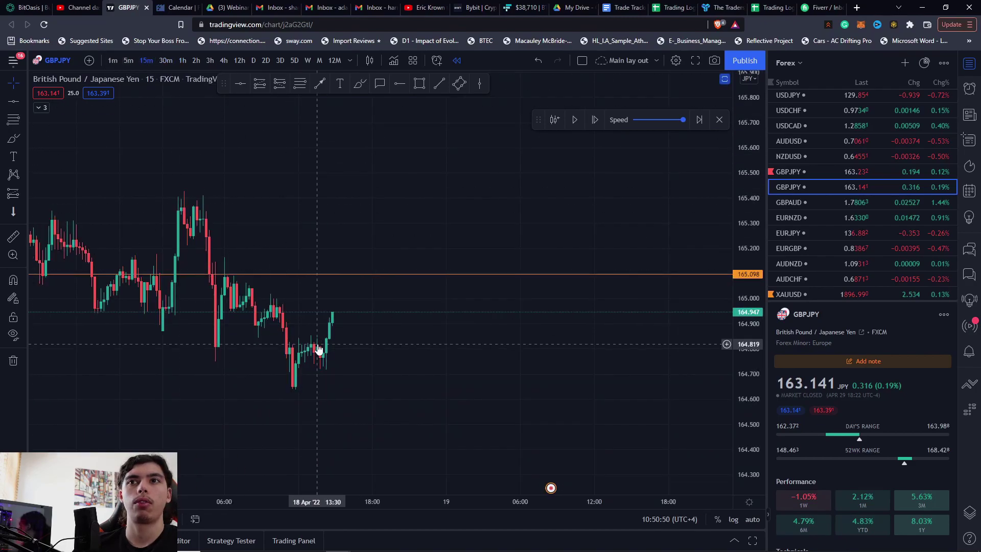
Step: Advance the 15-minute replay candle by candle until price breaks above the 165.098 line
{"action": "scroll", "coordinate": [321, 343], "scroll_direction": "down", "scroll_amount": 2}
{"action": "left_click_drag", "start_coordinate": [408, 302], "coordinate": [380, 299]}
{"action": "left_click", "coordinate": [595, 123]}
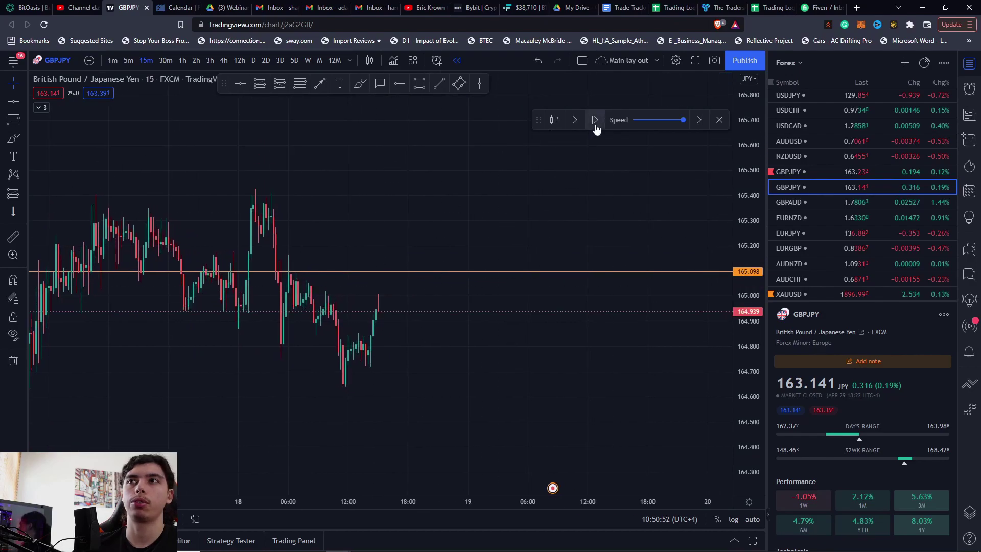
{"action": "left_click", "coordinate": [595, 124]}
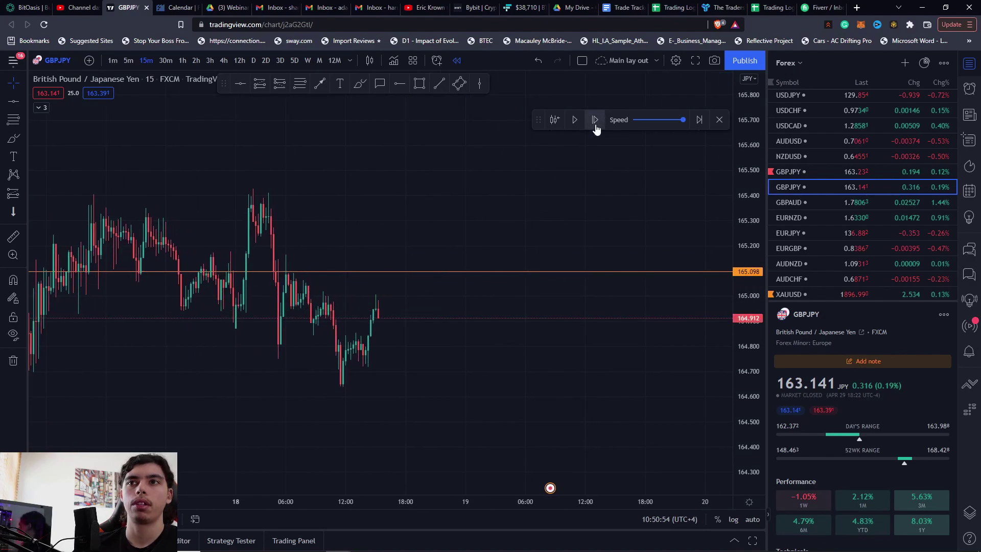
{"action": "left_click", "coordinate": [595, 123]}
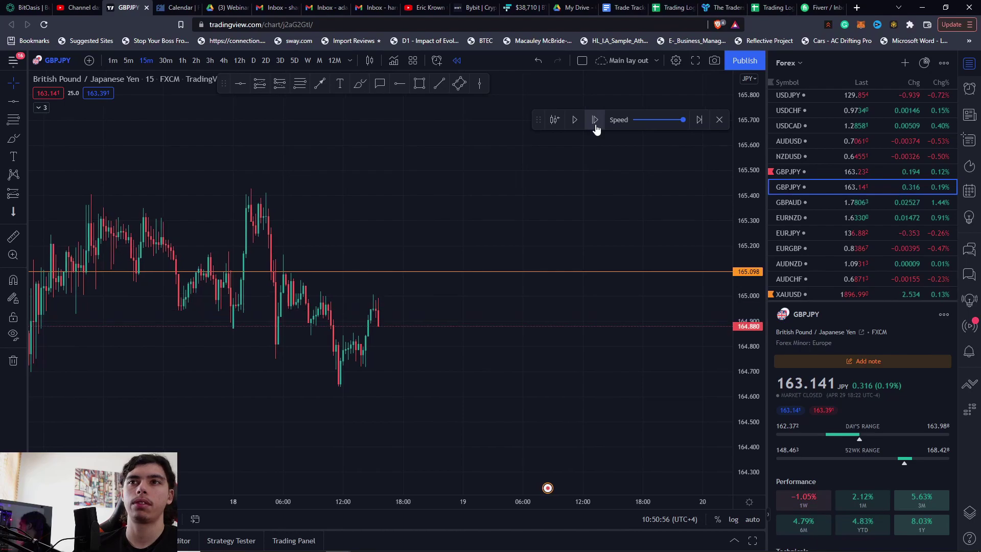
{"action": "left_click", "coordinate": [595, 125]}
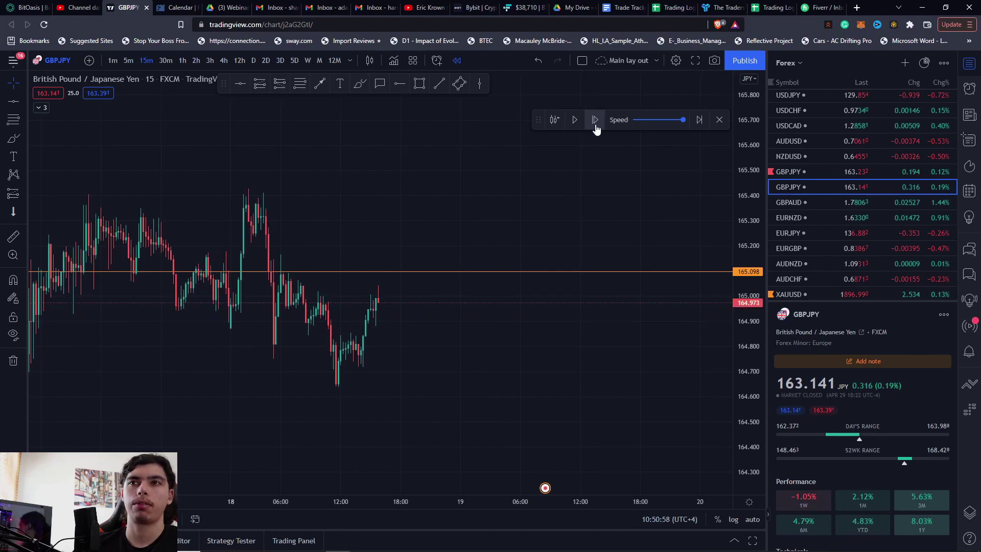
{"action": "left_click", "coordinate": [596, 120]}
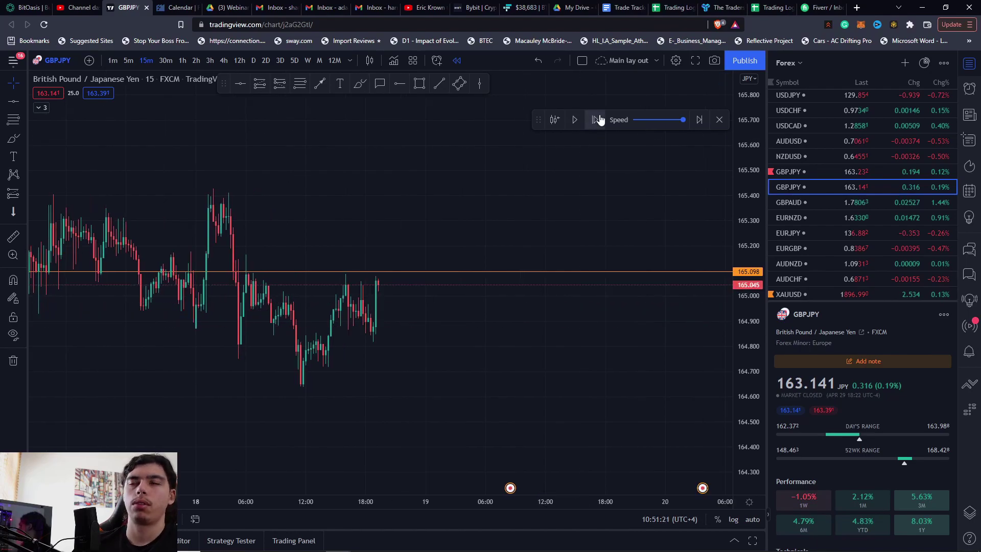
{"action": "left_click", "coordinate": [596, 120]}
{"action": "left_click", "coordinate": [595, 120]}
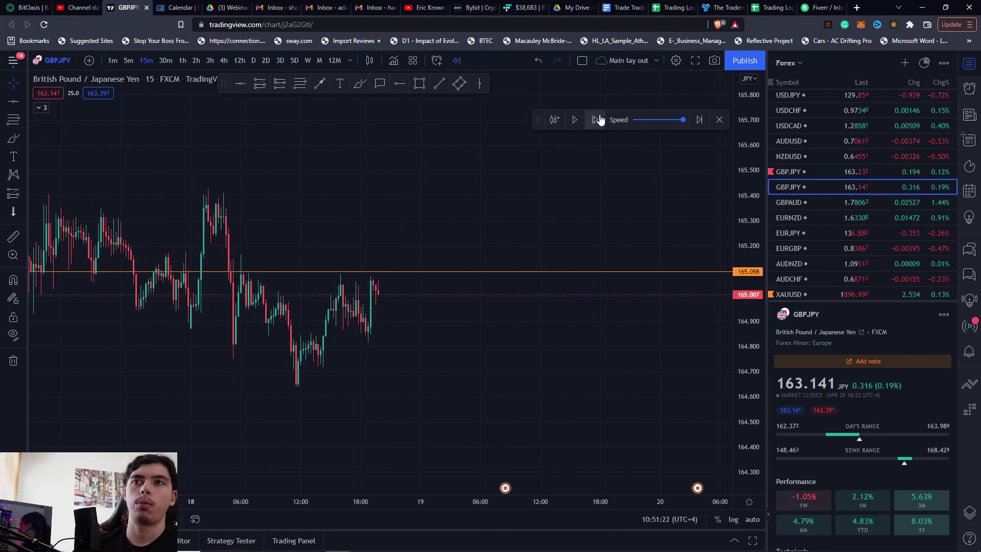
{"action": "left_click", "coordinate": [596, 120]}
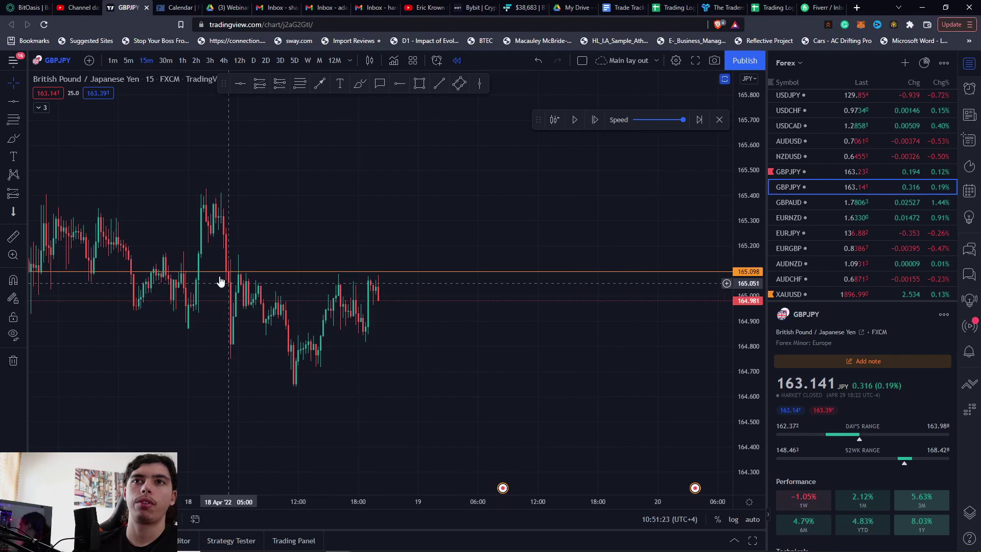
{"action": "left_click", "coordinate": [594, 123]}
{"action": "left_click", "coordinate": [592, 122]}
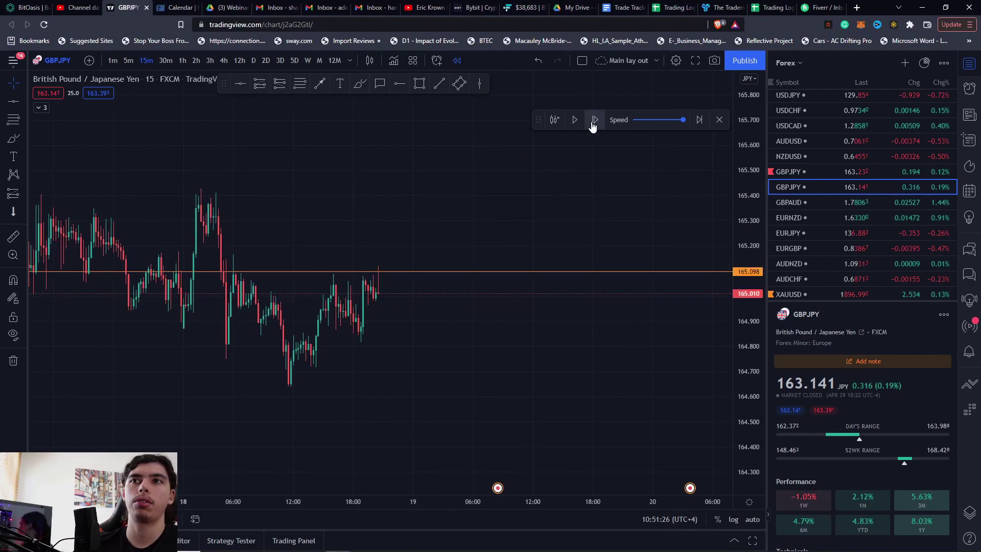
{"action": "left_click", "coordinate": [593, 124]}
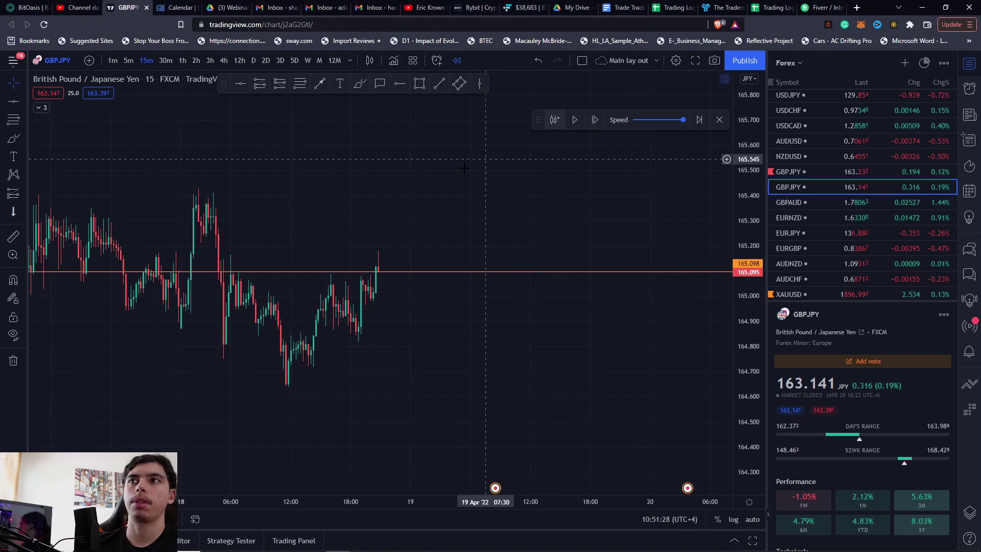
{"action": "key", "text": "shift+Right"}
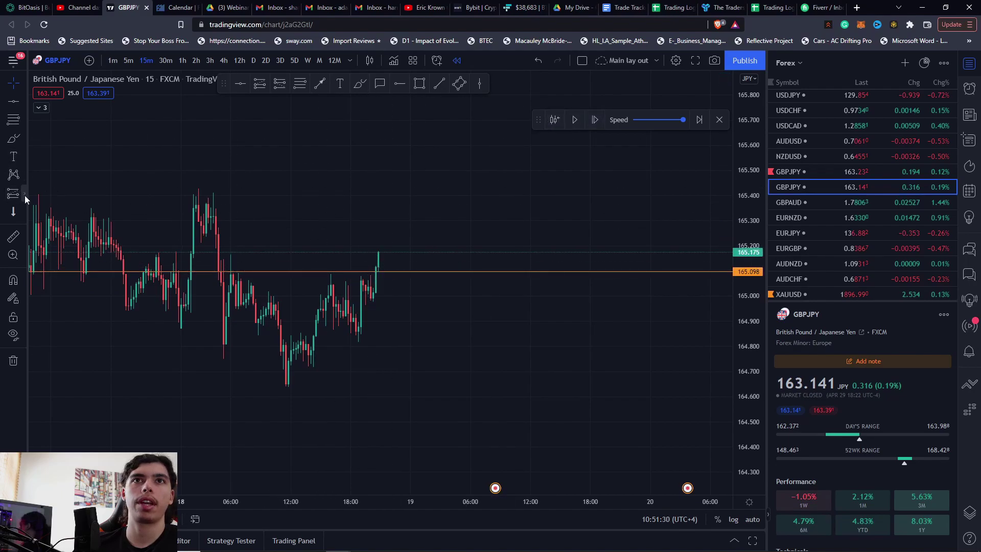
Step: Place a long position beside the breakout candle with entry at 165.118, stop at 164.953 and target at 165.374
{"action": "left_click", "coordinate": [25, 196]}
{"action": "left_click", "coordinate": [59, 193]}
{"action": "left_click", "coordinate": [381, 266]}
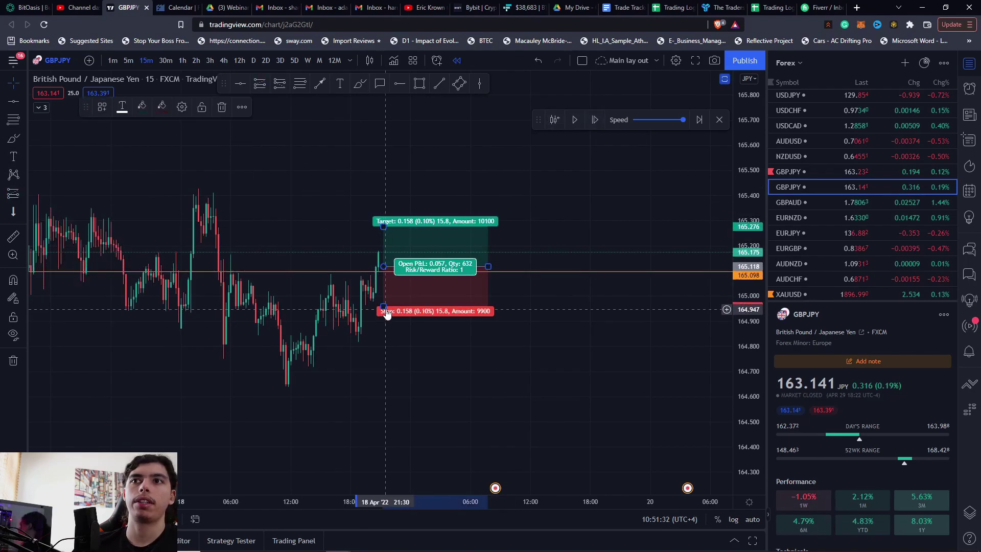
{"action": "left_click_drag", "start_coordinate": [387, 314], "coordinate": [387, 312]}
{"action": "left_click_drag", "start_coordinate": [384, 227], "coordinate": [384, 202]}
Step: Check the long position against the 30-minute and 1-hour price structure, and return to the 15-minute chart
{"action": "left_click_drag", "start_coordinate": [293, 332], "coordinate": [324, 339]}
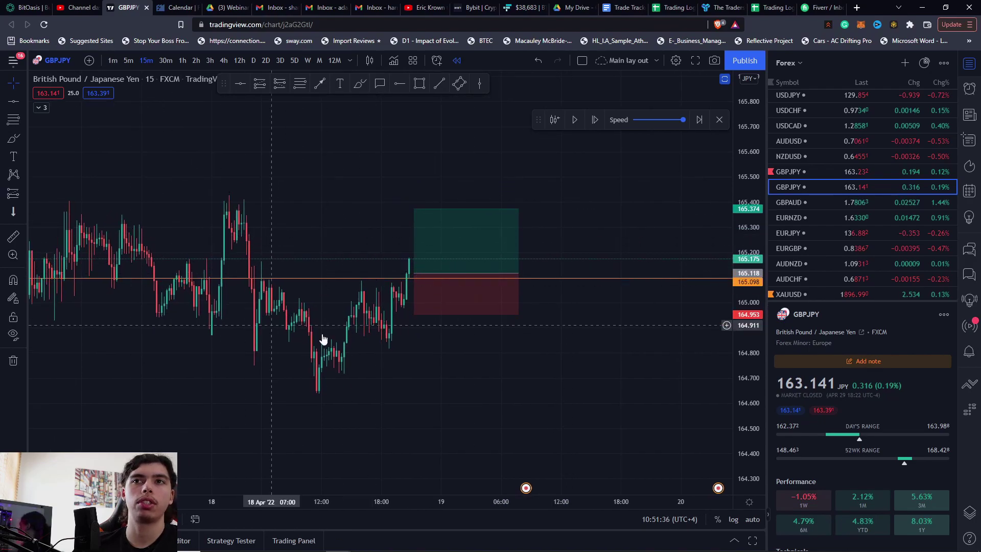
{"action": "scroll", "coordinate": [191, 144], "scroll_direction": "down", "scroll_amount": 2}
{"action": "left_click", "coordinate": [166, 60]}
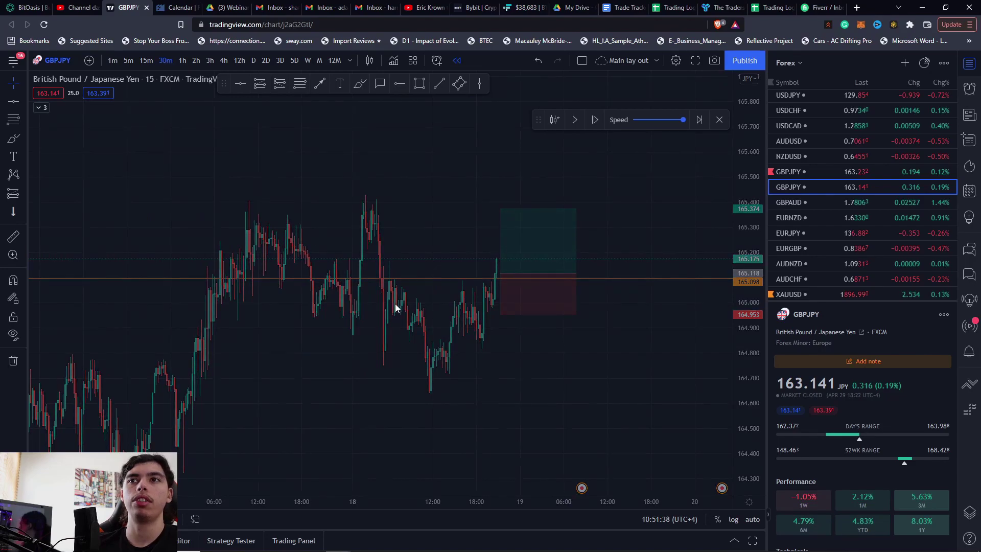
{"action": "scroll", "coordinate": [316, 326], "scroll_direction": "up", "scroll_amount": 2}
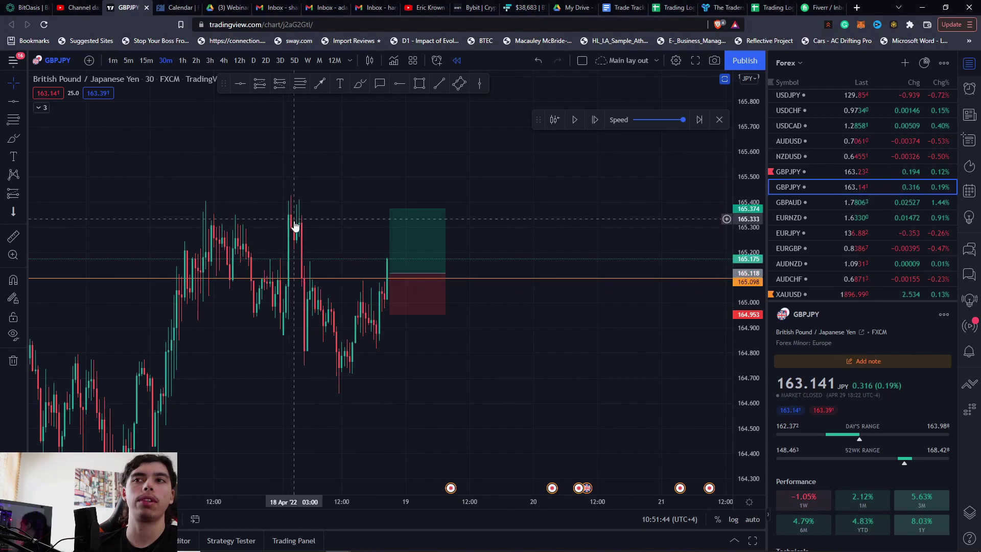
{"action": "left_click", "coordinate": [181, 61]}
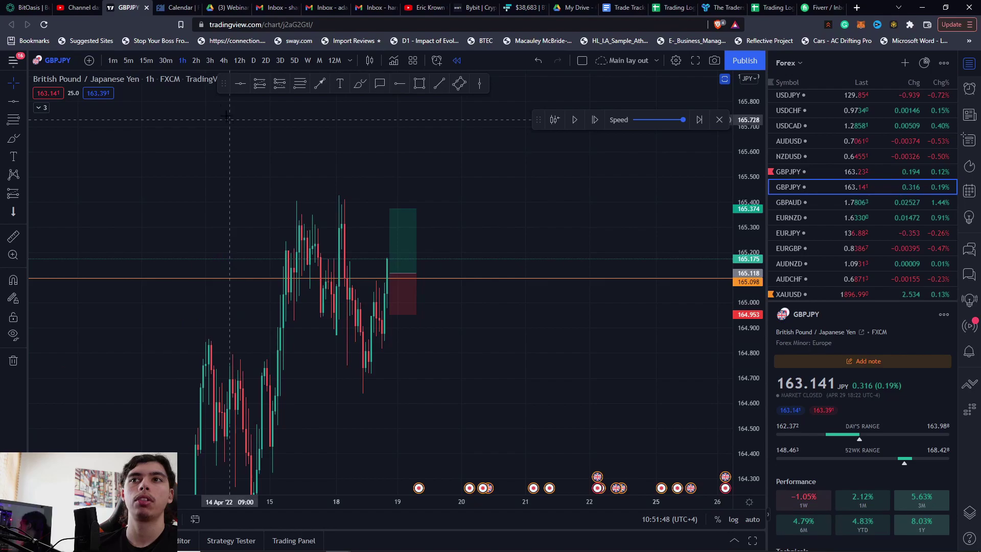
{"action": "left_click", "coordinate": [146, 61]}
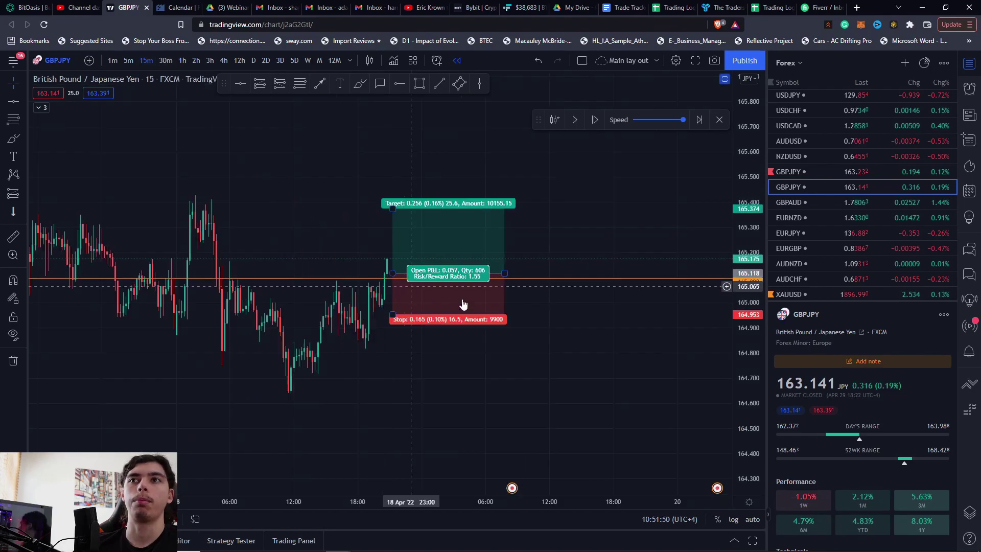
Step: Advance the 15-minute replay candle by candle to play out the long position towards its 165.374 target
{"action": "left_click", "coordinate": [595, 120]}
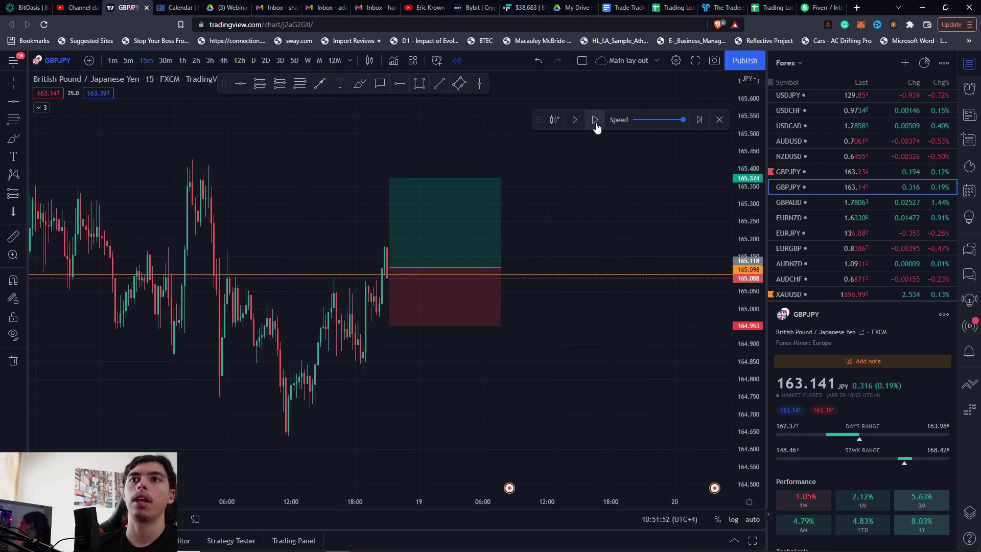
{"action": "left_click", "coordinate": [596, 120]}
{"action": "left_click", "coordinate": [595, 121]}
{"action": "left_click", "coordinate": [595, 121]}
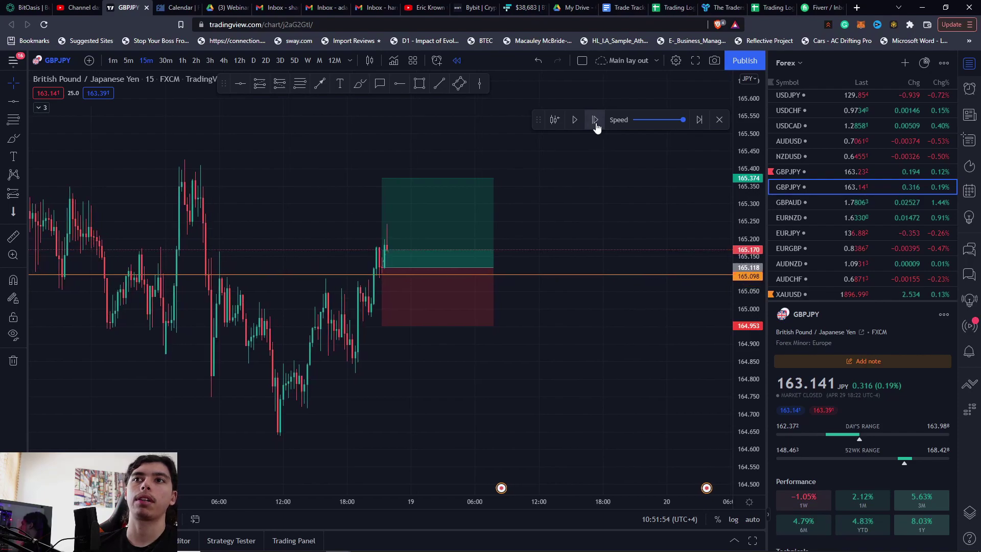
{"action": "left_click", "coordinate": [595, 120]}
{"action": "left_click", "coordinate": [596, 121]}
{"action": "left_click", "coordinate": [596, 121]}
{"action": "left_click", "coordinate": [596, 120]}
{"action": "left_click", "coordinate": [595, 121]}
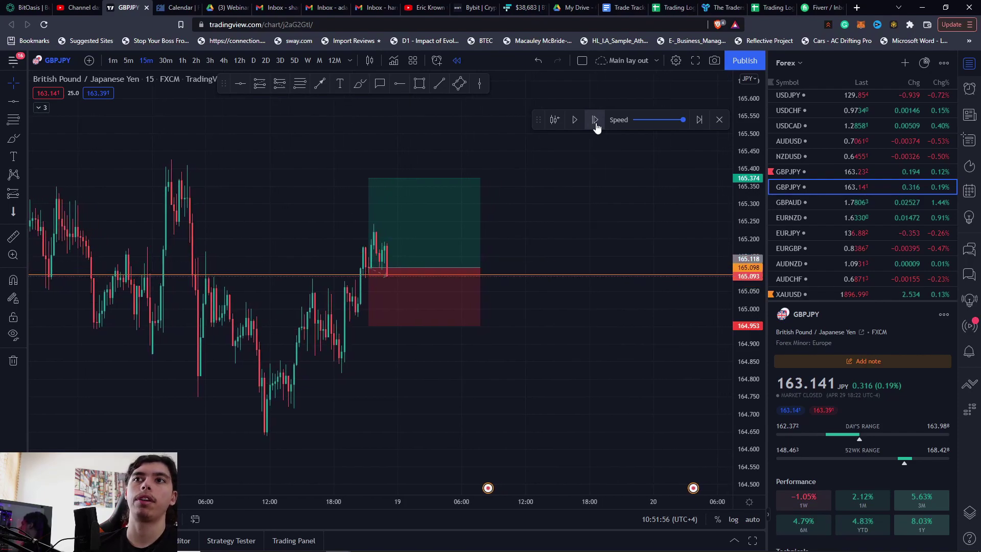
{"action": "left_click", "coordinate": [595, 121]}
{"action": "left_click", "coordinate": [596, 120]}
{"action": "left_click", "coordinate": [595, 121]}
{"action": "left_click", "coordinate": [596, 121]}
{"action": "left_click", "coordinate": [596, 120]}
{"action": "left_click", "coordinate": [595, 121]}
{"action": "left_click", "coordinate": [596, 121]}
{"action": "left_click", "coordinate": [595, 120]}
{"action": "left_click", "coordinate": [596, 120]}
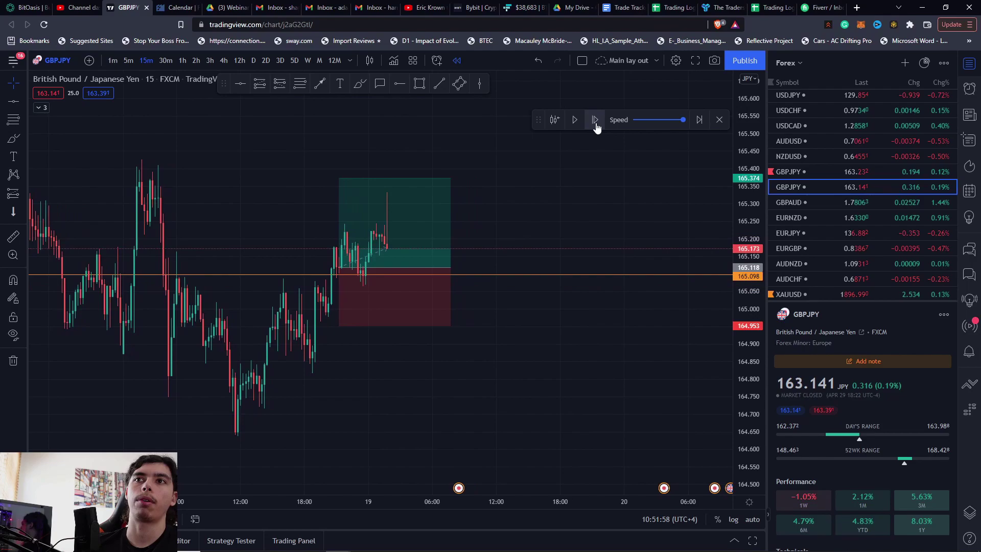
{"action": "left_click", "coordinate": [596, 120]}
{"action": "left_click", "coordinate": [595, 121]}
{"action": "left_click", "coordinate": [596, 123]}
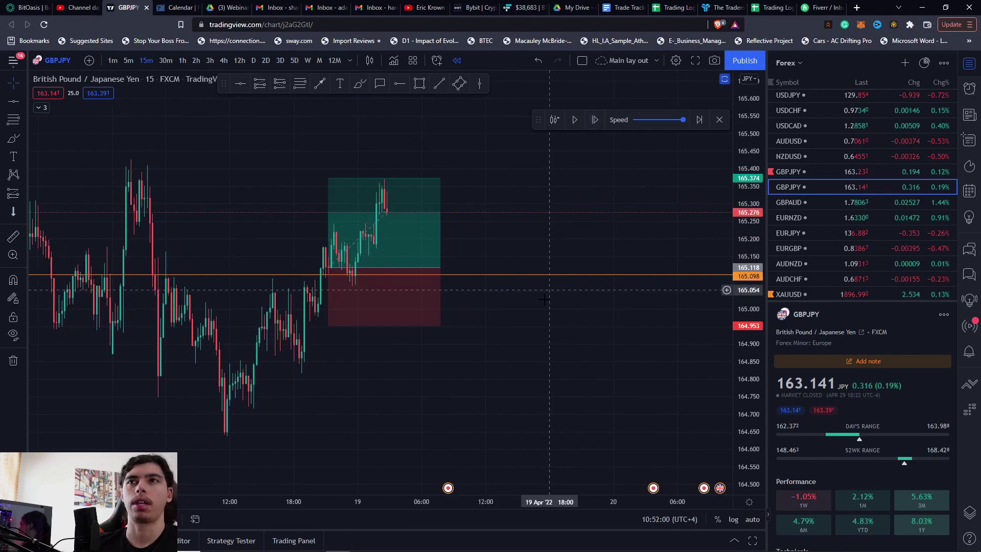
Step: Delete the long position from the 15-minute chart
{"action": "left_click_drag", "start_coordinate": [503, 400], "coordinate": [563, 432]}
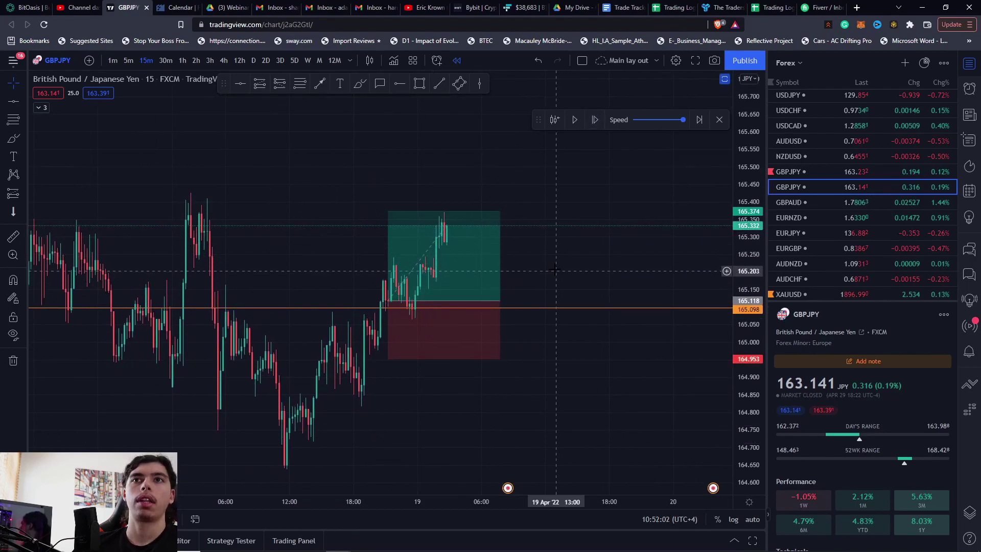
{"action": "left_click_drag", "start_coordinate": [549, 272], "coordinate": [532, 227]}
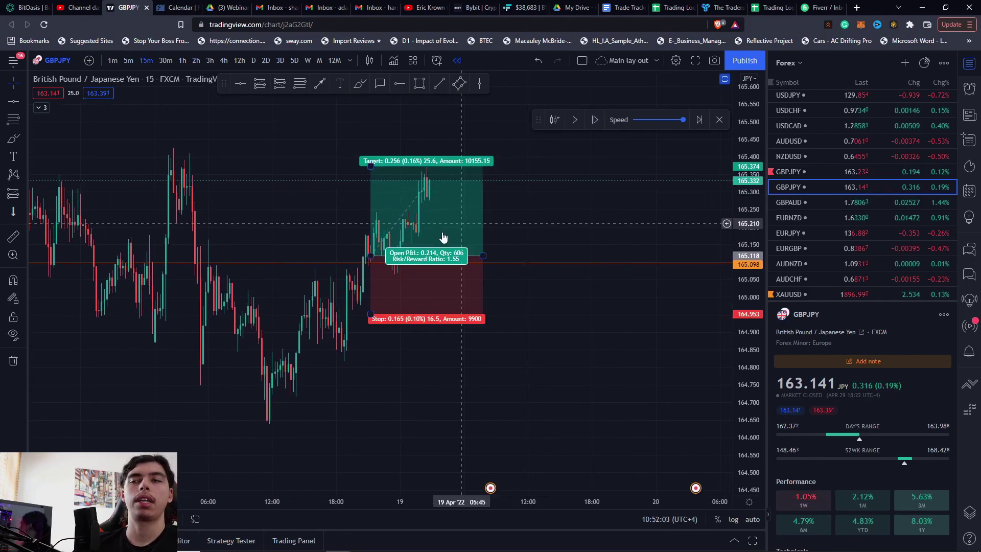
{"action": "left_click", "coordinate": [471, 220]}
{"action": "key", "text": "Delete"}
Step: Review the wider 15-minute price action since 15 April and switch the chart to the 1-hour timeframe
{"action": "scroll", "coordinate": [479, 258], "scroll_direction": "down", "scroll_amount": 3}
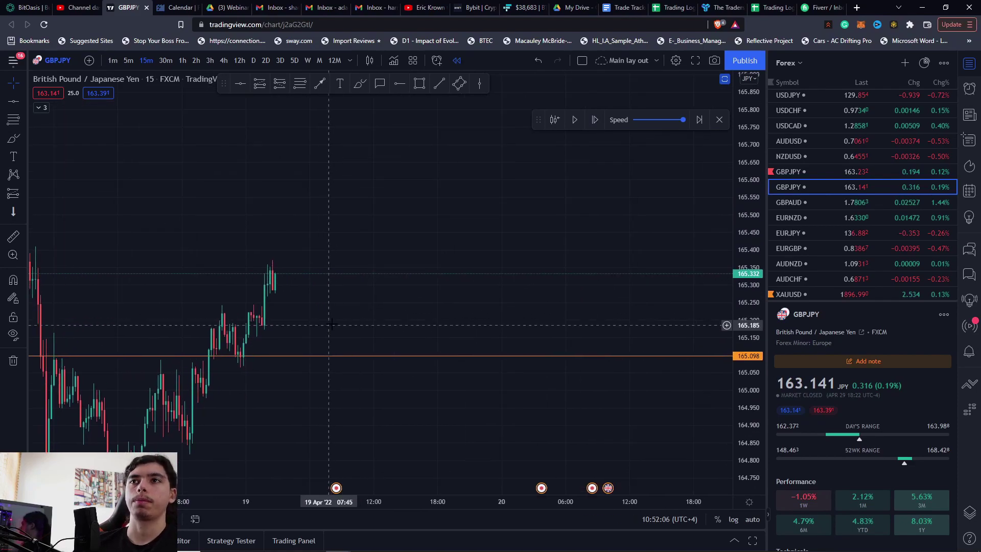
{"action": "scroll", "coordinate": [603, 357], "scroll_direction": "down", "scroll_amount": 3}
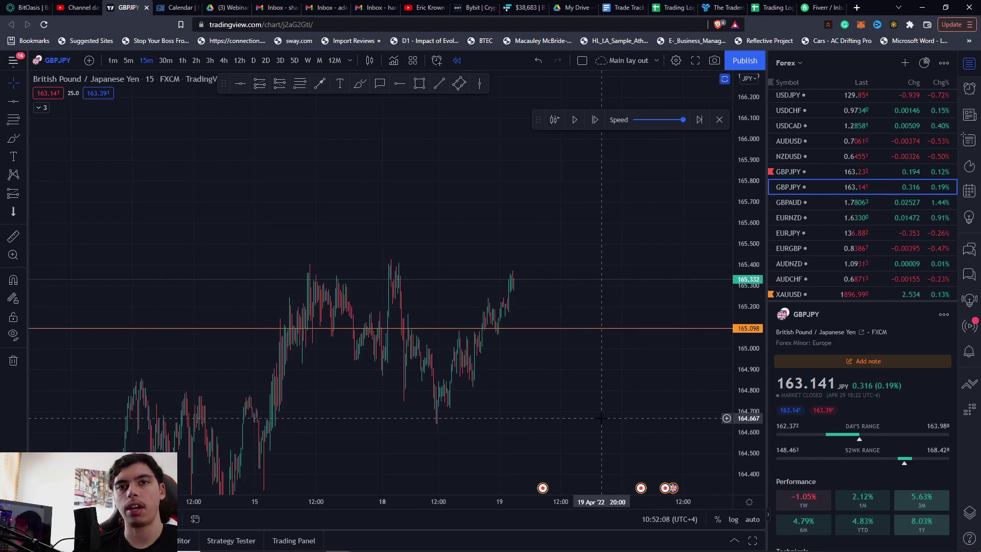
{"action": "scroll", "coordinate": [602, 418], "scroll_direction": "down", "scroll_amount": 2}
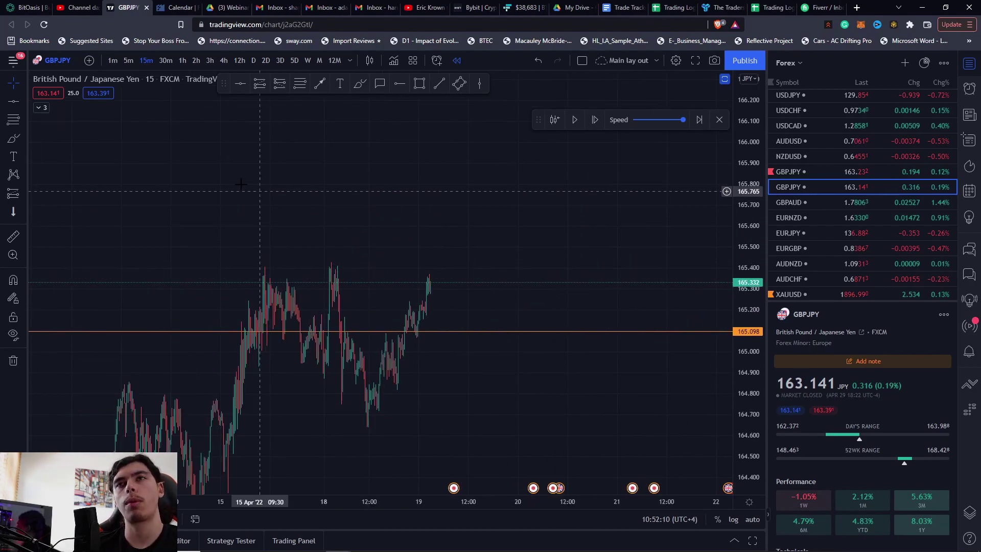
{"action": "left_click", "coordinate": [182, 61]}
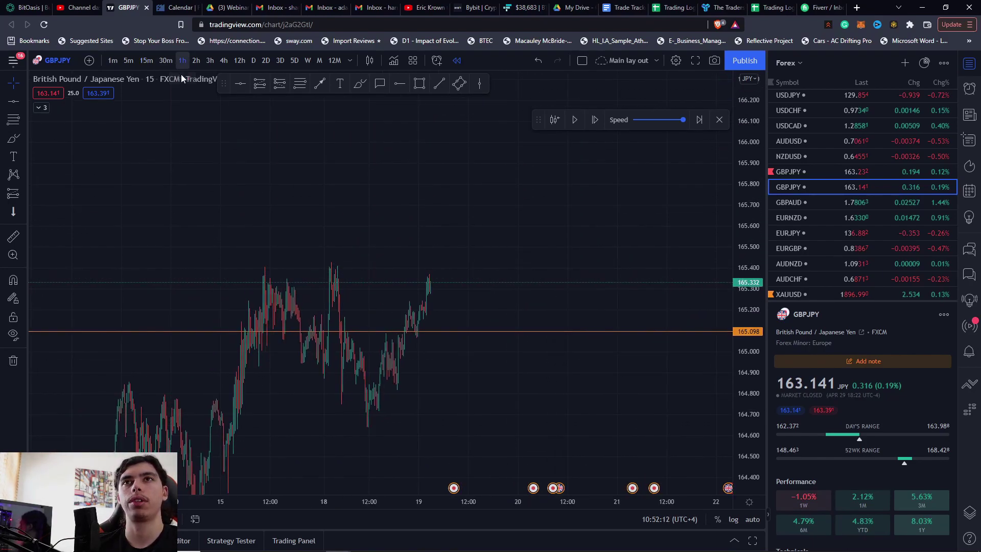
Step: Exit bar replay on the 1-hour GBPJPY chart to return to the full price history
{"action": "scroll", "coordinate": [561, 371], "scroll_direction": "down", "scroll_amount": 5}
{"action": "left_click_drag", "start_coordinate": [608, 406], "coordinate": [529, 212]}
{"action": "scroll", "coordinate": [517, 283], "scroll_direction": "up", "scroll_amount": 8}
{"action": "left_click_drag", "start_coordinate": [395, 288], "coordinate": [467, 410]}
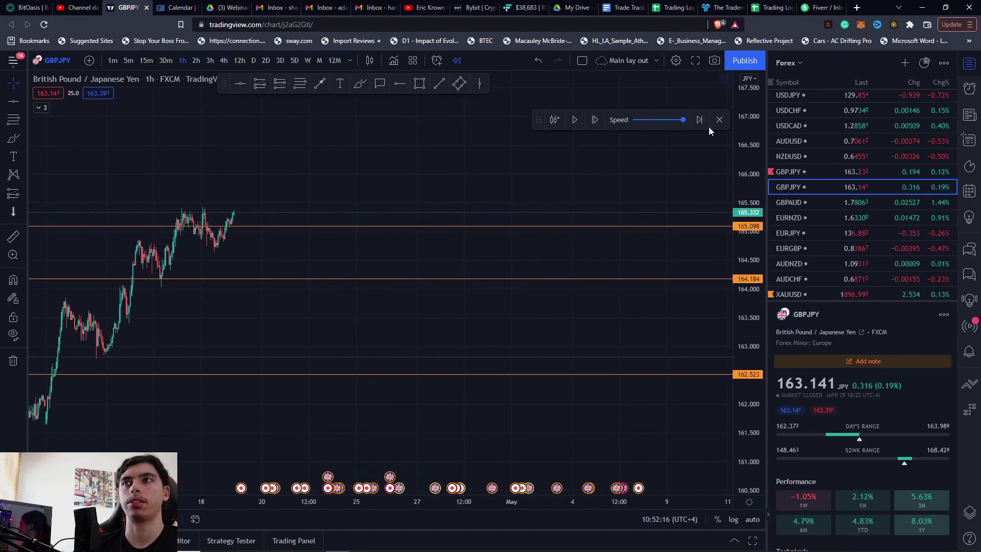
{"action": "left_click", "coordinate": [719, 120]}
{"action": "left_click", "coordinate": [580, 332]}
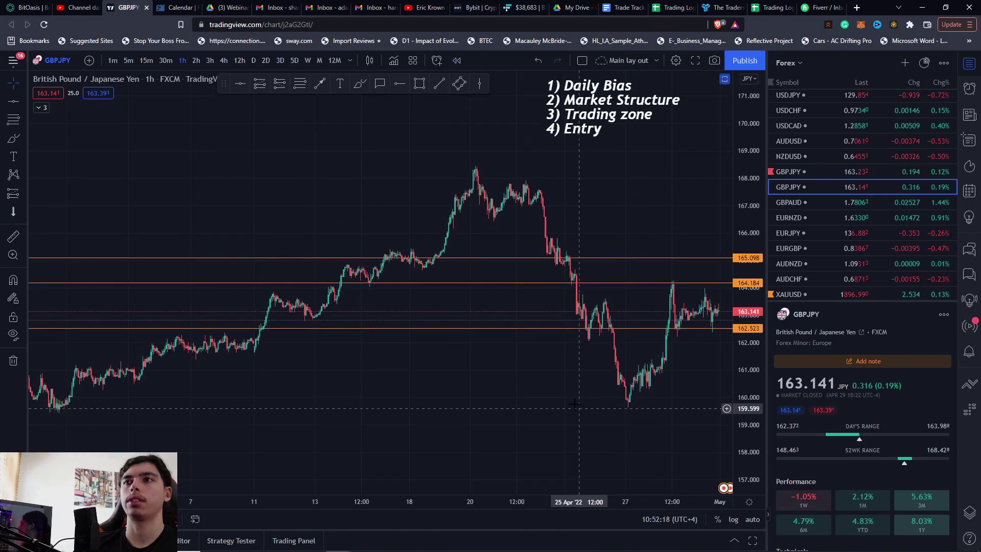
Step: Examine the 1-hour swings between 20 and 29 April against the 165.098, 164.184 and 162.523 levels
{"action": "left_click_drag", "start_coordinate": [764, 360], "coordinate": [752, 103]}
{"action": "scroll", "coordinate": [511, 286], "scroll_direction": "up", "scroll_amount": 5}
{"action": "left_click_drag", "start_coordinate": [440, 324], "coordinate": [521, 442]}
{"action": "scroll", "coordinate": [602, 354], "scroll_direction": "down", "scroll_amount": 6}
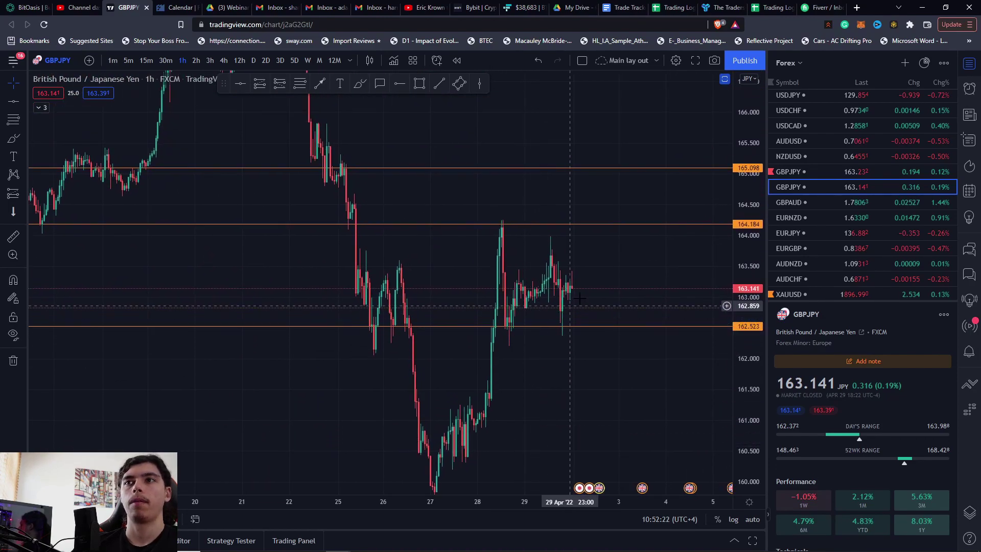
{"action": "scroll", "coordinate": [599, 281], "scroll_direction": "up", "scroll_amount": 3}
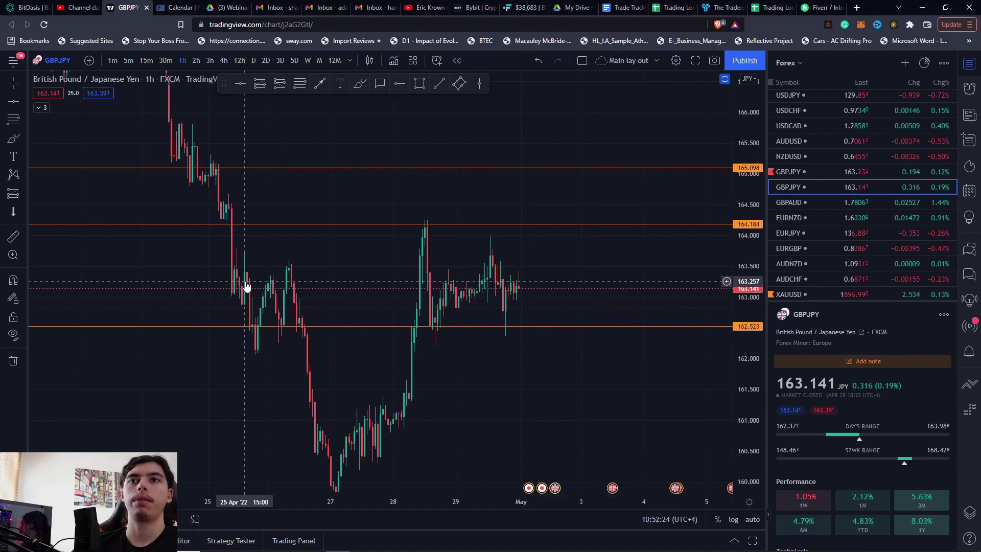
{"action": "scroll", "coordinate": [608, 266], "scroll_direction": "down", "scroll_amount": 2}
{"action": "left_click_drag", "start_coordinate": [270, 240], "coordinate": [432, 357]}
{"action": "left_click_drag", "start_coordinate": [392, 204], "coordinate": [316, 324]}
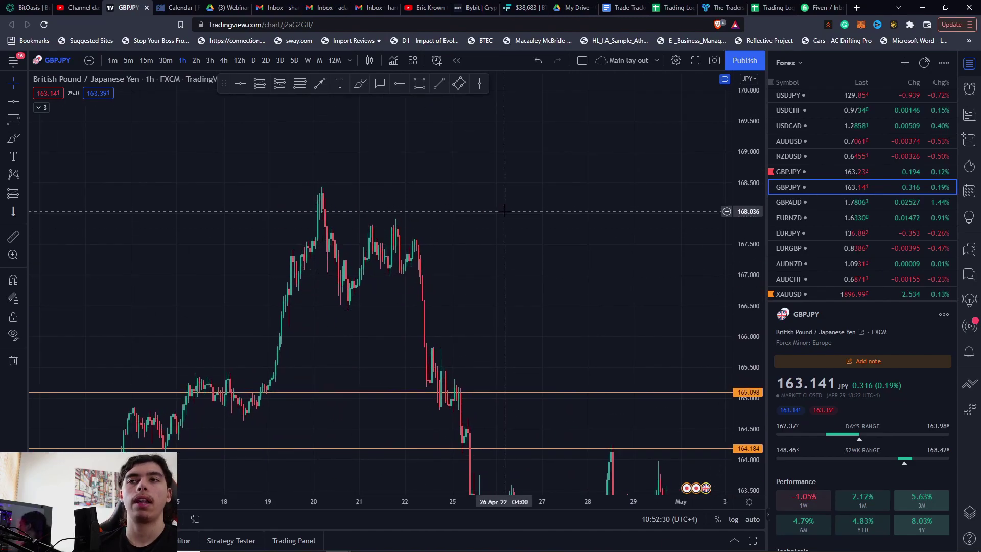
{"action": "left_click_drag", "start_coordinate": [506, 237], "coordinate": [534, 94]}
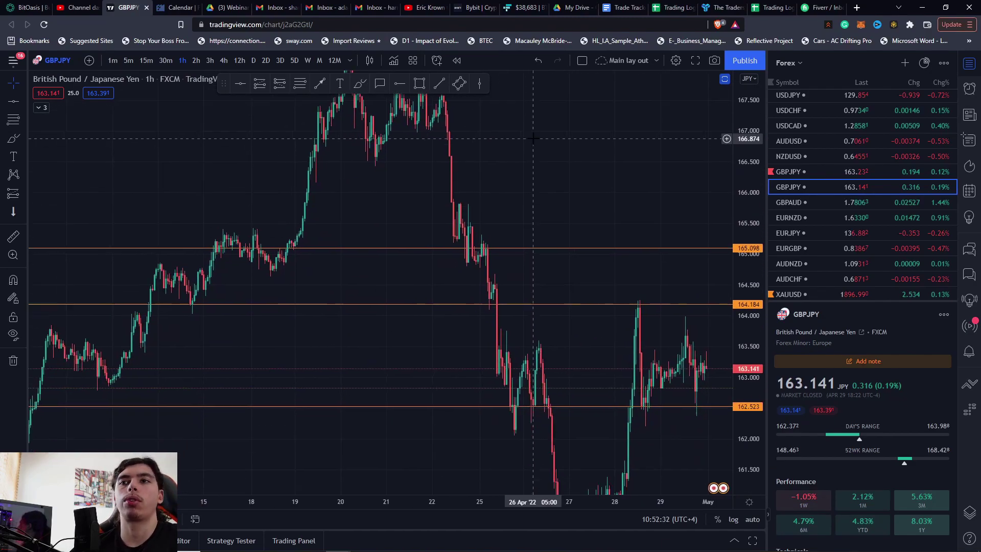
{"action": "left_click_drag", "start_coordinate": [743, 356], "coordinate": [741, 126]}
{"action": "scroll", "coordinate": [450, 246], "scroll_direction": "up", "scroll_amount": 5}
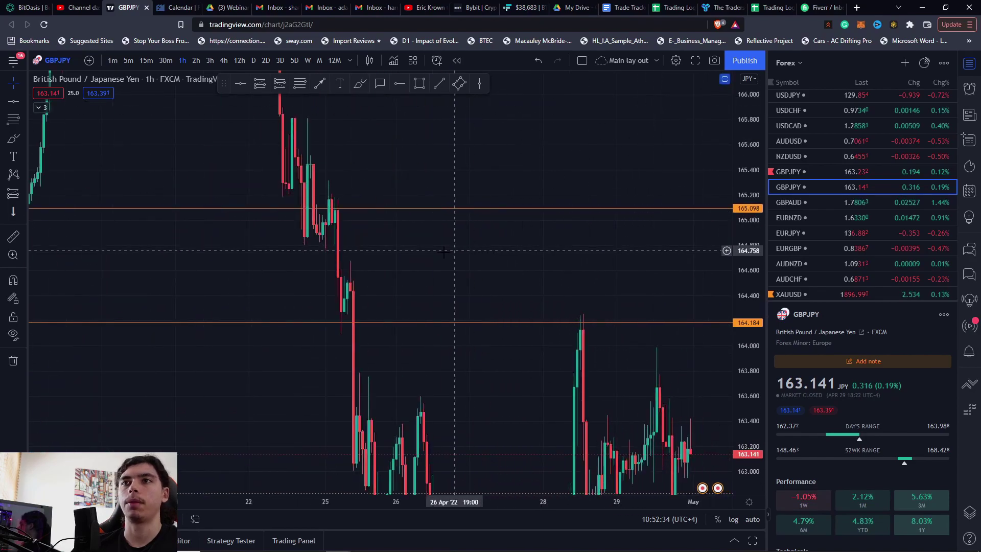
{"action": "left_click_drag", "start_coordinate": [462, 272], "coordinate": [631, 337]}
Step: Switch to the 30-minute chart and restart bar replay from about 20:00 on 22 April 2022
{"action": "left_click", "coordinate": [170, 64]}
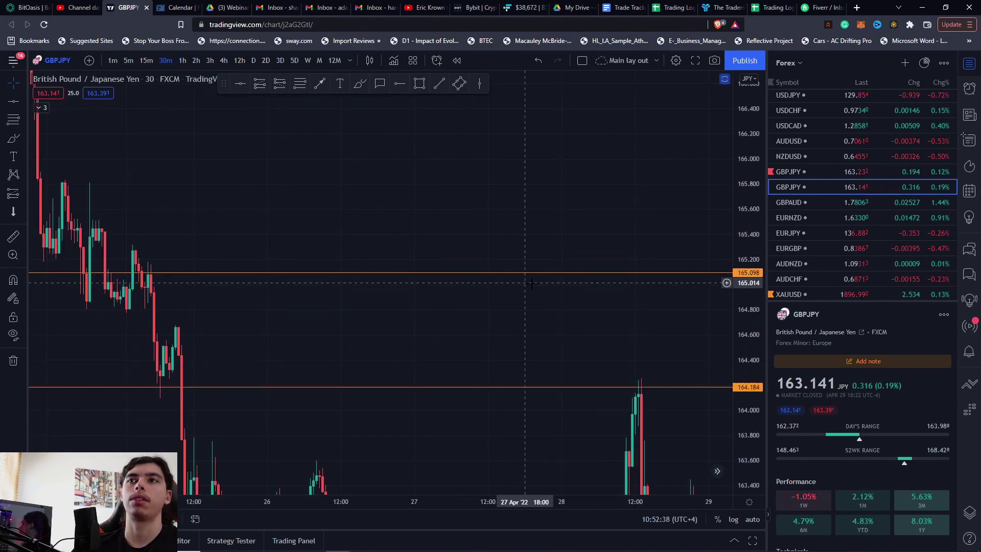
{"action": "scroll", "coordinate": [538, 296], "scroll_direction": "down", "scroll_amount": 6}
{"action": "left_click_drag", "start_coordinate": [497, 325], "coordinate": [626, 349]}
{"action": "left_click_drag", "start_coordinate": [442, 346], "coordinate": [451, 333]}
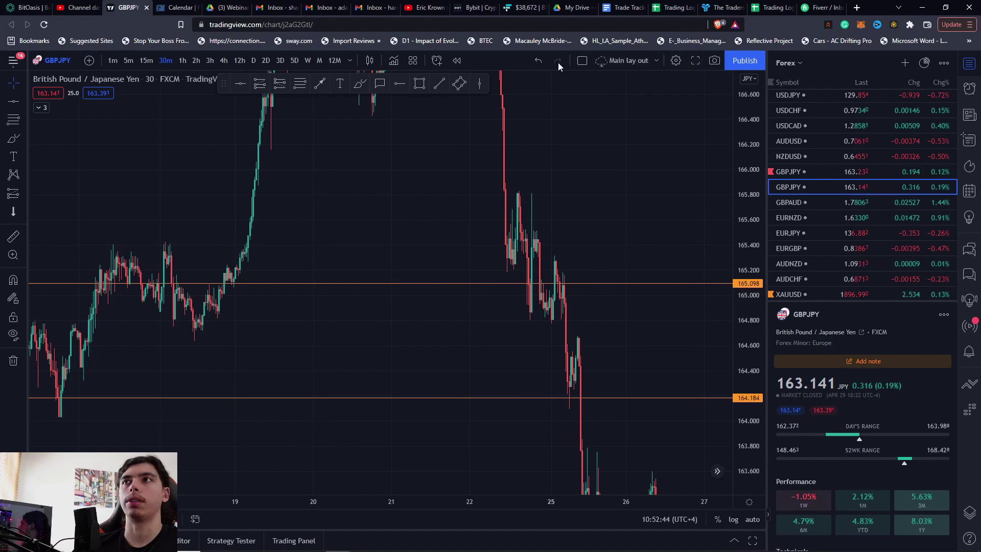
{"action": "left_click", "coordinate": [457, 60]}
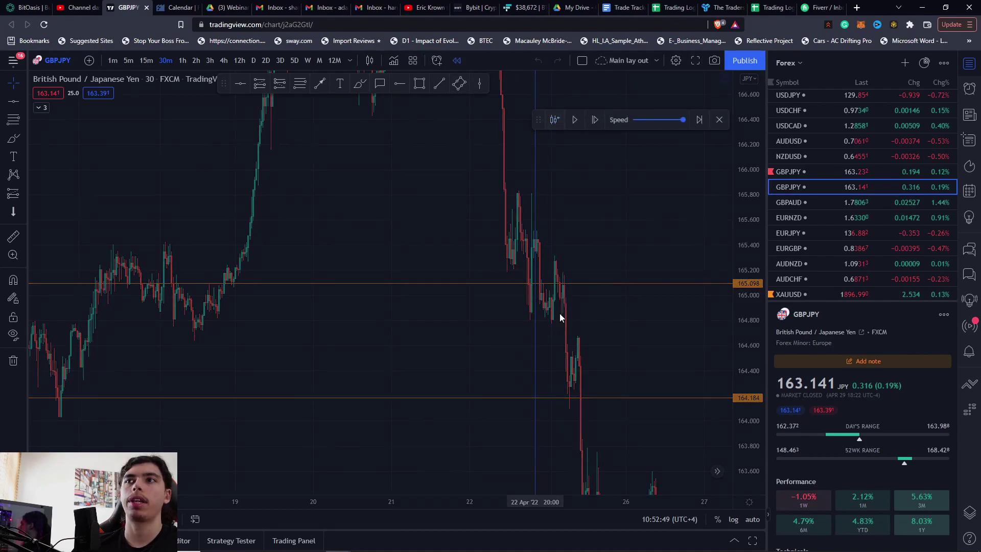
{"action": "left_click", "coordinate": [537, 255]}
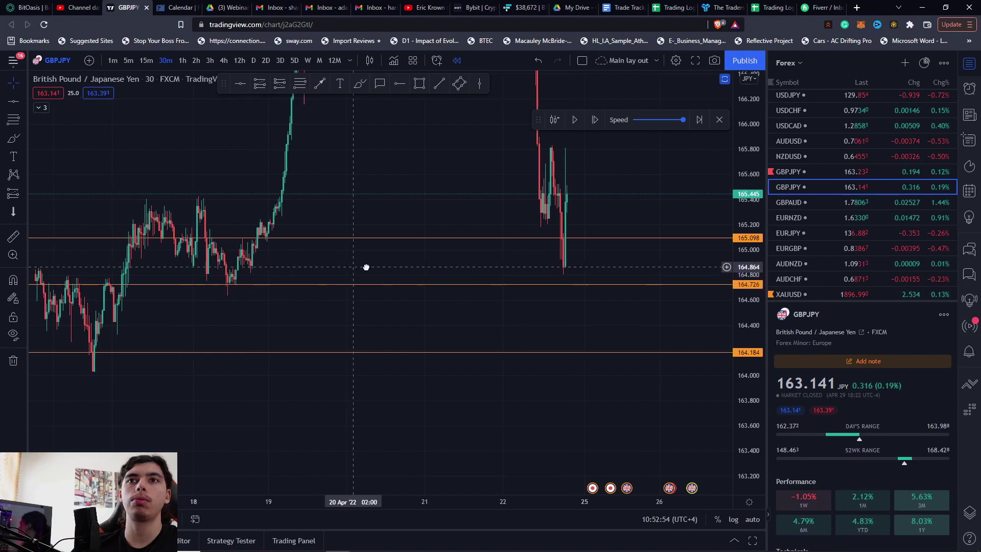
Step: Add horizontal lines at 164.433 and at the 22 April swing highs near 165.799
{"action": "left_click", "coordinate": [12, 102]}
{"action": "left_click", "coordinate": [134, 319]}
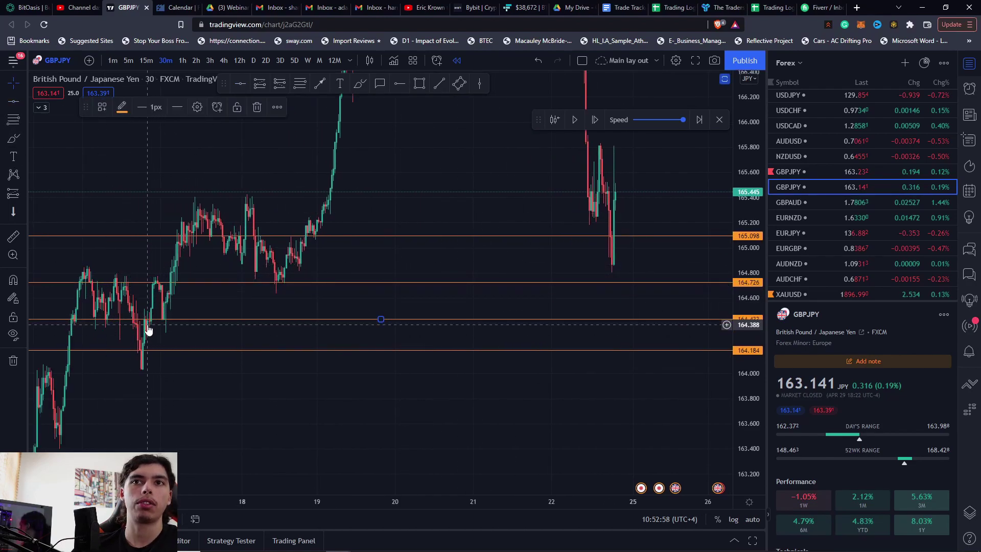
{"action": "left_click_drag", "start_coordinate": [244, 328], "coordinate": [159, 383]}
{"action": "scroll", "coordinate": [532, 254], "scroll_direction": "up", "scroll_amount": 4}
{"action": "left_click_drag", "start_coordinate": [516, 205], "coordinate": [477, 255]}
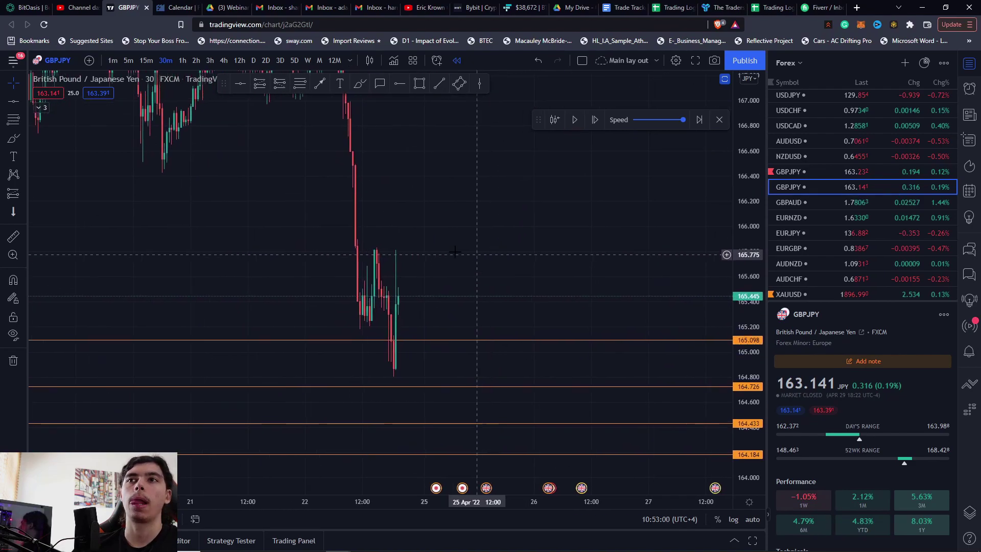
{"action": "left_click", "coordinate": [13, 102]}
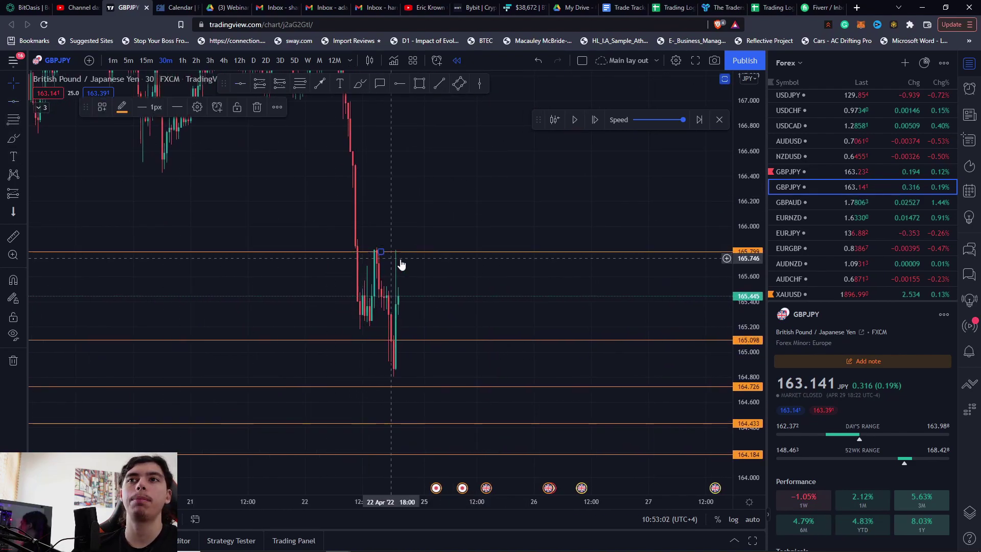
Step: Adjust the upper horizontal line to 165.803 and move the 165.098 line to 164.860 at the recent low
{"action": "left_click_drag", "start_coordinate": [423, 286], "coordinate": [373, 272]}
{"action": "left_click_drag", "start_coordinate": [363, 326], "coordinate": [312, 299]}
{"action": "scroll", "coordinate": [369, 298], "scroll_direction": "up", "scroll_amount": 1}
{"action": "left_click_drag", "start_coordinate": [371, 298], "coordinate": [496, 315]}
{"action": "left_click_drag", "start_coordinate": [747, 332], "coordinate": [744, 176]}
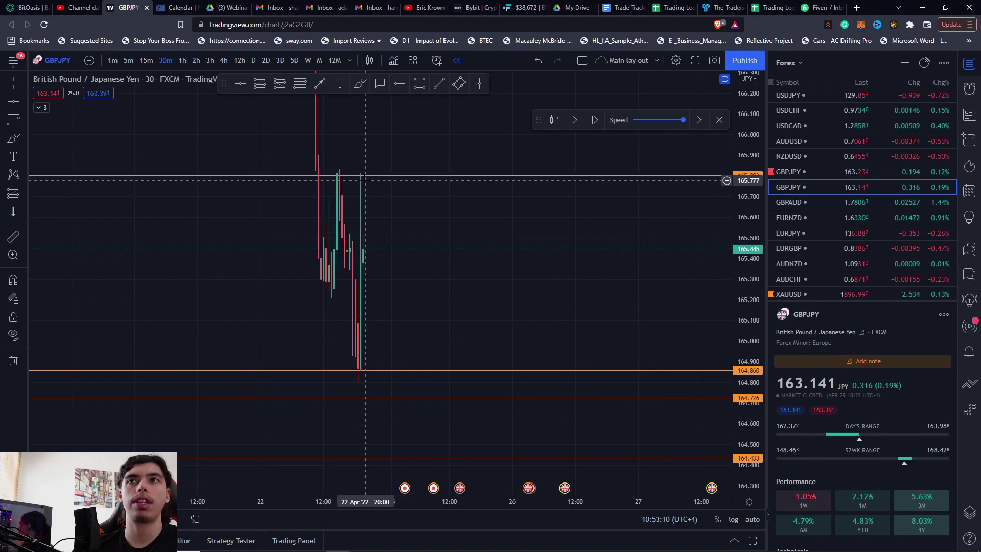
Step: Brush the projected drop towards 164.860 on the 30-minute chart and outline the 18 April area between 164.726 and 164.433
{"action": "left_click", "coordinate": [151, 61]}
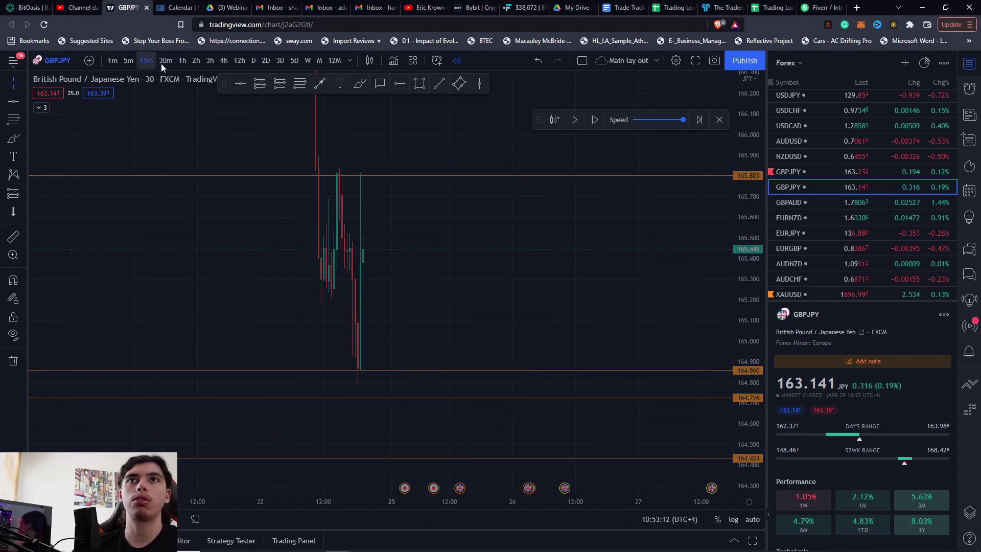
{"action": "left_click", "coordinate": [169, 63]}
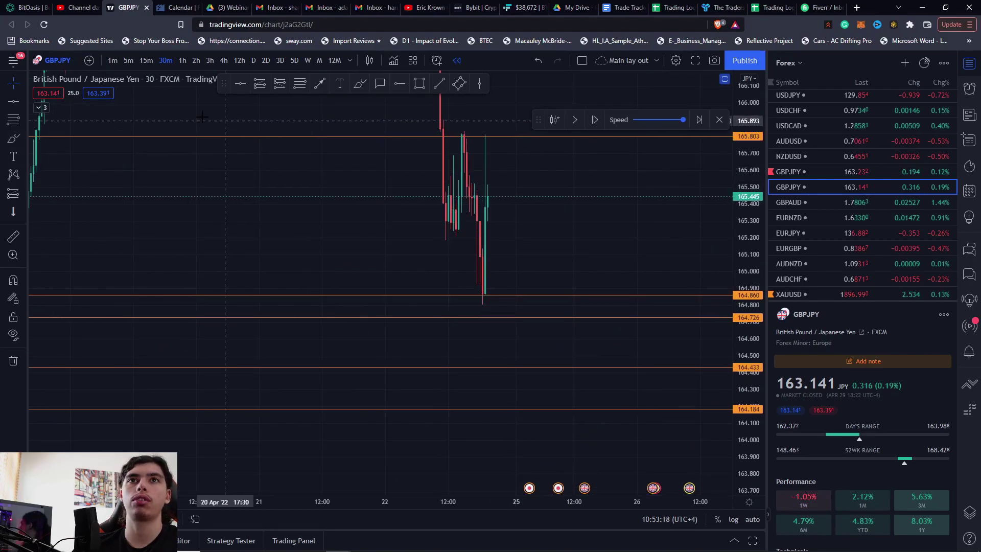
{"action": "left_click", "coordinate": [360, 84]}
{"action": "mouse_move", "coordinate": [480, 201]}
{"action": "left_mouse_down"}
{"action": "mouse_move", "coordinate": [583, 208]}
{"action": "mouse_move", "coordinate": [506, 285]}
{"action": "left_mouse_up"}
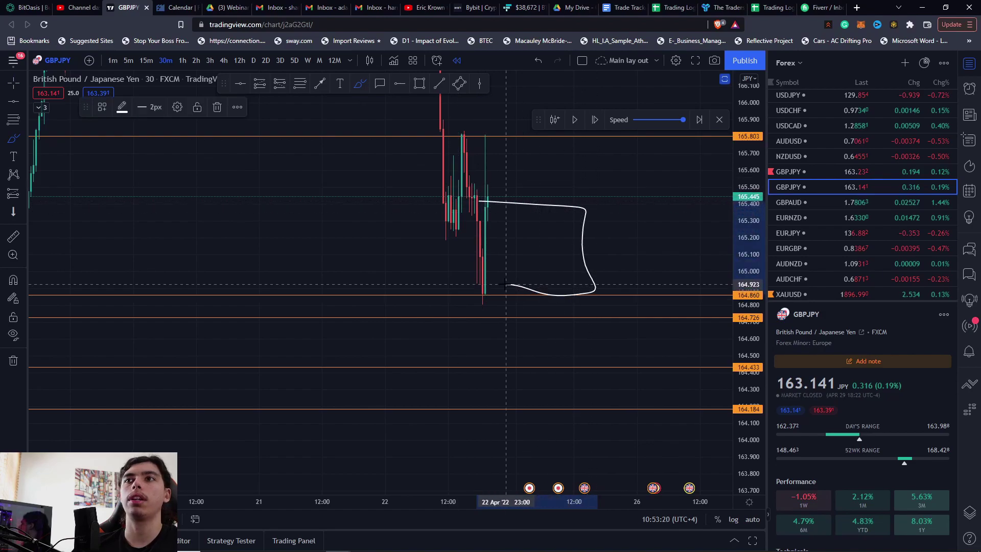
{"action": "mouse_move", "coordinate": [481, 202]}
{"action": "left_mouse_down"}
{"action": "mouse_move", "coordinate": [524, 212]}
{"action": "mouse_move", "coordinate": [511, 282]}
{"action": "left_mouse_up"}
{"action": "scroll", "coordinate": [501, 279], "scroll_direction": "down", "scroll_amount": 3}
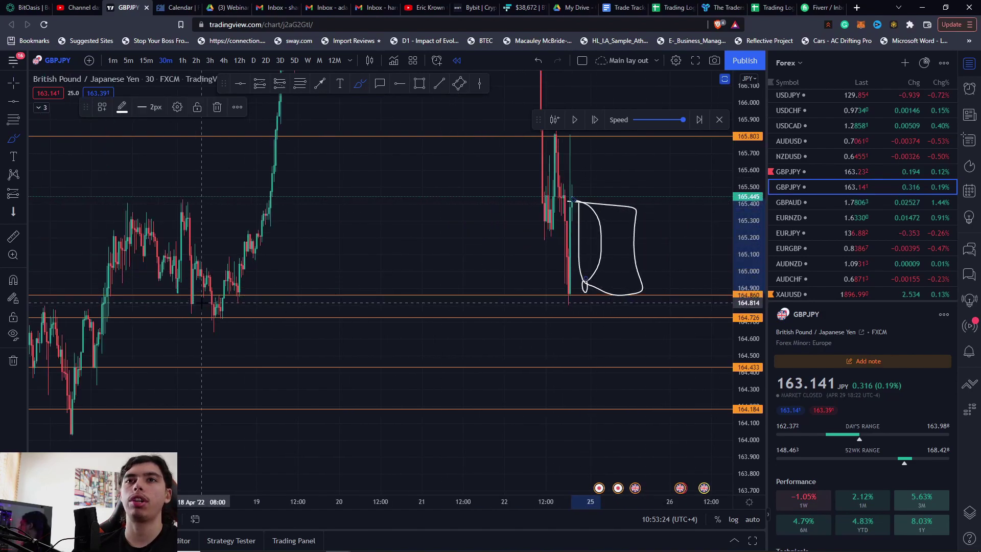
{"action": "mouse_move", "coordinate": [114, 325]}
{"action": "left_mouse_down"}
{"action": "mouse_move", "coordinate": [193, 322]}
{"action": "mouse_move", "coordinate": [324, 346]}
{"action": "mouse_move", "coordinate": [100, 338]}
{"action": "left_mouse_up"}
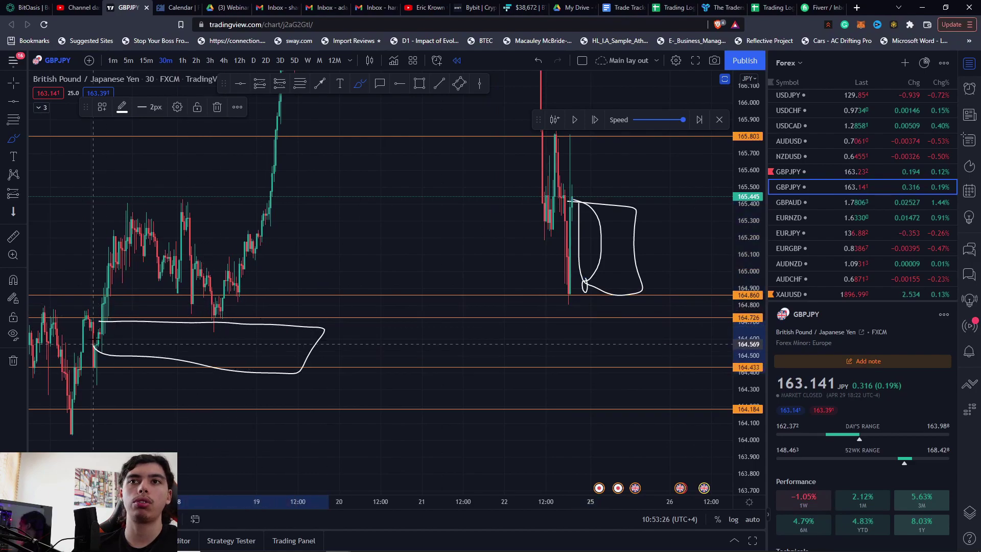
Step: Delete the box-shaped brush strokes beside the latest 30-minute candles
{"action": "scroll", "coordinate": [586, 297], "scroll_direction": "up", "scroll_amount": 1}
{"action": "scroll", "coordinate": [586, 296], "scroll_direction": "up", "scroll_amount": 3}
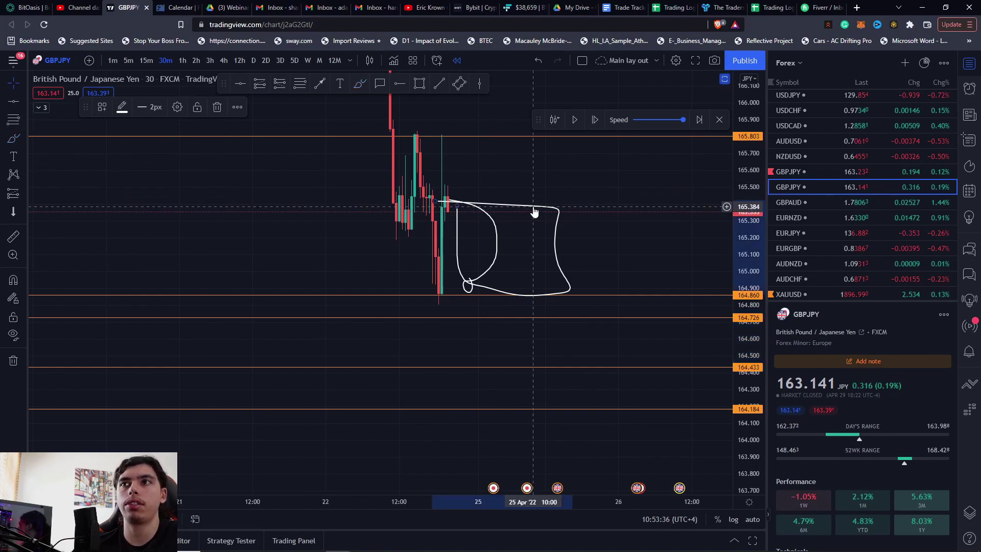
{"action": "key", "text": "Delete"}
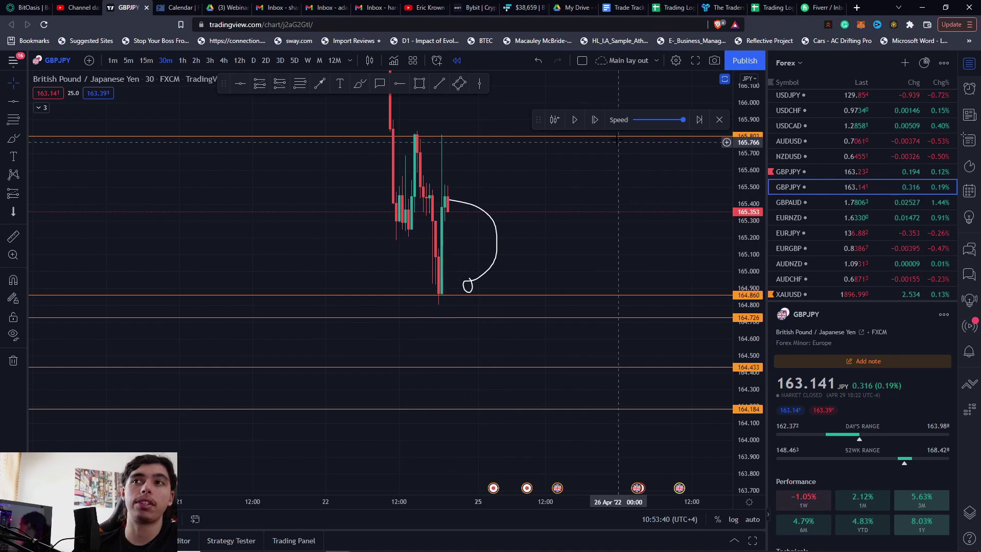
Step: Advance the 30-minute replay candle by candle to follow price towards the 164.860 level
{"action": "left_click", "coordinate": [601, 121]}
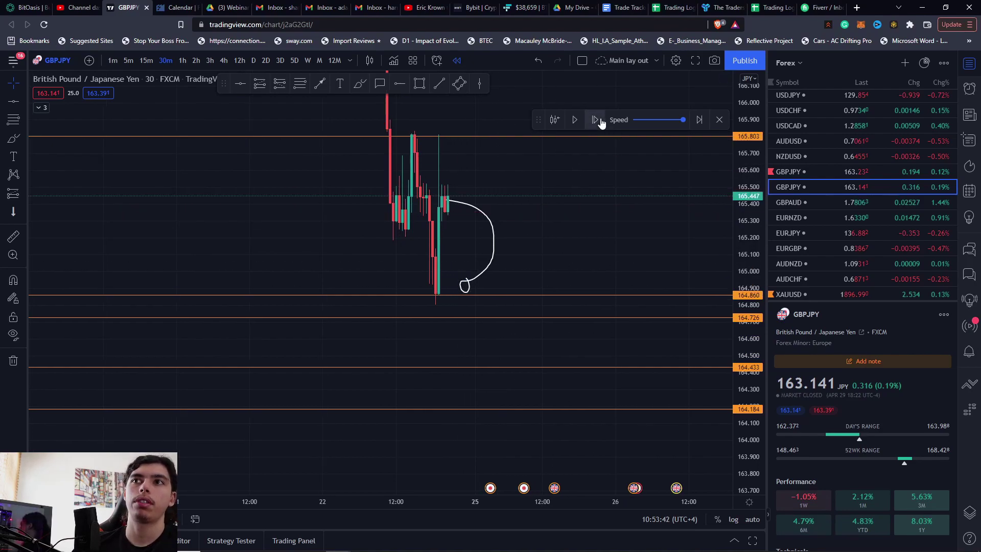
{"action": "left_click", "coordinate": [601, 121]}
{"action": "left_click", "coordinate": [601, 122]}
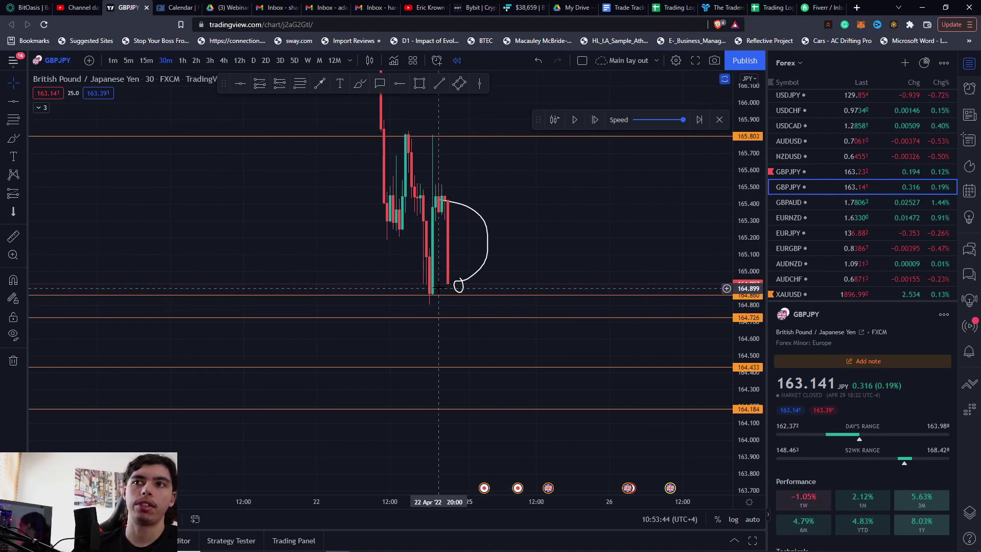
{"action": "left_click", "coordinate": [595, 120]}
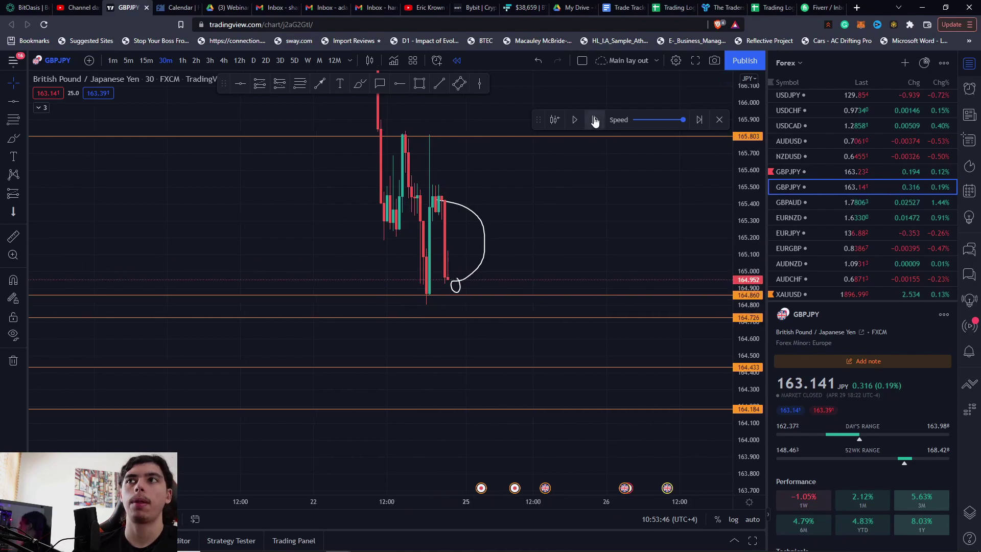
Step: Label the 164.726 horizontal line "trading zone 2"
{"action": "scroll", "coordinate": [530, 191], "scroll_direction": "down", "scroll_amount": 3}
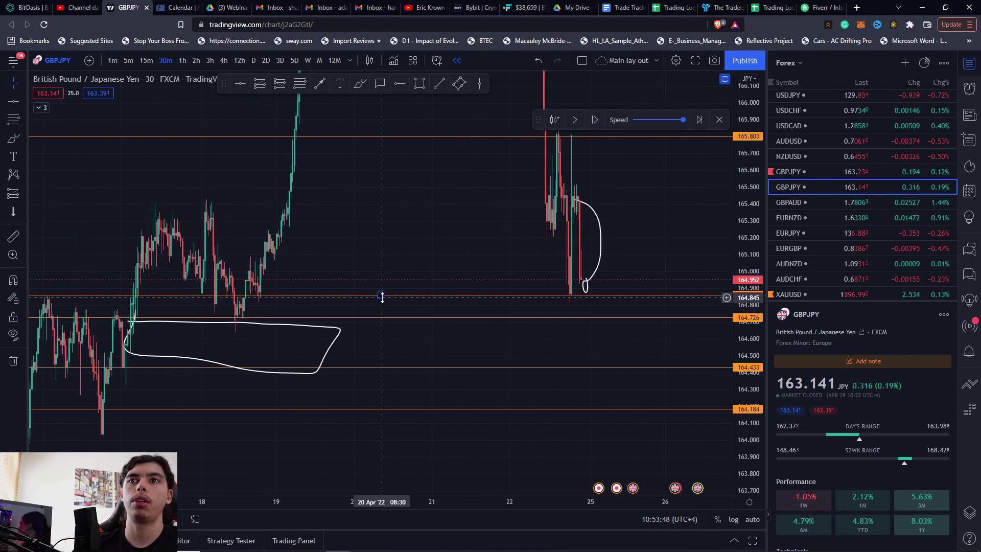
{"action": "scroll", "coordinate": [342, 323], "scroll_direction": "up", "scroll_amount": 3}
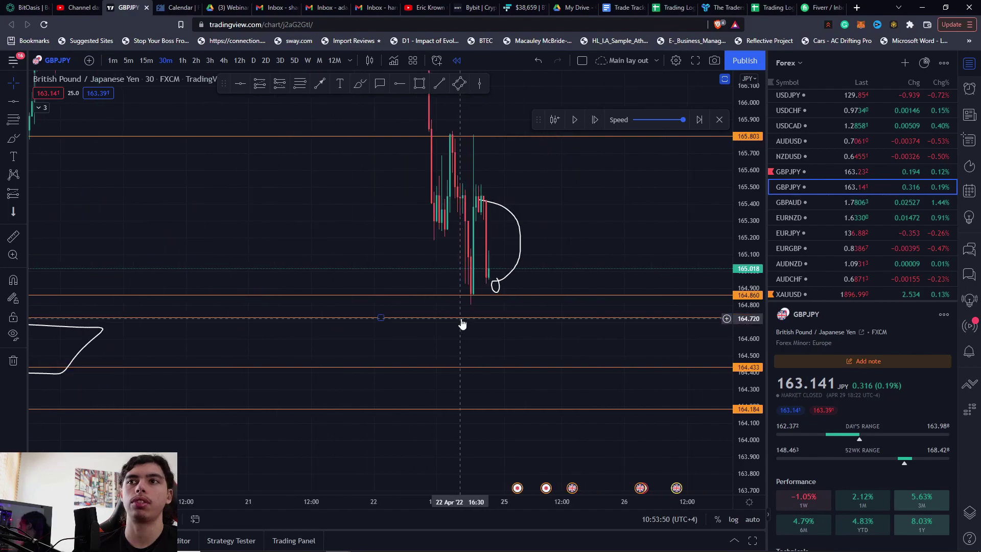
{"action": "double_click", "coordinate": [462, 318]}
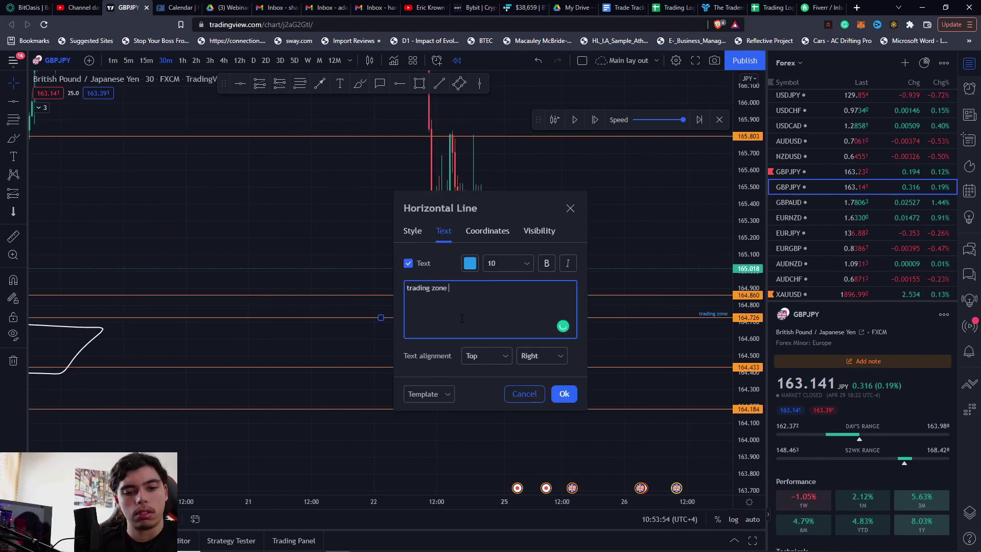
{"action": "left_click", "coordinate": [564, 395]}
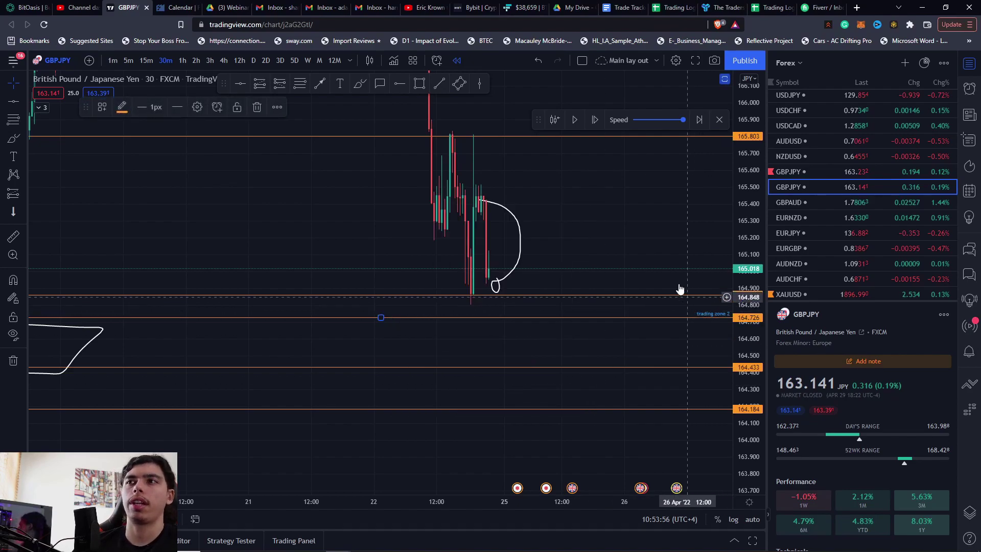
Step: Advance the 30-minute replay through the early 25 April candles to see how price reacts around 164.860 and trading zone 2
{"action": "left_click", "coordinate": [594, 121]}
{"action": "left_click", "coordinate": [594, 120]}
{"action": "left_click", "coordinate": [594, 120]}
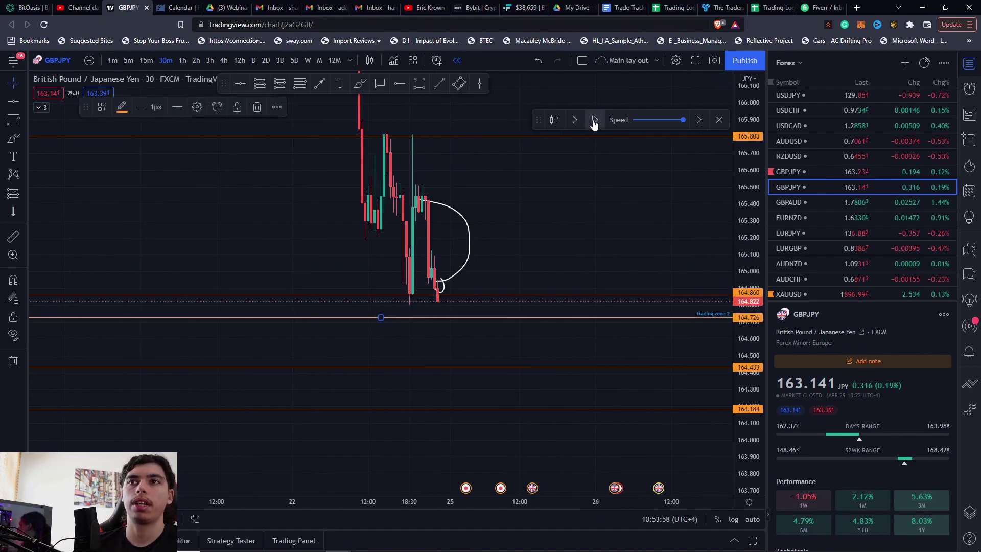
{"action": "left_click", "coordinate": [594, 120]}
{"action": "left_click", "coordinate": [594, 121]}
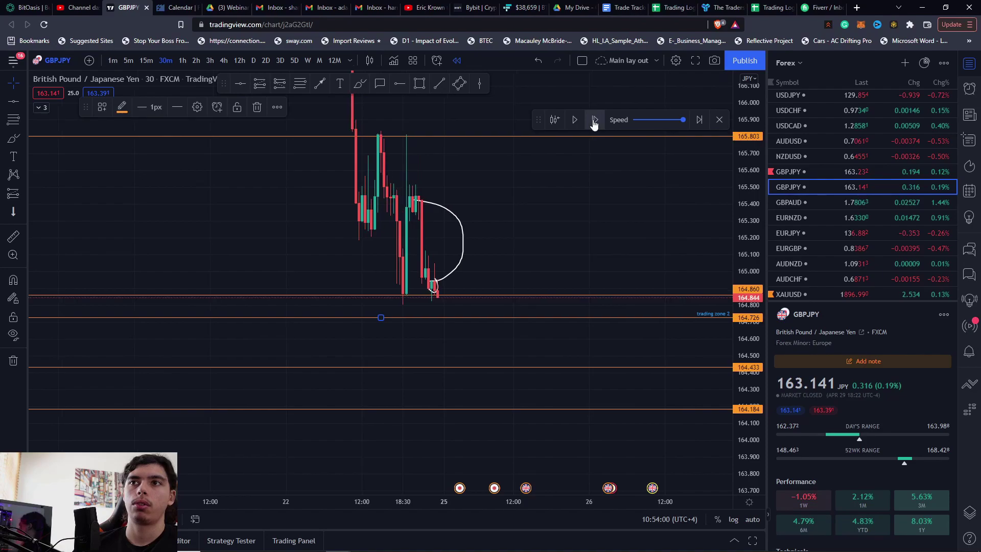
{"action": "left_click", "coordinate": [593, 121]}
{"action": "left_click", "coordinate": [594, 121]}
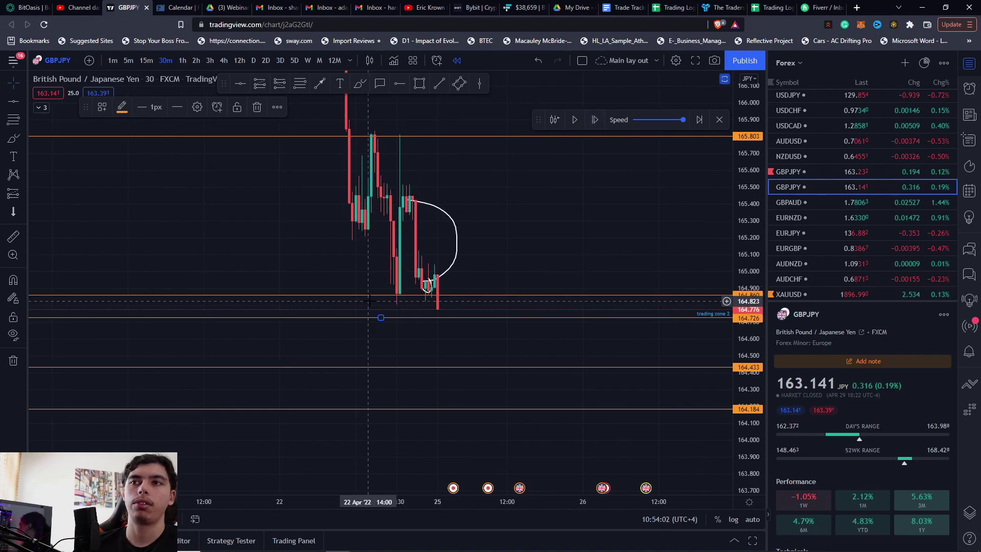
{"action": "left_click", "coordinate": [595, 122]}
{"action": "left_click", "coordinate": [596, 121]}
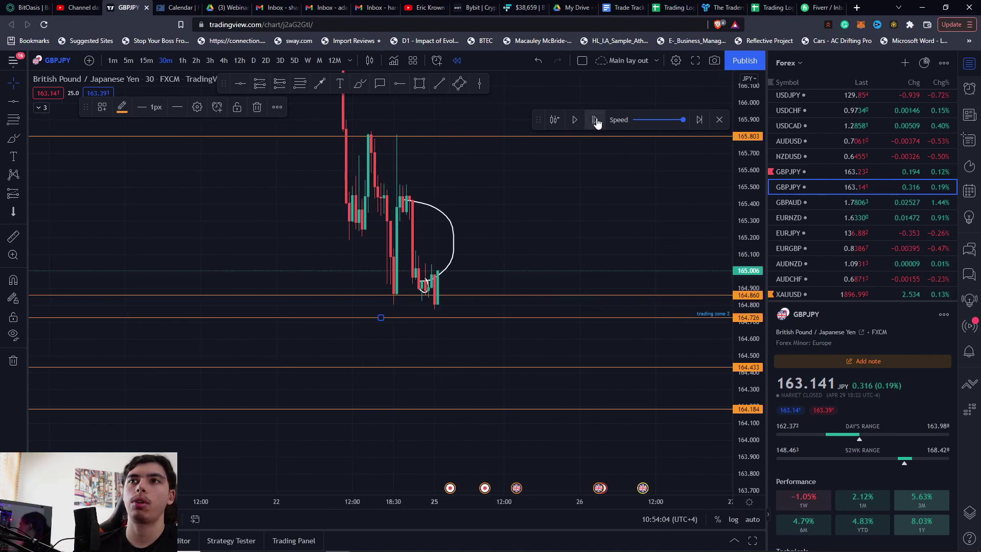
{"action": "left_click", "coordinate": [596, 121]}
{"action": "left_click", "coordinate": [596, 122]}
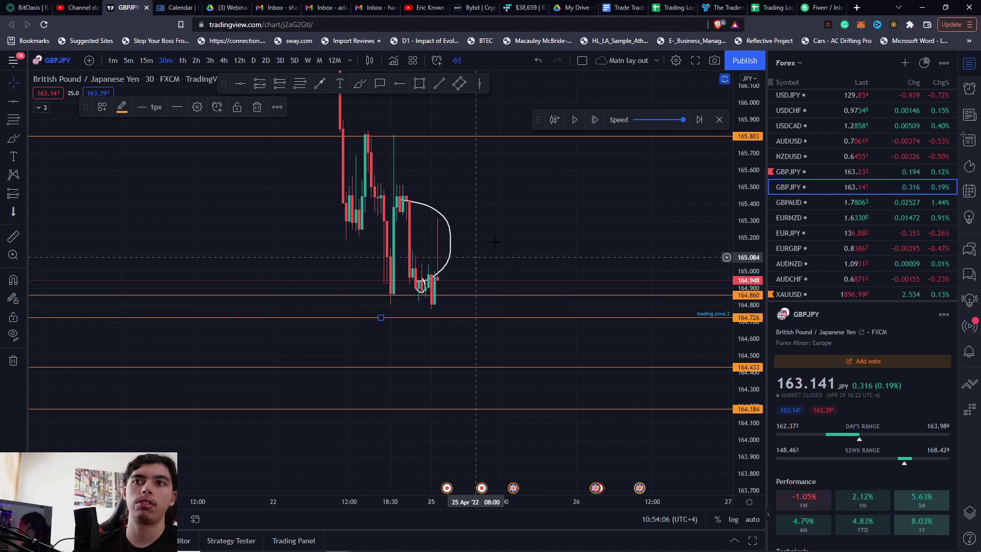
{"action": "left_click", "coordinate": [596, 122]}
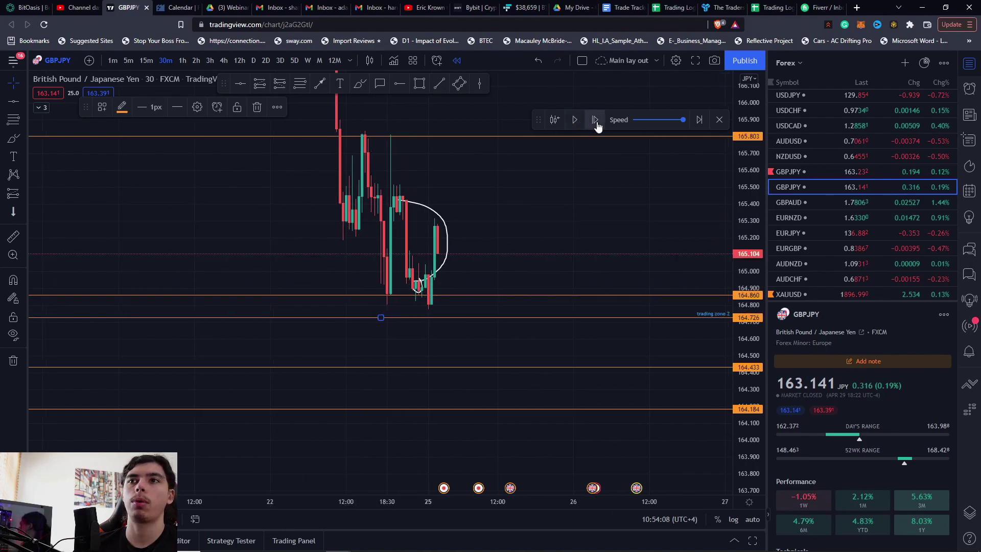
Step: Advance the 30-minute replay candle by candle until price drops through trading zone 2 to the 164.433 level
{"action": "left_click", "coordinate": [596, 121]}
{"action": "left_click", "coordinate": [596, 121]}
{"action": "left_click", "coordinate": [596, 121]}
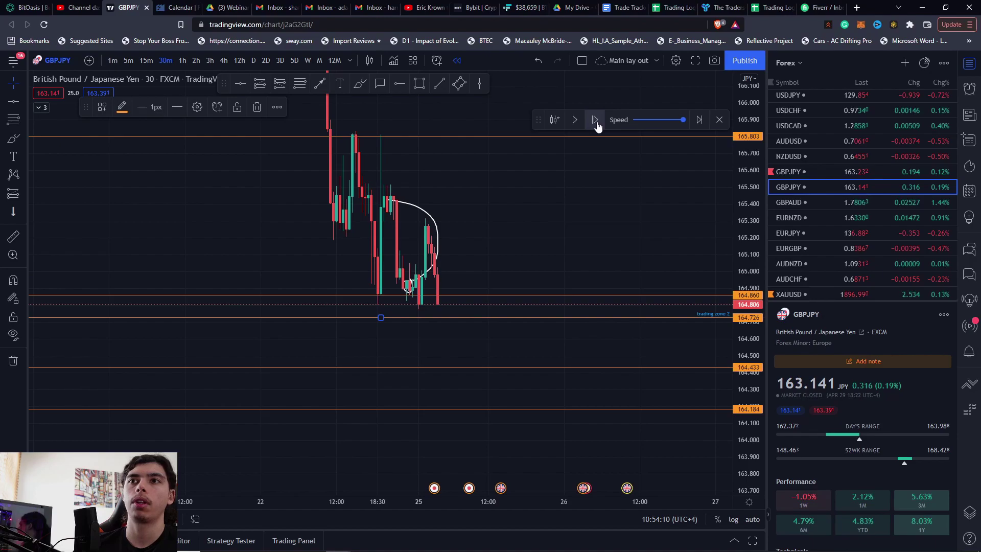
{"action": "left_click", "coordinate": [596, 122]}
{"action": "left_click", "coordinate": [596, 121]}
{"action": "left_click", "coordinate": [596, 121]}
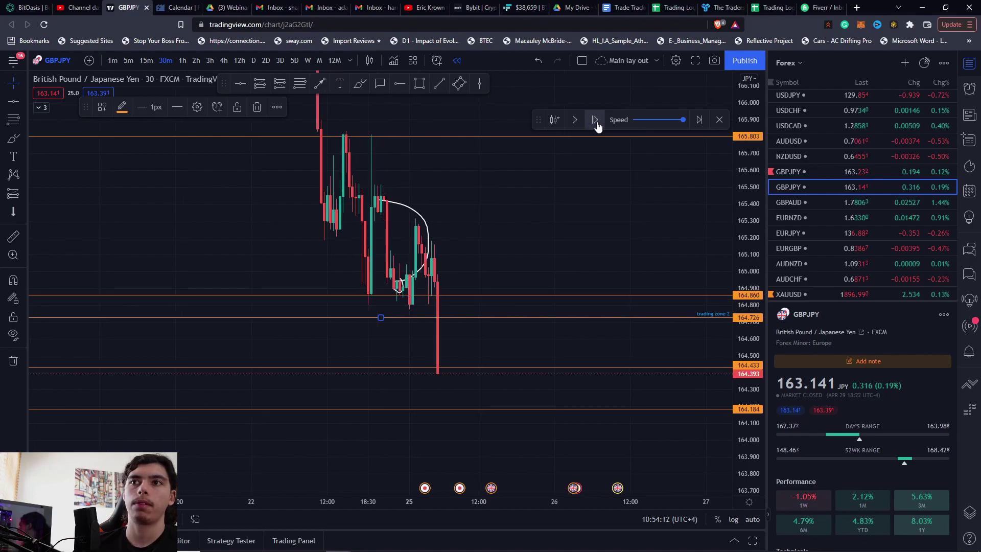
{"action": "left_click", "coordinate": [598, 125]}
Step: Compare the drop to 164.433 with the mid-April structure, checking the 15-minute chart before returning to 30 minutes
{"action": "left_click_drag", "start_coordinate": [456, 341], "coordinate": [524, 250]}
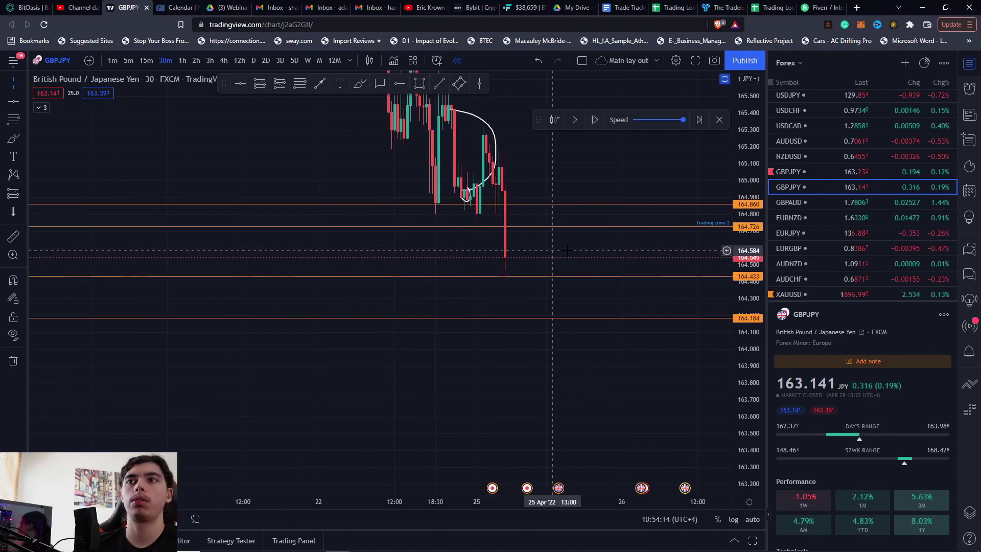
{"action": "scroll", "coordinate": [567, 250], "scroll_direction": "down", "scroll_amount": 3}
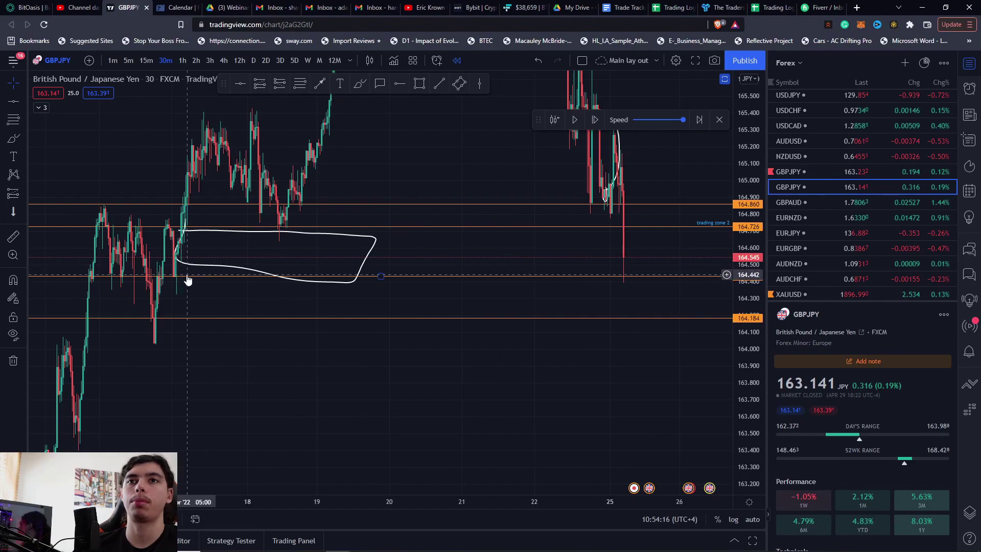
{"action": "scroll", "coordinate": [188, 280], "scroll_direction": "up", "scroll_amount": 2}
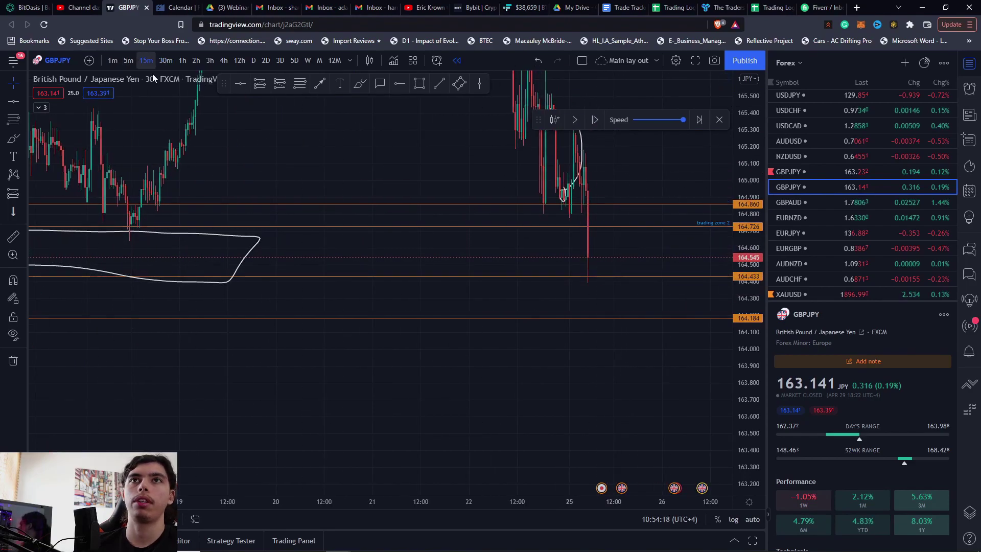
{"action": "scroll", "coordinate": [566, 228], "scroll_direction": "up", "scroll_amount": 3}
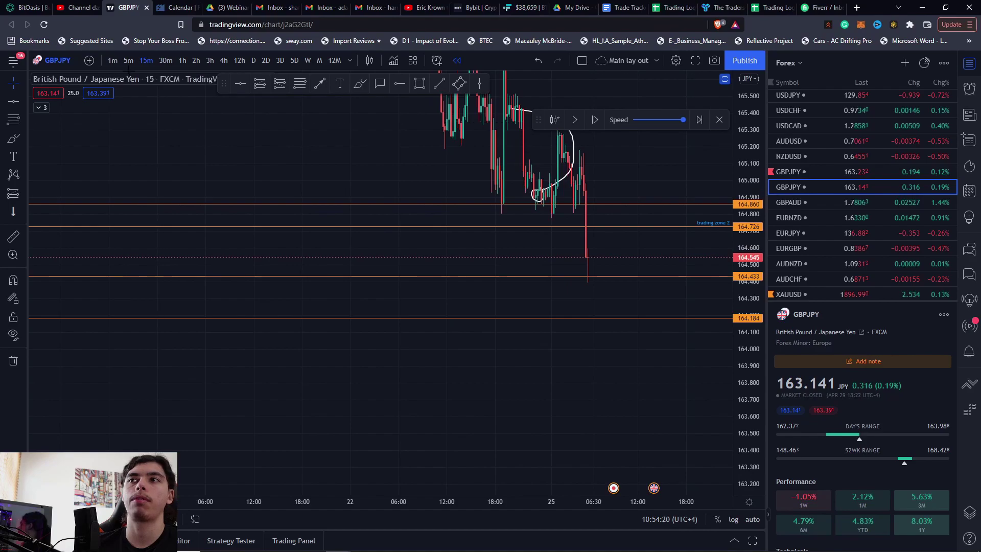
{"action": "left_click", "coordinate": [165, 60]}
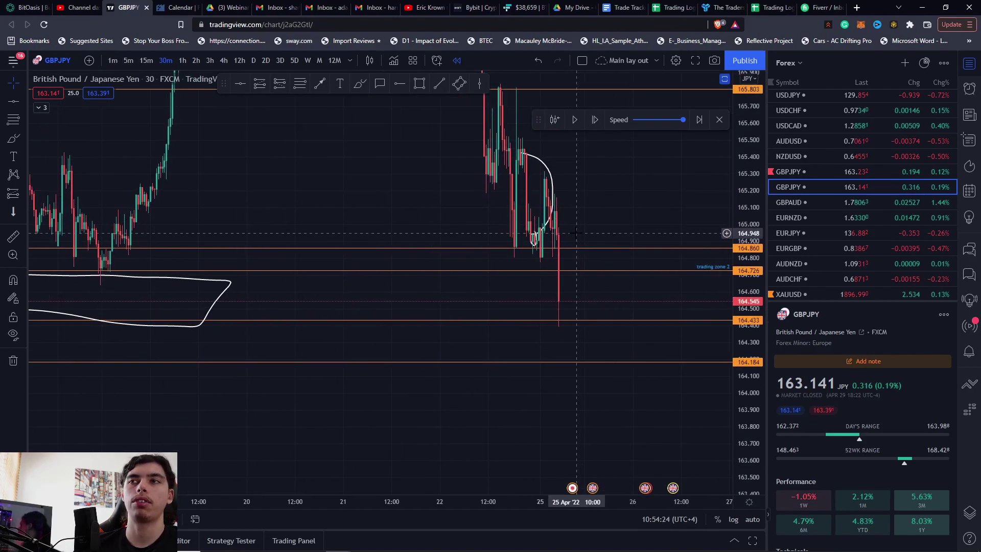
{"action": "scroll", "coordinate": [574, 234], "scroll_direction": "down", "scroll_amount": 2}
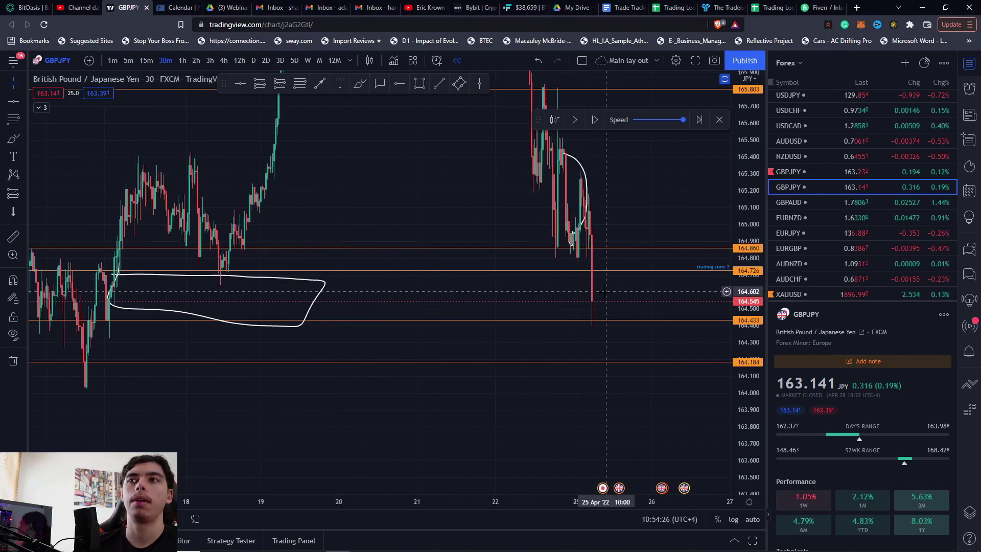
Step: Advance the 30-minute replay through the 25 April candles until price breaks below the 164.184 level
{"action": "left_click", "coordinate": [594, 121]}
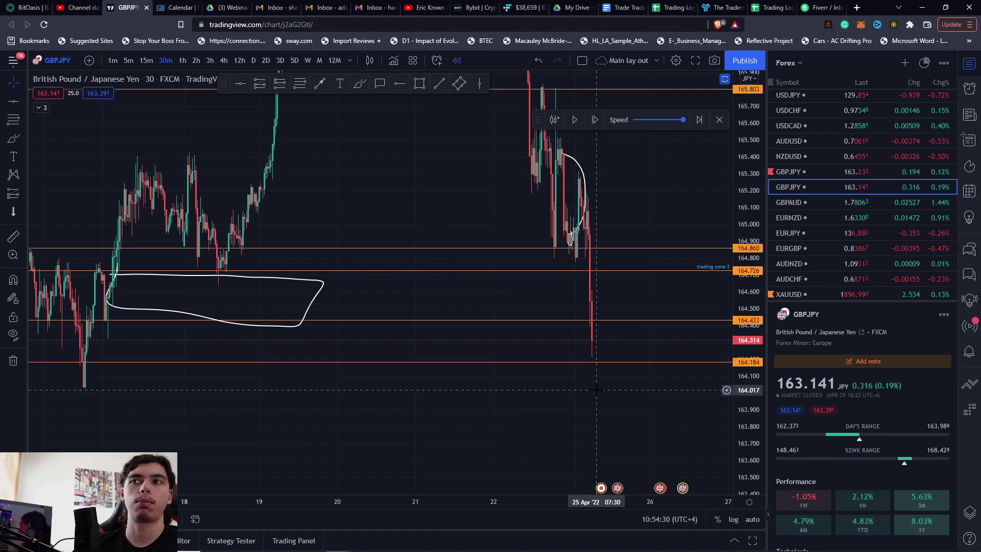
{"action": "left_click", "coordinate": [595, 121]}
{"action": "left_click", "coordinate": [595, 121]}
{"action": "left_click", "coordinate": [595, 120]}
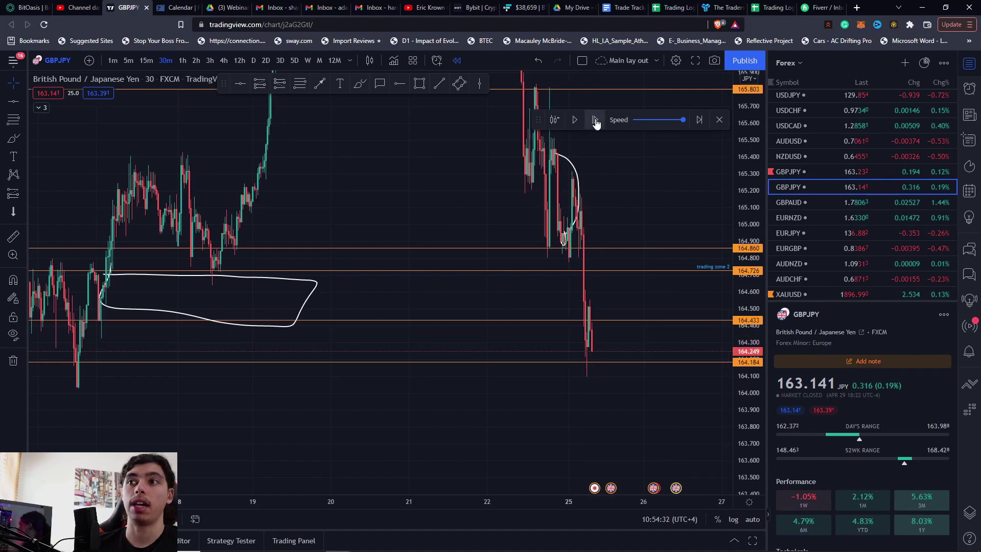
{"action": "left_click", "coordinate": [596, 121]}
{"action": "left_click", "coordinate": [595, 121]}
{"action": "left_click", "coordinate": [596, 121]}
{"action": "left_click", "coordinate": [596, 121]}
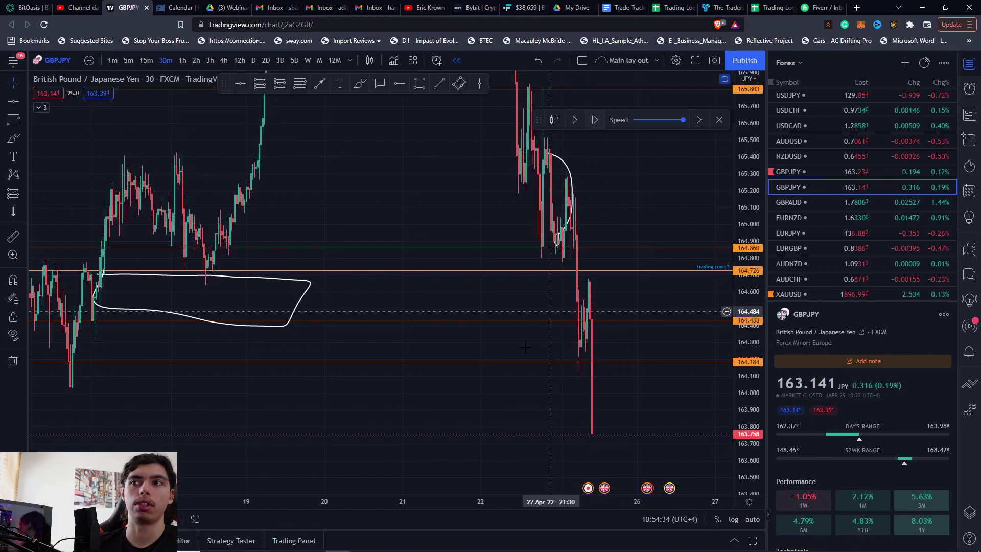
Step: Delete the box-shaped brush stroke under the 18–19 April candles and the curved brush stroke beside the latest drop
{"action": "left_click_drag", "start_coordinate": [149, 377], "coordinate": [235, 346]}
{"action": "left_click_drag", "start_coordinate": [457, 302], "coordinate": [372, 327]}
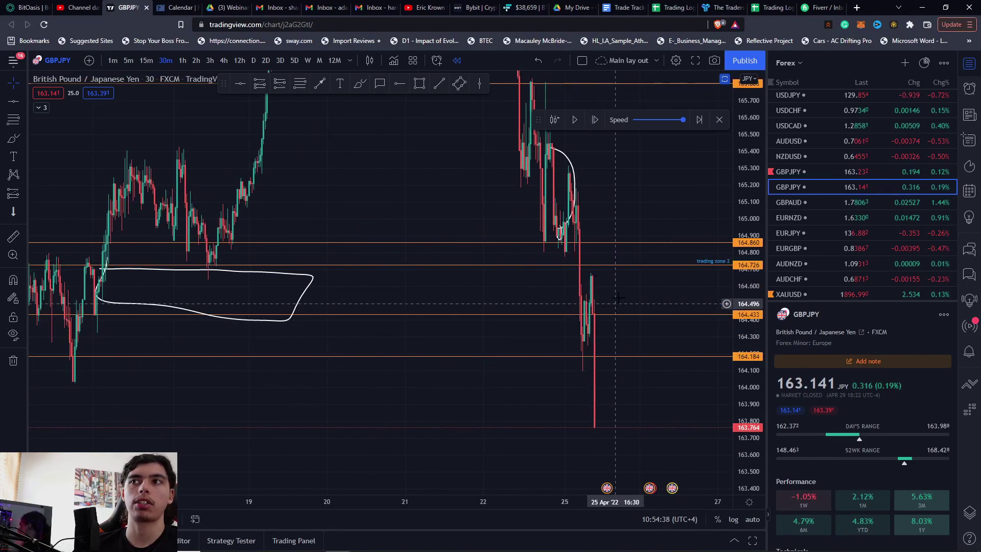
{"action": "left_click_drag", "start_coordinate": [521, 281], "coordinate": [390, 320]}
{"action": "left_click", "coordinate": [176, 319]}
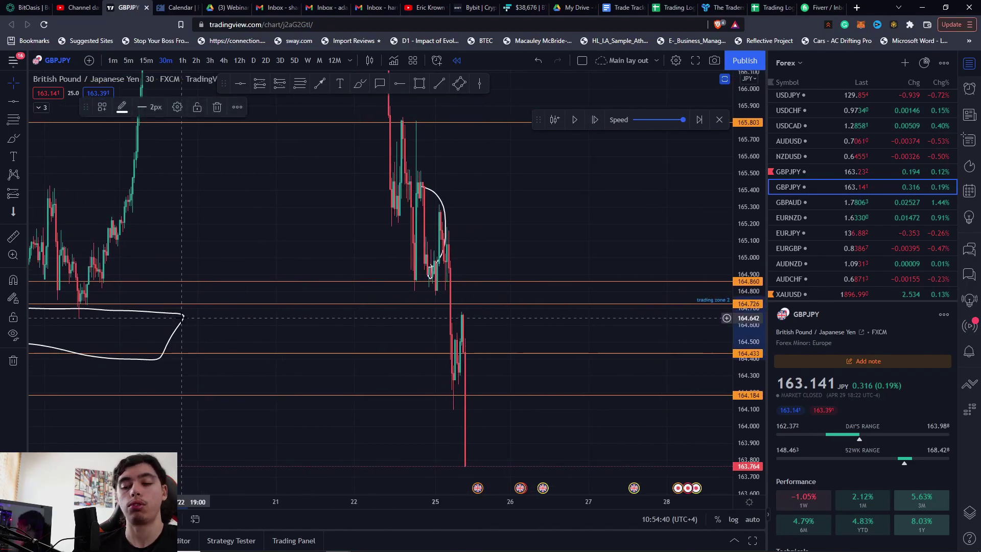
{"action": "key", "text": "Delete"}
{"action": "left_click", "coordinate": [443, 197]}
{"action": "key", "text": "Delete"}
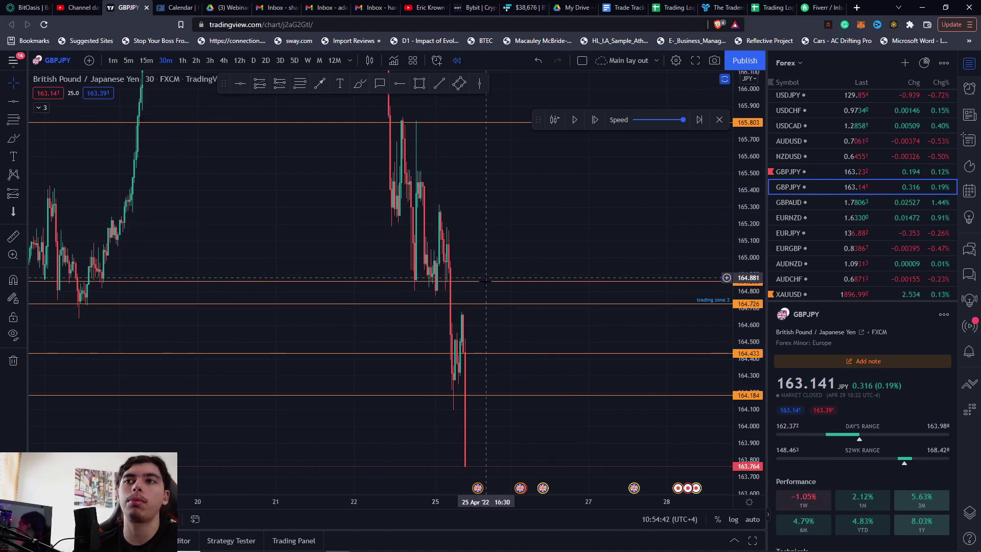
Step: Move the 164.184 horizontal line down to the 14 April swing low at 164.036
{"action": "left_click_drag", "start_coordinate": [460, 309], "coordinate": [466, 296]}
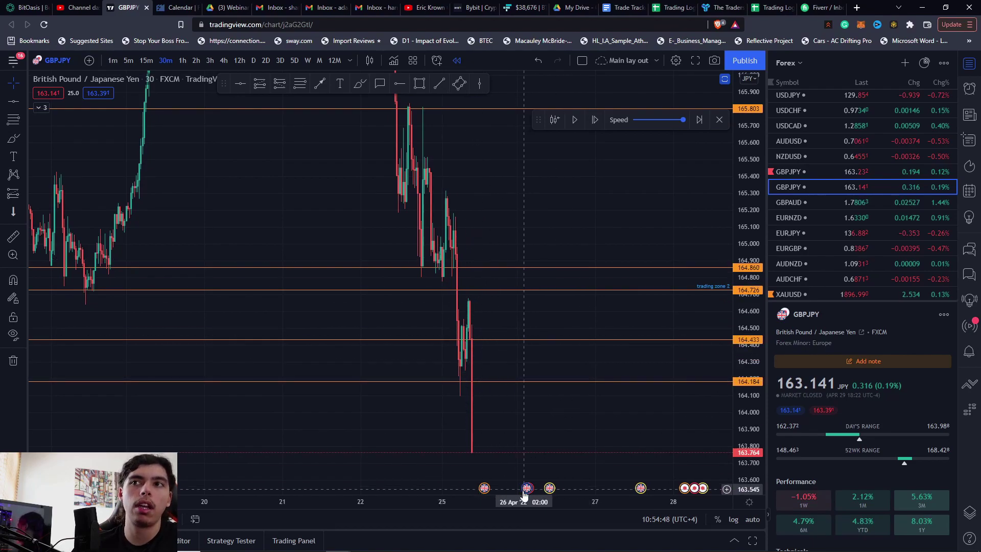
{"action": "left_click_drag", "start_coordinate": [512, 423], "coordinate": [536, 318]}
{"action": "scroll", "coordinate": [434, 317], "scroll_direction": "down", "scroll_amount": 4}
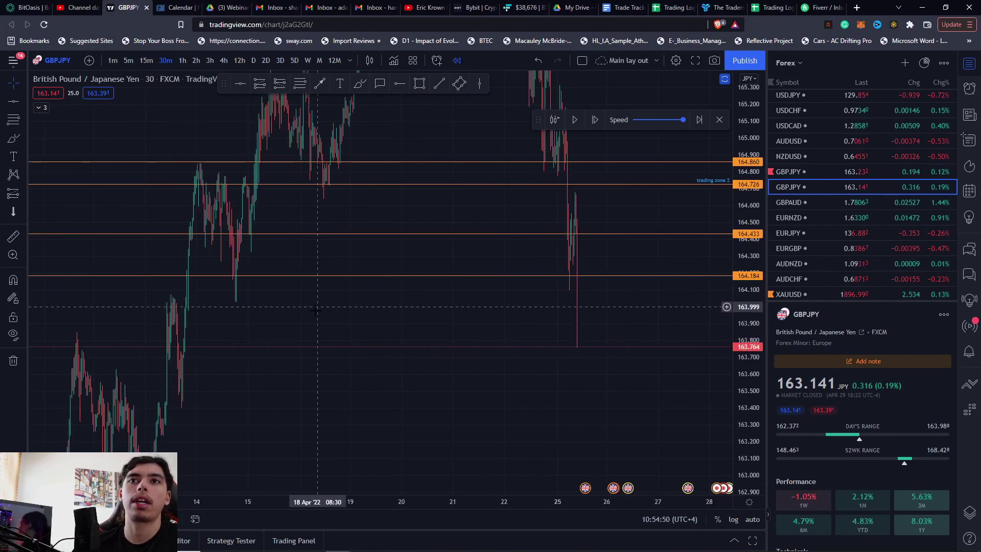
{"action": "scroll", "coordinate": [321, 237], "scroll_direction": "up", "scroll_amount": 3}
{"action": "left_click_drag", "start_coordinate": [330, 246], "coordinate": [330, 267]}
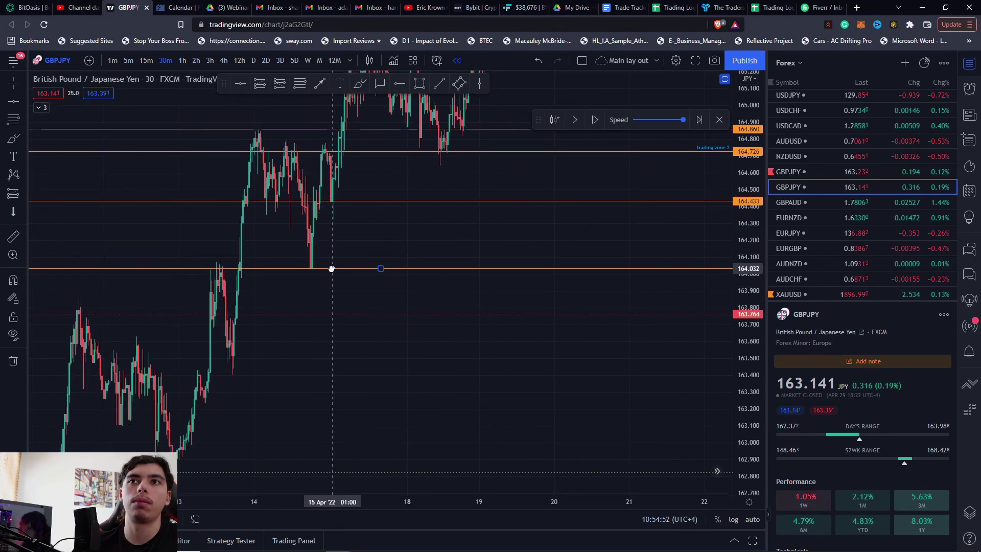
Step: Advance the replay past the 164.036 level to see the continued drop, and exit bar replay mode
{"action": "left_click_drag", "start_coordinate": [279, 357], "coordinate": [249, 324]}
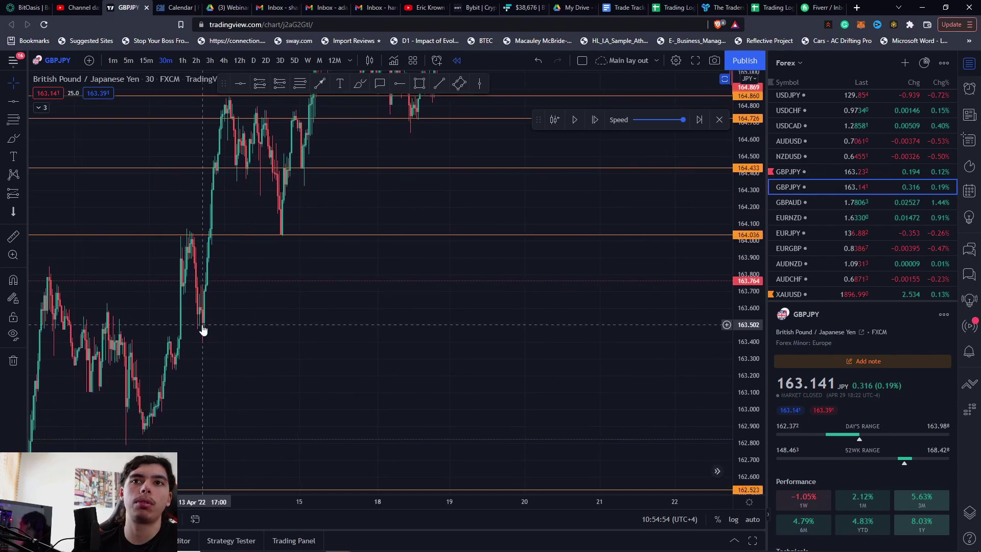
{"action": "left_click", "coordinate": [596, 126]}
{"action": "left_click_drag", "start_coordinate": [577, 325], "coordinate": [210, 324]}
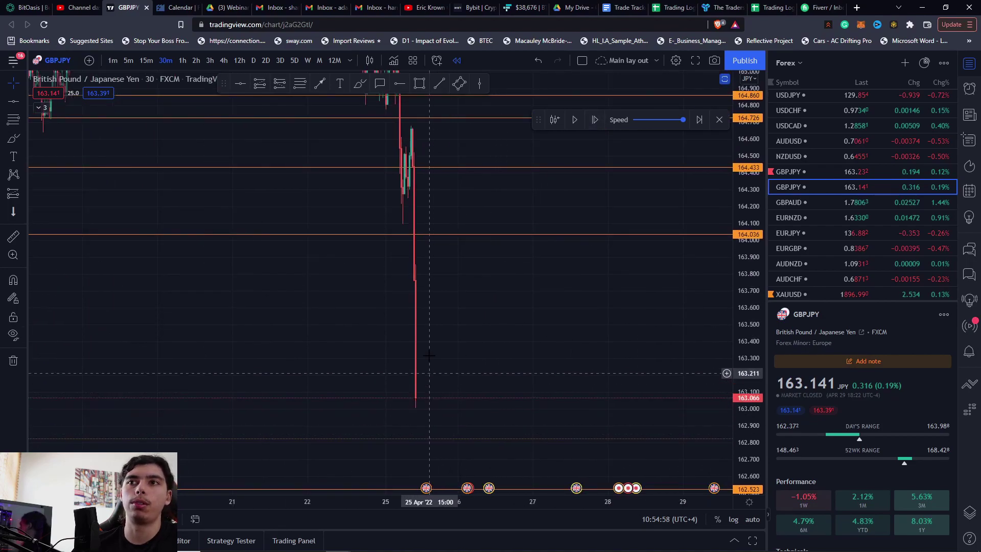
{"action": "left_click", "coordinate": [719, 120]}
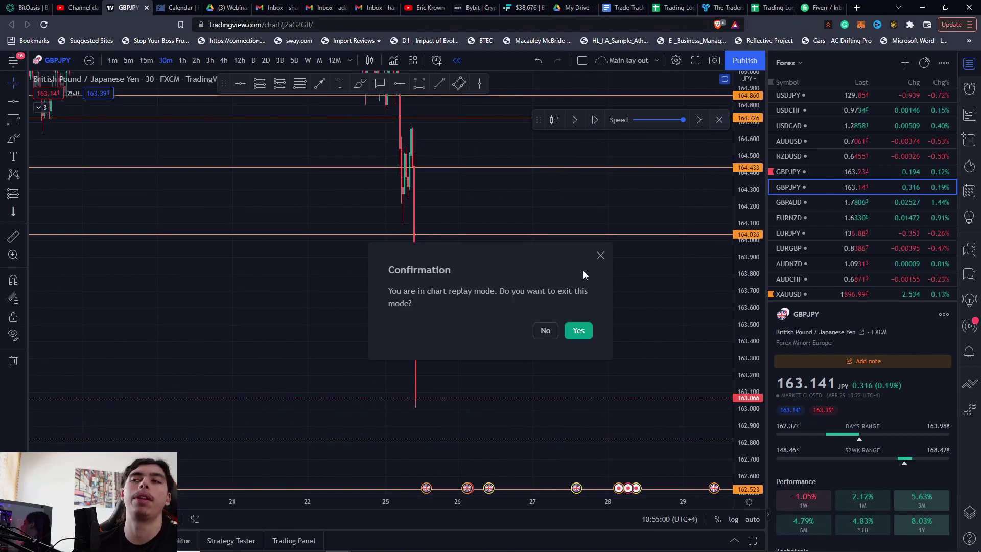
{"action": "left_click", "coordinate": [578, 330]}
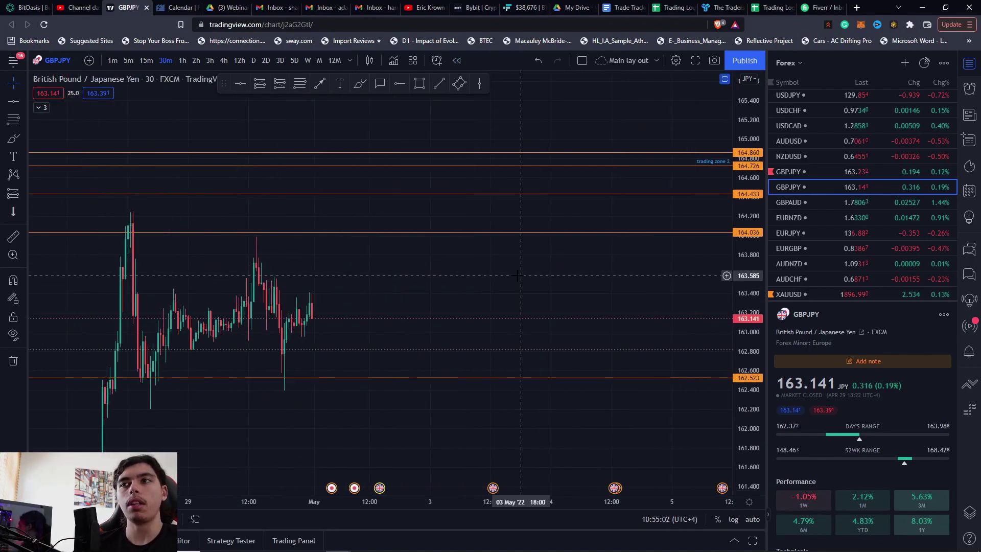
Step: Remove all drawings from the GBPJPY chart
{"action": "scroll", "coordinate": [518, 276], "scroll_direction": "down", "scroll_amount": 5}
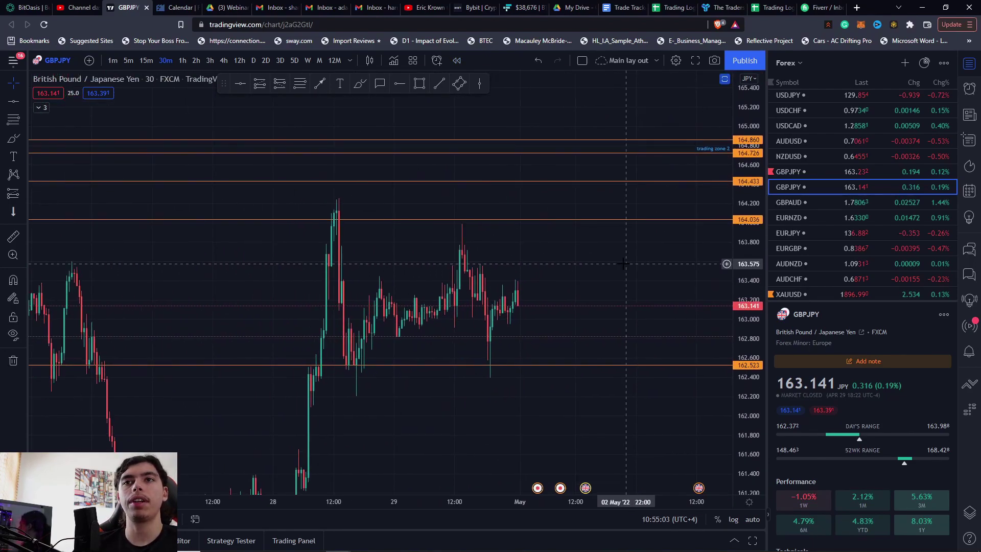
{"action": "right_click", "coordinate": [545, 169]}
{"action": "left_click", "coordinate": [595, 385]}
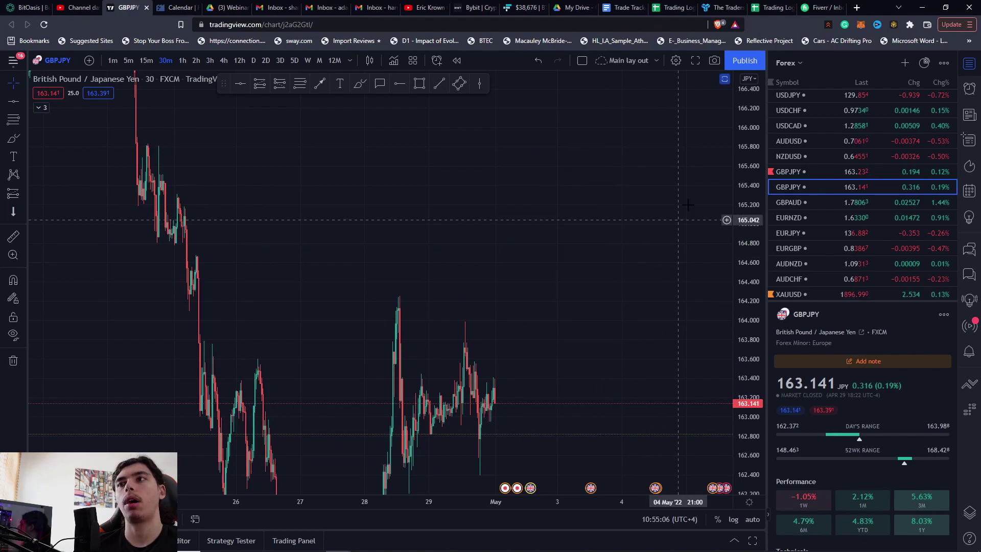
Step: Examine the cleared 30-minute chart's April decline and rebound at a wider scale and up close
{"action": "left_click_drag", "start_coordinate": [749, 154], "coordinate": [749, 230]}
{"action": "left_click_drag", "start_coordinate": [516, 194], "coordinate": [464, 420]}
{"action": "left_click_drag", "start_coordinate": [521, 249], "coordinate": [399, 375]}
{"action": "scroll", "coordinate": [408, 355], "scroll_direction": "down", "scroll_amount": 3}
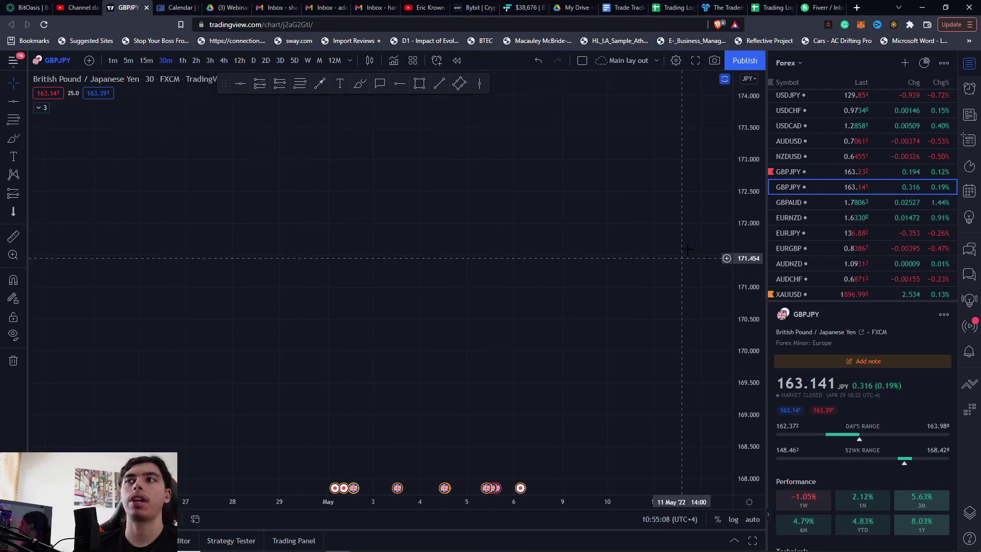
{"action": "scroll", "coordinate": [690, 246], "scroll_direction": "down", "scroll_amount": 3}
{"action": "left_click_drag", "start_coordinate": [748, 113], "coordinate": [567, 226]}
{"action": "left_click_drag", "start_coordinate": [703, 411], "coordinate": [665, 395]}
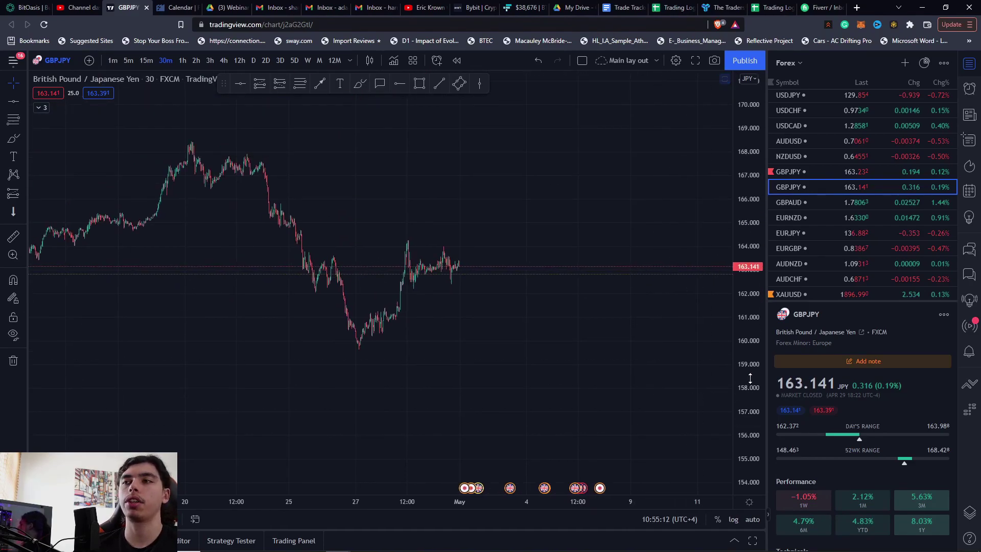
{"action": "left_click_drag", "start_coordinate": [751, 378], "coordinate": [749, 130]}
{"action": "scroll", "coordinate": [577, 225], "scroll_direction": "up", "scroll_amount": 6}
{"action": "left_click_drag", "start_coordinate": [511, 322], "coordinate": [666, 386]}
{"action": "left_click_drag", "start_coordinate": [756, 335], "coordinate": [752, 200]}
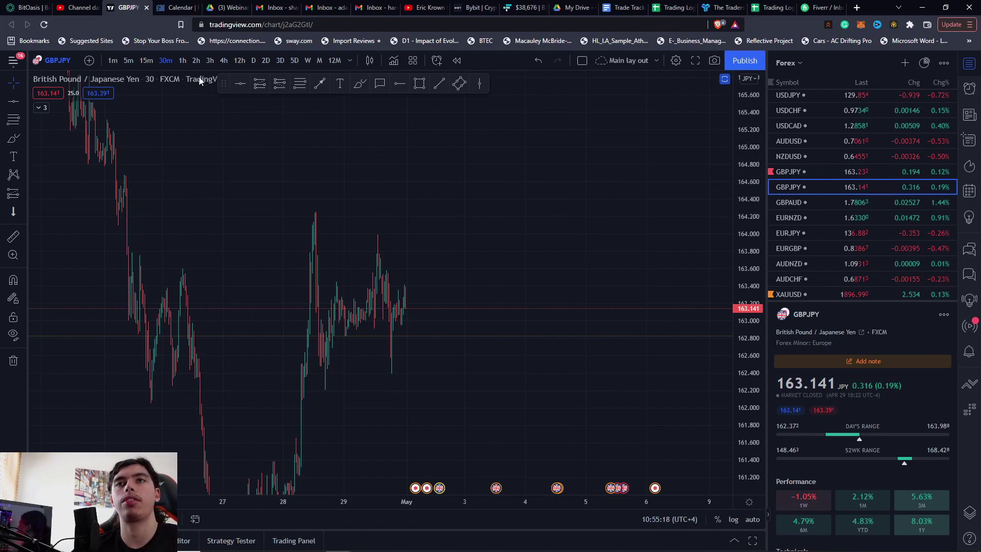
Step: Switch GBPJPY to the 1-hour timeframe and bring the mid-April rally into view
{"action": "left_click", "coordinate": [186, 59]}
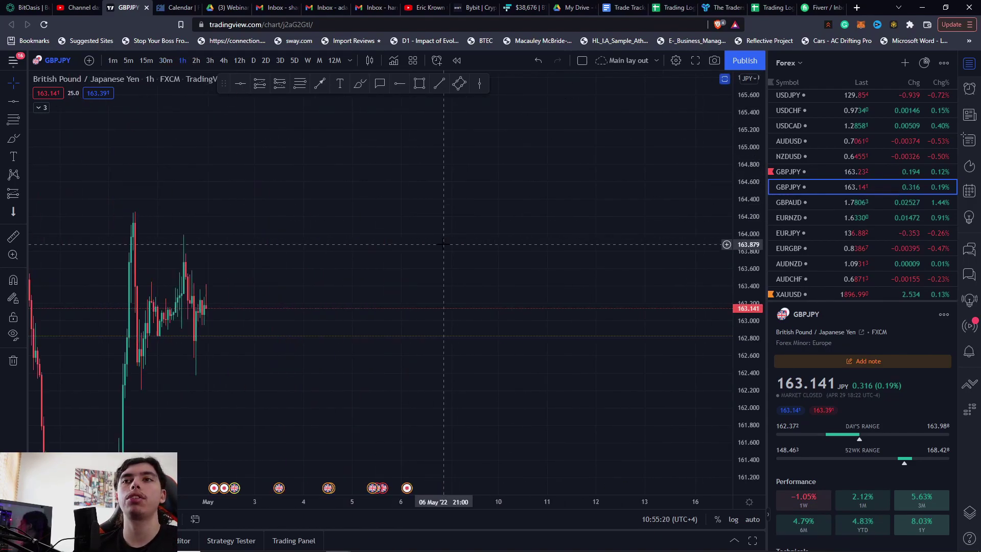
{"action": "left_click_drag", "start_coordinate": [591, 278], "coordinate": [598, 281]}
{"action": "scroll", "coordinate": [512, 295], "scroll_direction": "up", "scroll_amount": 4}
{"action": "left_click_drag", "start_coordinate": [415, 287], "coordinate": [596, 254]}
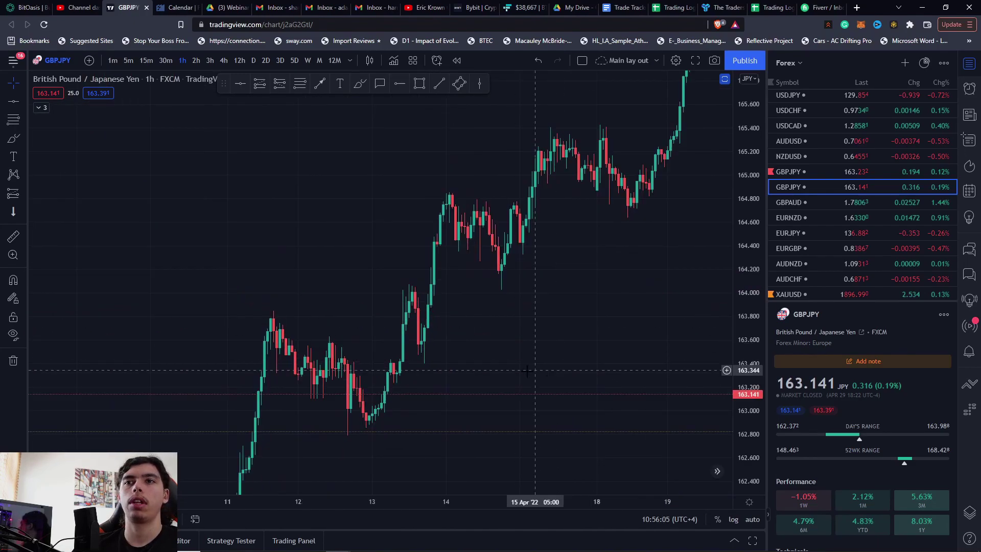
Step: Place a horizontal line at 164.837 on the 14 April swing high of the 1-hour chart
{"action": "scroll", "coordinate": [535, 370], "scroll_direction": "left", "scroll_amount": 2}
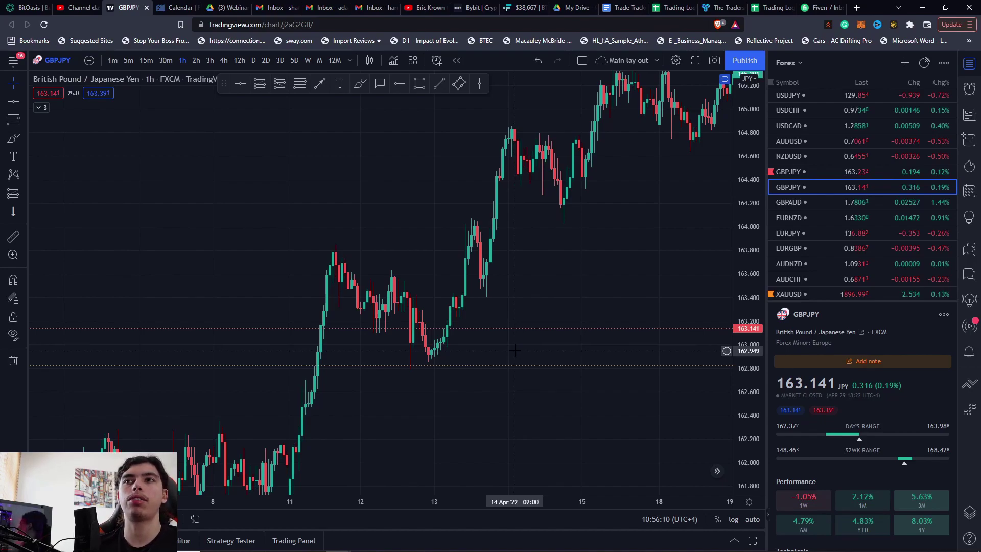
{"action": "scroll", "coordinate": [515, 351], "scroll_direction": "up", "scroll_amount": 1}
{"action": "left_click_drag", "start_coordinate": [526, 266], "coordinate": [415, 384]}
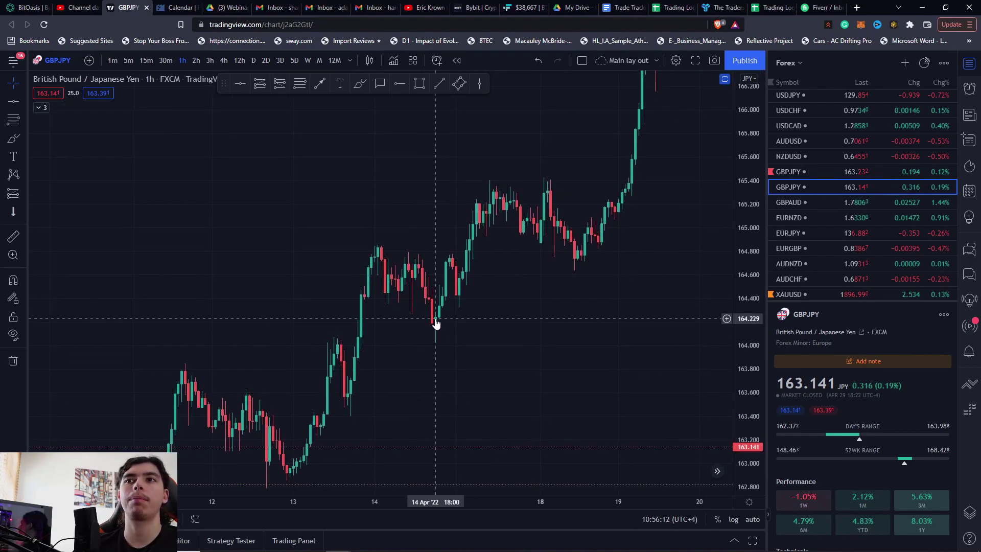
{"action": "scroll", "coordinate": [421, 315], "scroll_direction": "up", "scroll_amount": 3}
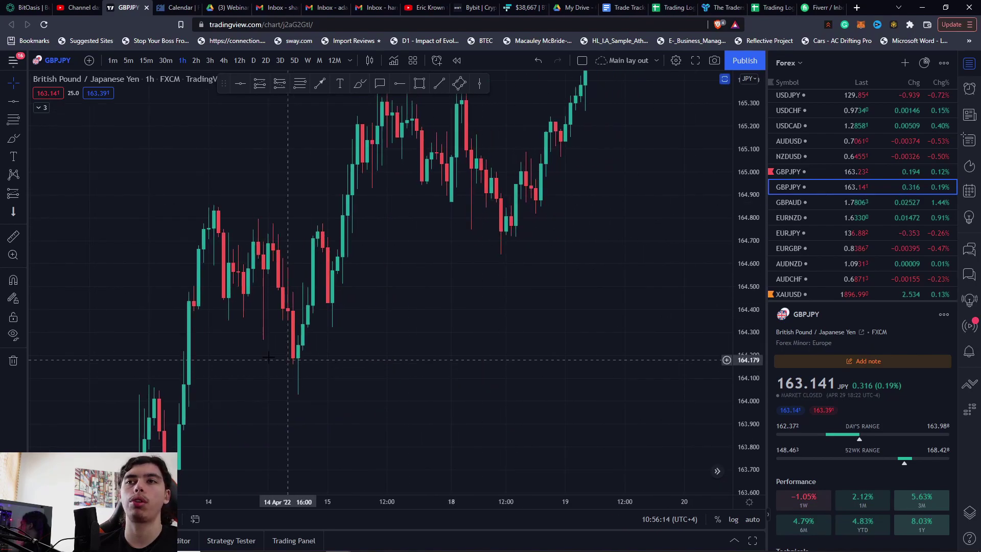
{"action": "left_click_drag", "start_coordinate": [416, 315], "coordinate": [494, 396]}
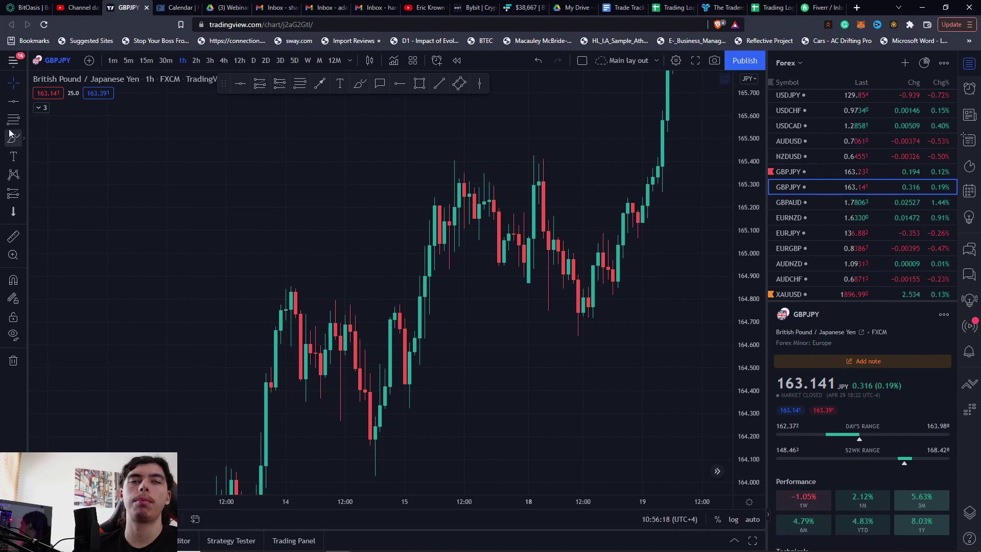
{"action": "left_click", "coordinate": [276, 291]}
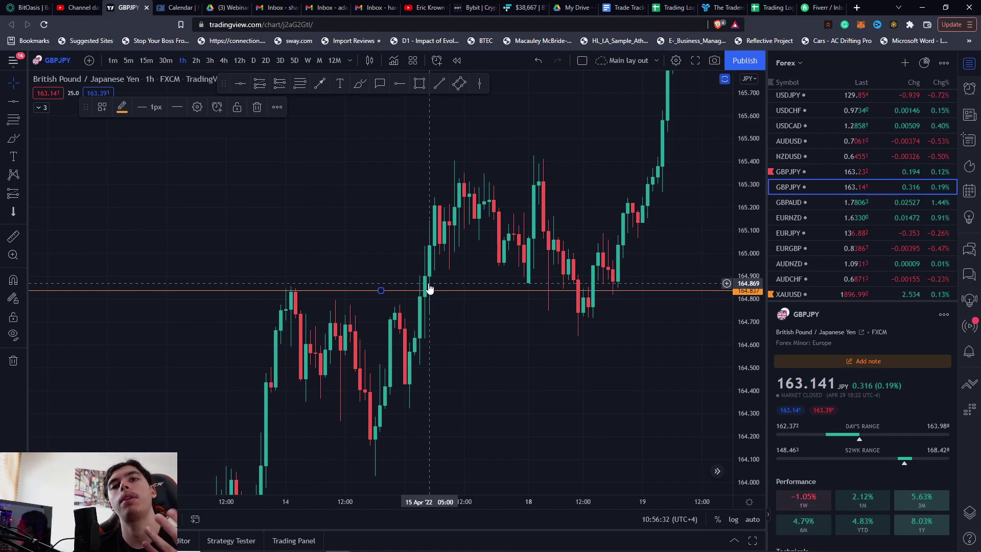
{"action": "left_click_drag", "start_coordinate": [475, 365], "coordinate": [489, 323]}
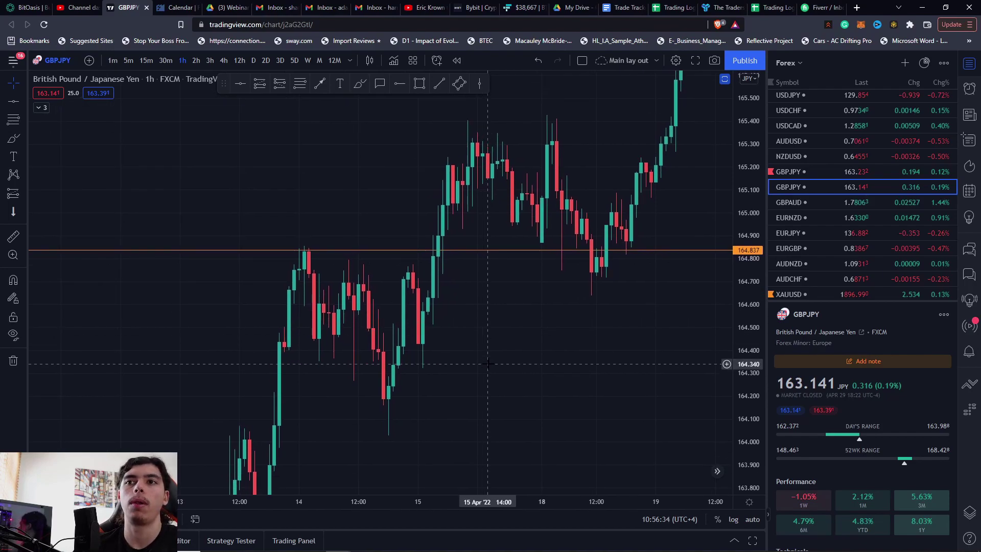
{"action": "left_click_drag", "start_coordinate": [489, 364], "coordinate": [477, 361]}
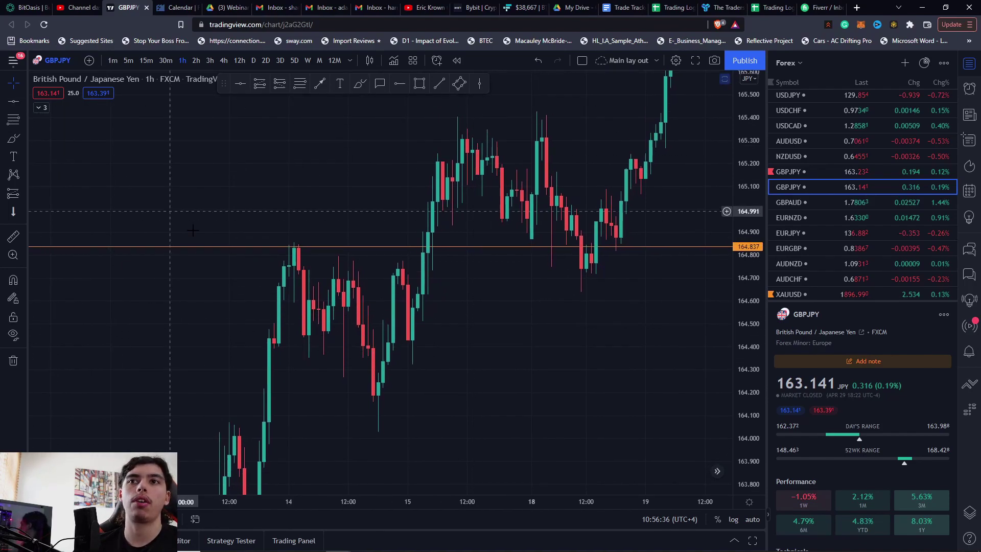
Step: Place a long position at the 14 April pullback low with entry 164.291, stop 164.021 and target 164.842
{"action": "left_click_drag", "start_coordinate": [242, 387], "coordinate": [234, 313]}
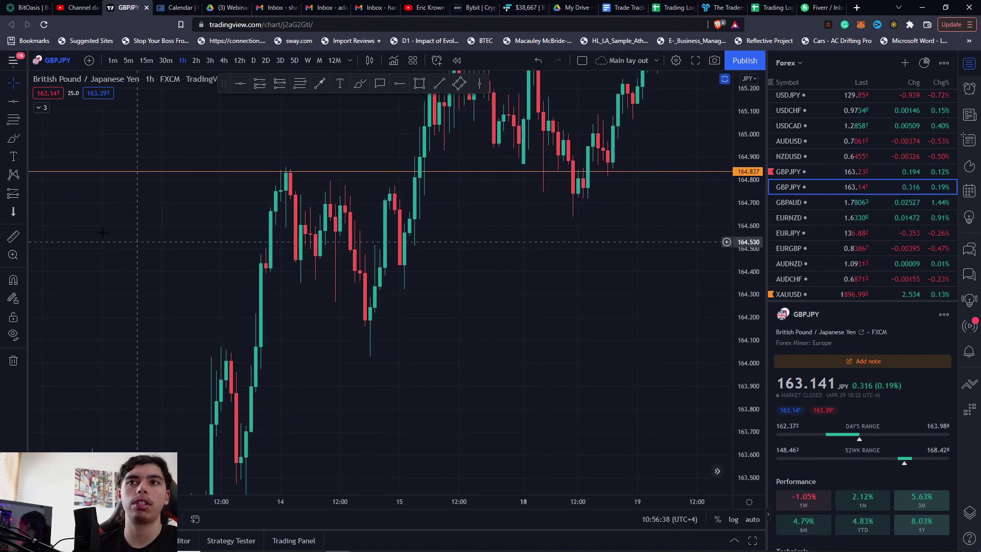
{"action": "left_click", "coordinate": [22, 193]}
{"action": "left_click", "coordinate": [47, 197]}
{"action": "left_click", "coordinate": [374, 294]}
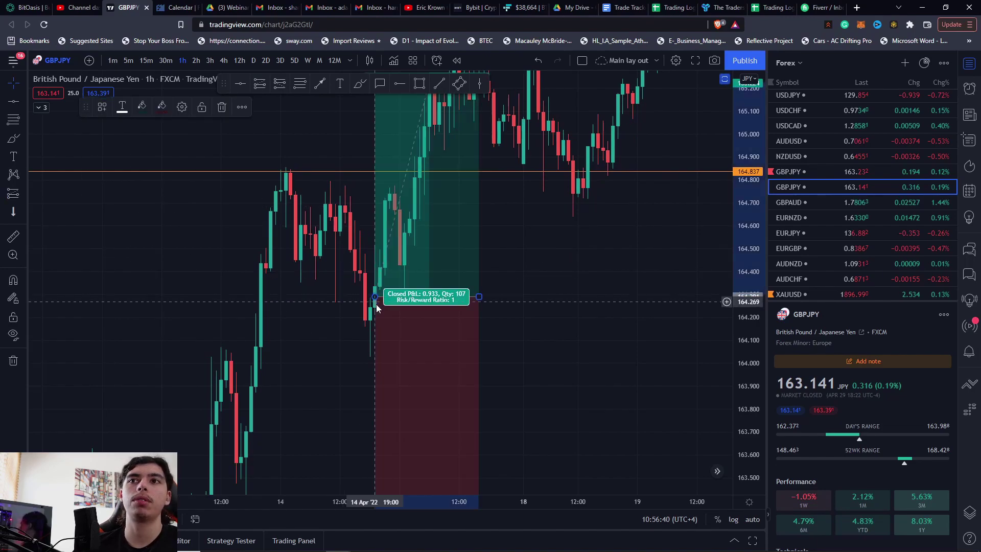
{"action": "left_click_drag", "start_coordinate": [342, 392], "coordinate": [335, 327]}
{"action": "left_click_drag", "start_coordinate": [364, 439], "coordinate": [361, 288]}
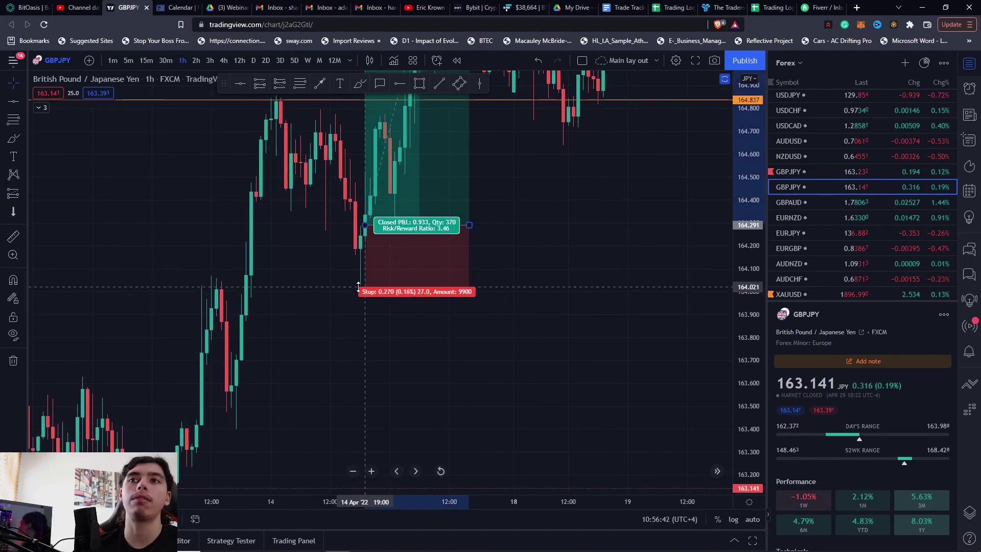
{"action": "left_click_drag", "start_coordinate": [358, 154], "coordinate": [373, 233]}
{"action": "left_click", "coordinate": [524, 342]}
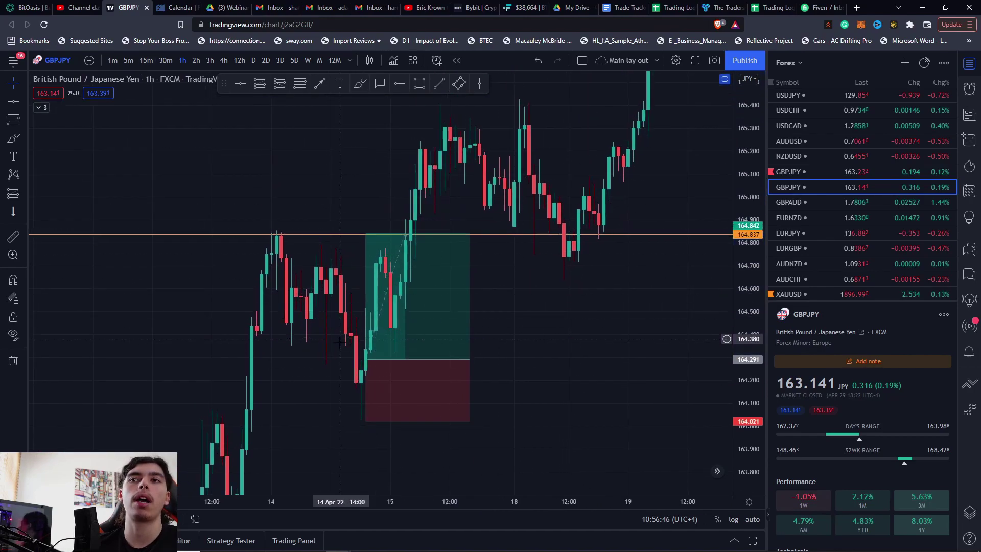
{"action": "left_click_drag", "start_coordinate": [588, 341], "coordinate": [589, 339]}
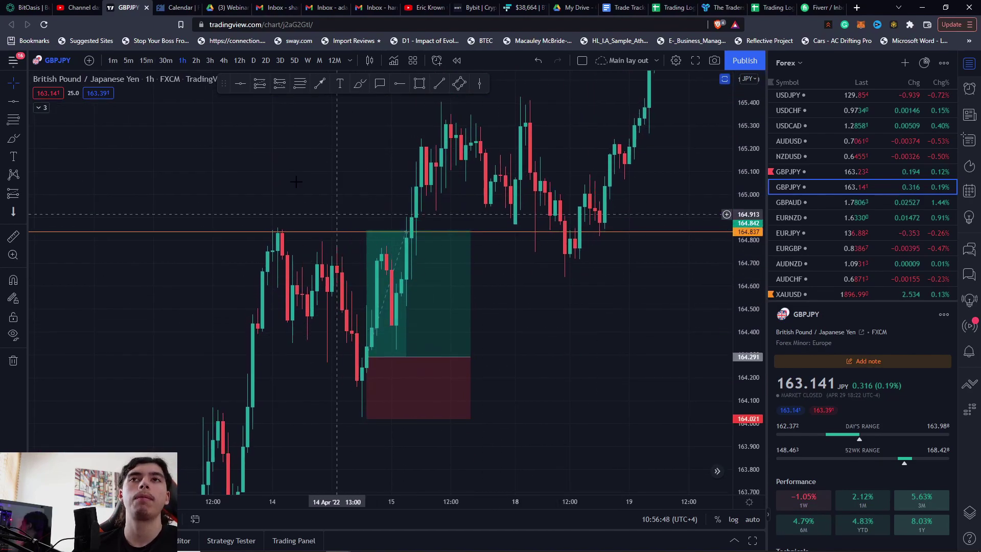
Step: Switch GBPJPY to the 5-minute timeframe and bring the 14 April long position into close view
{"action": "left_click", "coordinate": [127, 61]}
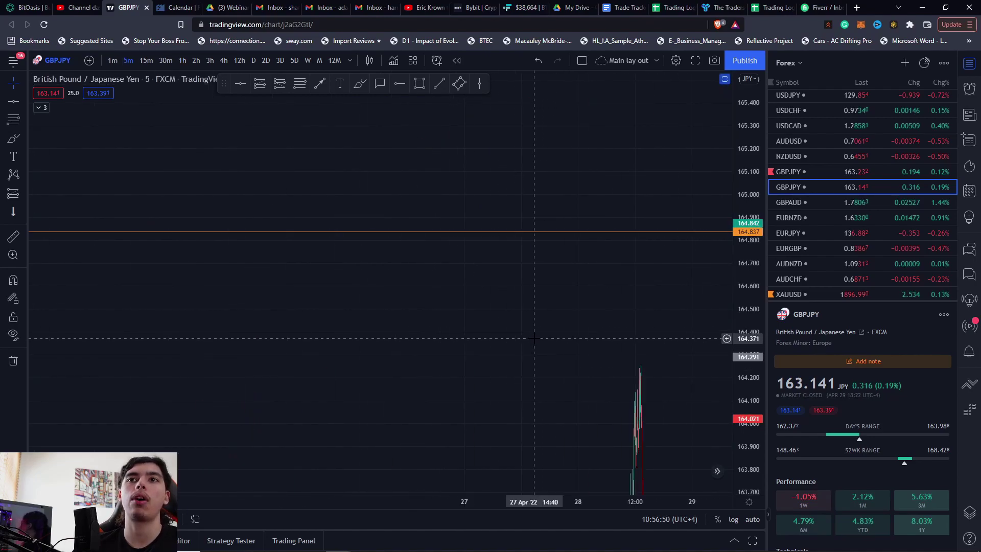
{"action": "left_click_drag", "start_coordinate": [740, 142], "coordinate": [740, 494]}
{"action": "scroll", "coordinate": [409, 361], "scroll_direction": "down", "scroll_amount": 5}
{"action": "left_click_drag", "start_coordinate": [276, 321], "coordinate": [710, 350]}
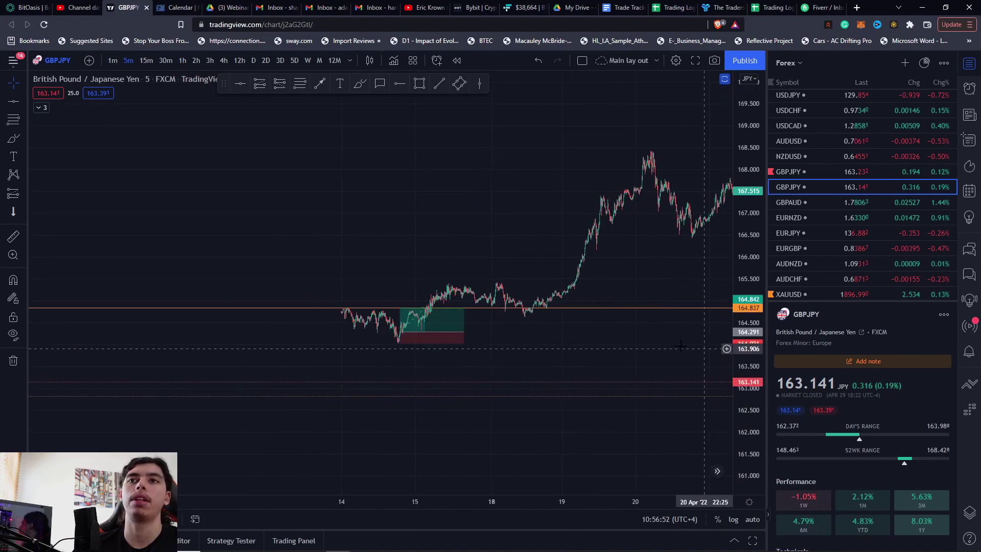
{"action": "left_click_drag", "start_coordinate": [430, 383], "coordinate": [548, 369]}
{"action": "left_click_drag", "start_coordinate": [744, 467], "coordinate": [744, 105]}
{"action": "scroll", "coordinate": [581, 386], "scroll_direction": "up", "scroll_amount": 10}
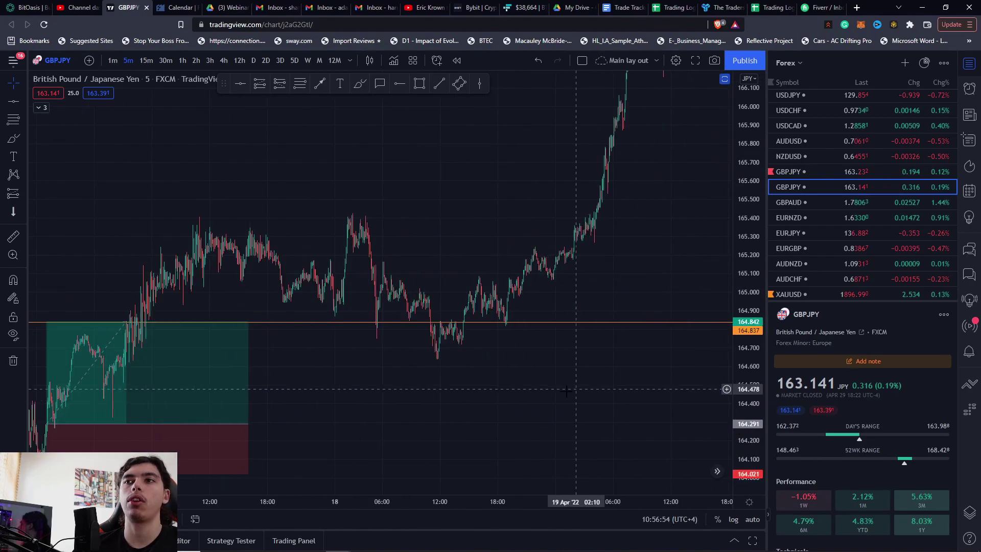
{"action": "left_click_drag", "start_coordinate": [446, 415], "coordinate": [763, 302]}
{"action": "scroll", "coordinate": [520, 305], "scroll_direction": "up", "scroll_amount": 5}
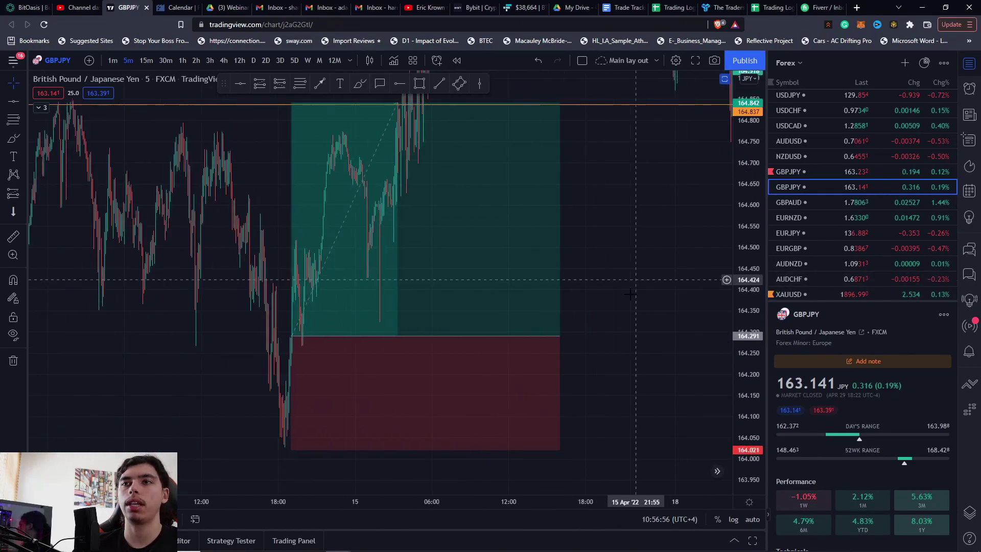
{"action": "left_click_drag", "start_coordinate": [520, 305], "coordinate": [791, 268]}
{"action": "left_click_drag", "start_coordinate": [215, 429], "coordinate": [370, 367]}
Step: Lower the long position's entry to 164.154 and align its start with the candle just after the 14 April low
{"action": "left_click", "coordinate": [382, 224]}
{"action": "left_click_drag", "start_coordinate": [382, 223], "coordinate": [379, 282]}
{"action": "left_click_drag", "start_coordinate": [438, 387], "coordinate": [394, 383]}
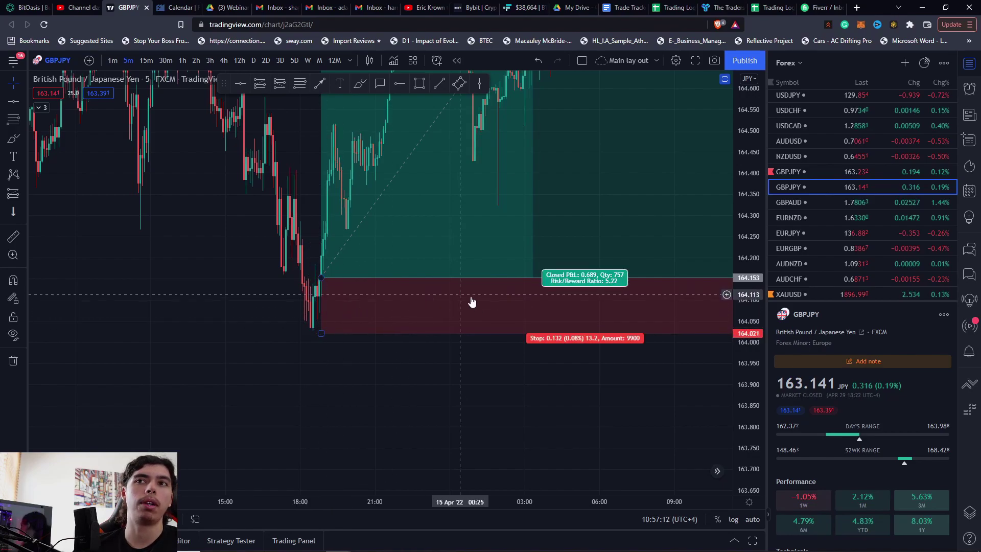
{"action": "left_click_drag", "start_coordinate": [536, 369], "coordinate": [524, 396]}
{"action": "left_click_drag", "start_coordinate": [743, 387], "coordinate": [743, 307]}
{"action": "scroll", "coordinate": [279, 339], "scroll_direction": "up", "scroll_amount": 2}
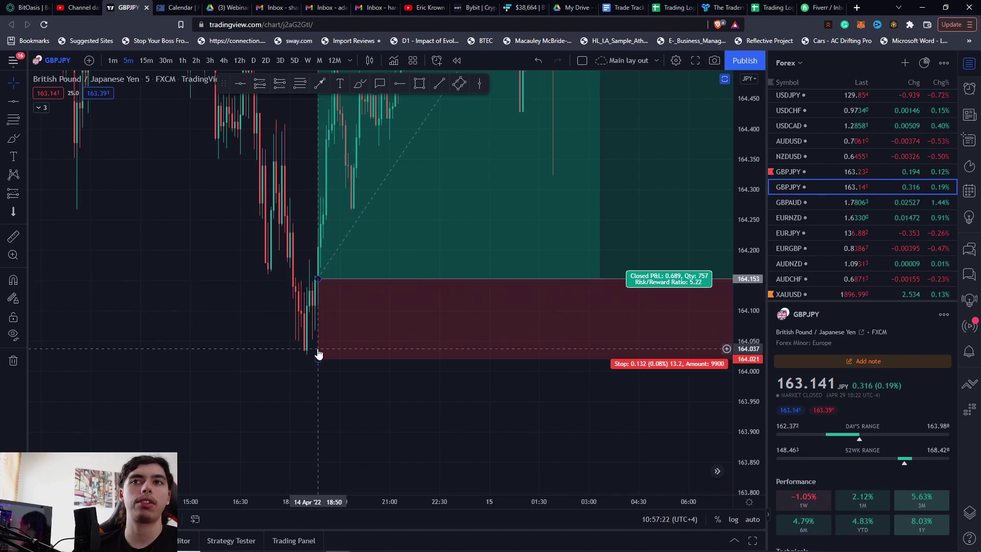
{"action": "left_click_drag", "start_coordinate": [318, 279], "coordinate": [315, 279]}
Step: Examine the 5-minute price action around the long position, from the first 14 April high through the decline and rebound
{"action": "left_click_drag", "start_coordinate": [256, 299], "coordinate": [238, 409]}
{"action": "scroll", "coordinate": [562, 302], "scroll_direction": "down", "scroll_amount": 5}
{"action": "left_click_drag", "start_coordinate": [743, 176], "coordinate": [741, 462]}
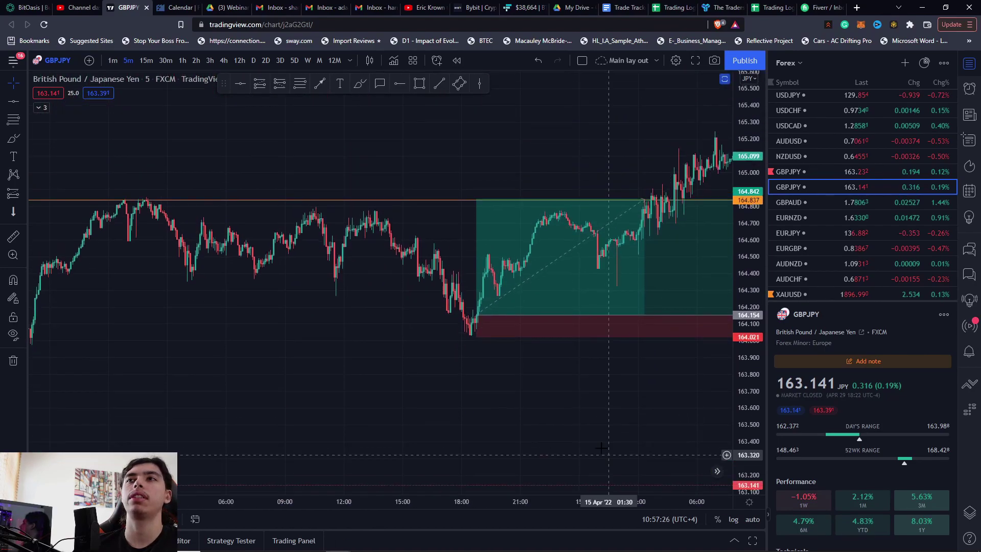
{"action": "scroll", "coordinate": [391, 353], "scroll_direction": "down", "scroll_amount": 3}
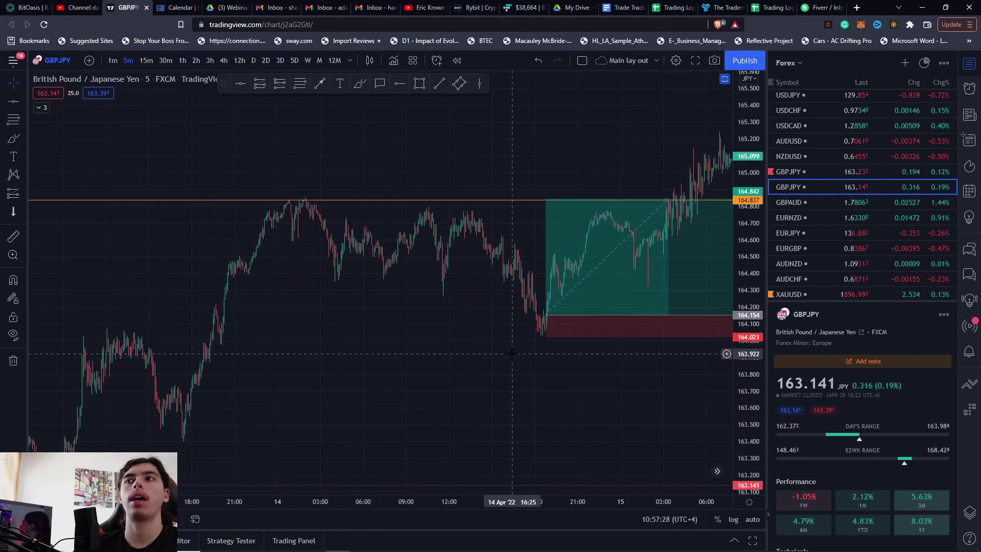
{"action": "left_click_drag", "start_coordinate": [516, 328], "coordinate": [388, 362]}
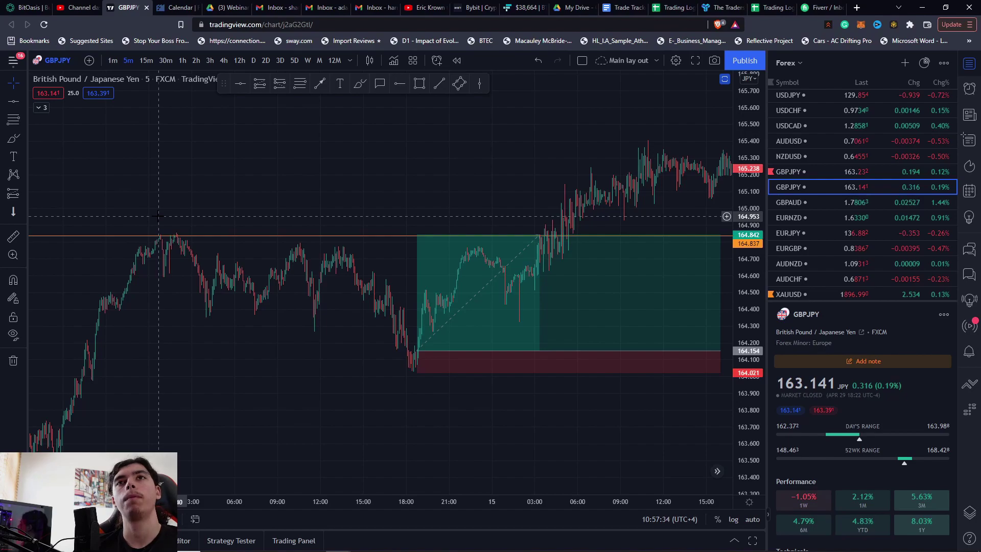
{"action": "left_click_drag", "start_coordinate": [383, 210], "coordinate": [353, 217]}
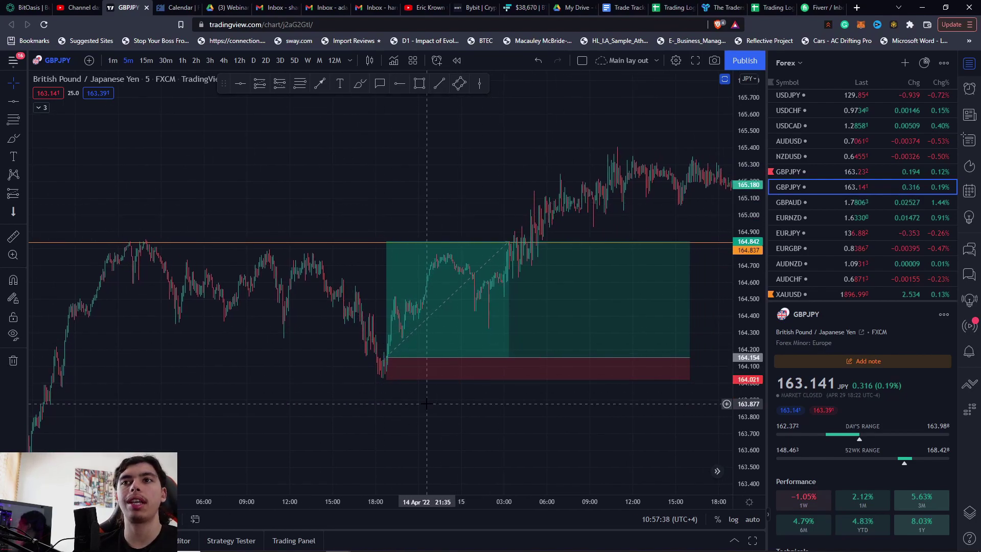
{"action": "left_click_drag", "start_coordinate": [425, 403], "coordinate": [425, 395]}
{"action": "scroll", "coordinate": [230, 356], "scroll_direction": "up", "scroll_amount": 3}
{"action": "left_click_drag", "start_coordinate": [203, 366], "coordinate": [450, 385]}
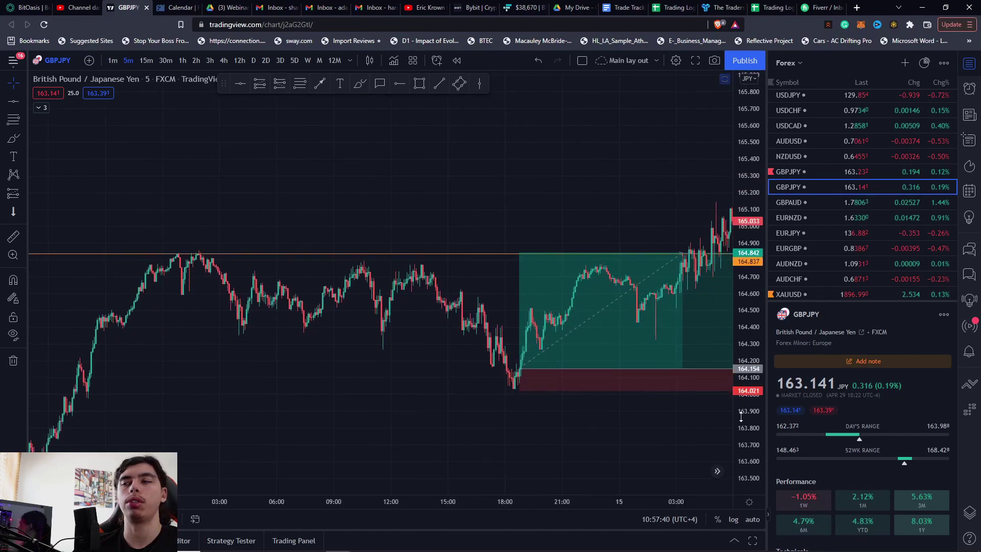
{"action": "left_click_drag", "start_coordinate": [741, 415], "coordinate": [741, 149]}
{"action": "scroll", "coordinate": [335, 286], "scroll_direction": "up", "scroll_amount": 4}
{"action": "left_click_drag", "start_coordinate": [327, 287], "coordinate": [427, 241]}
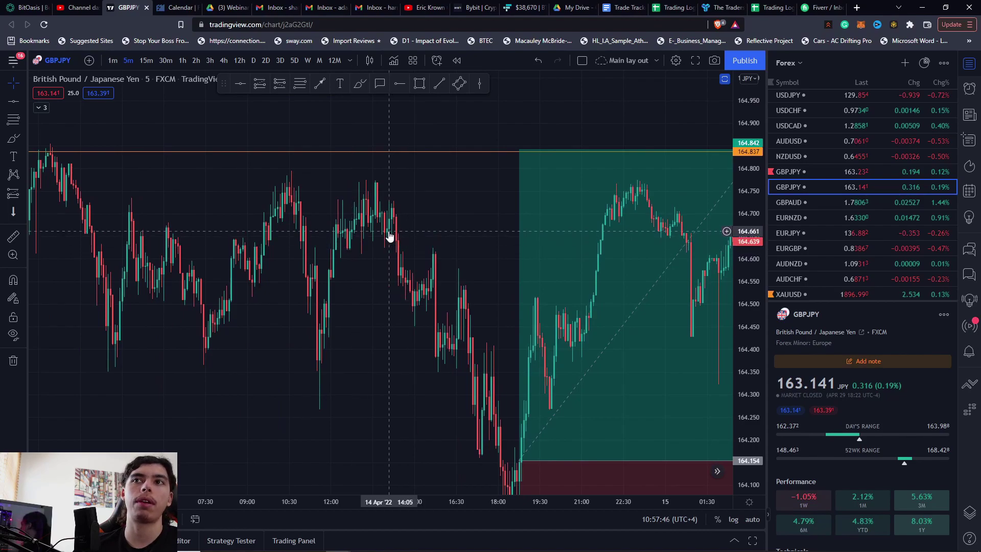
{"action": "scroll", "coordinate": [450, 222], "scroll_direction": "down", "scroll_amount": 3}
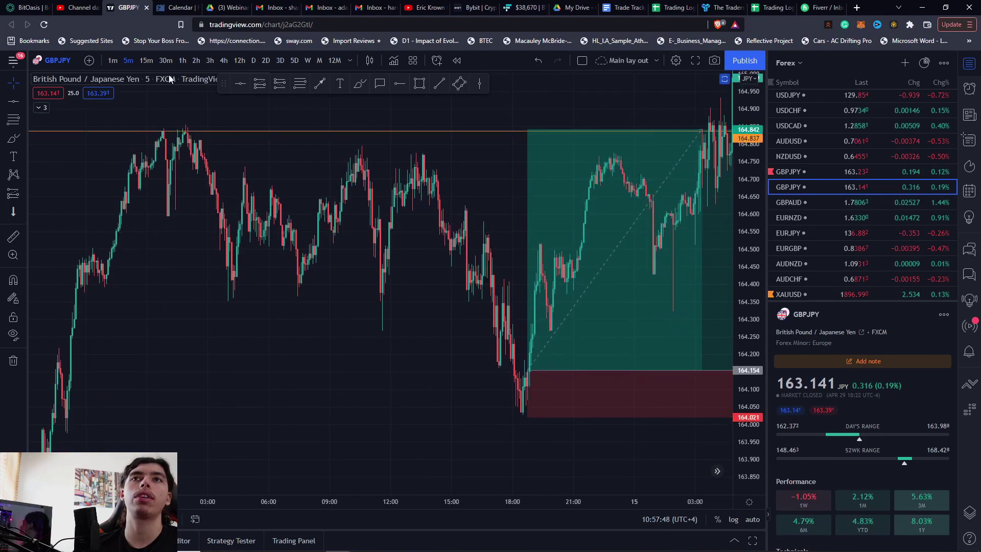
Step: Switch GBPJPY to the 15-minute timeframe and bring the 14 April long position back into view
{"action": "left_click", "coordinate": [146, 60]}
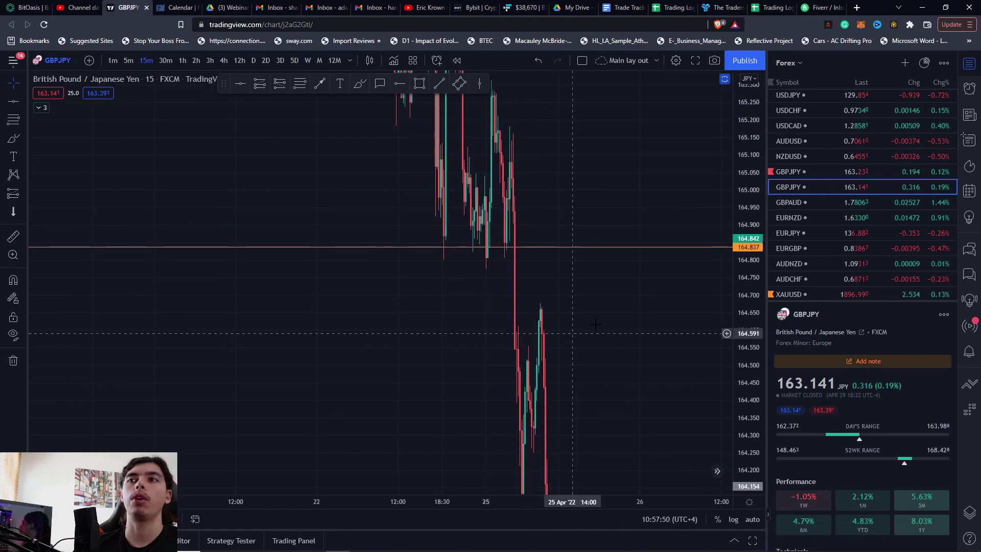
{"action": "left_click_drag", "start_coordinate": [747, 217], "coordinate": [747, 475]}
{"action": "left_click_drag", "start_coordinate": [251, 373], "coordinate": [708, 385]}
{"action": "left_click_drag", "start_coordinate": [750, 445], "coordinate": [746, 246]}
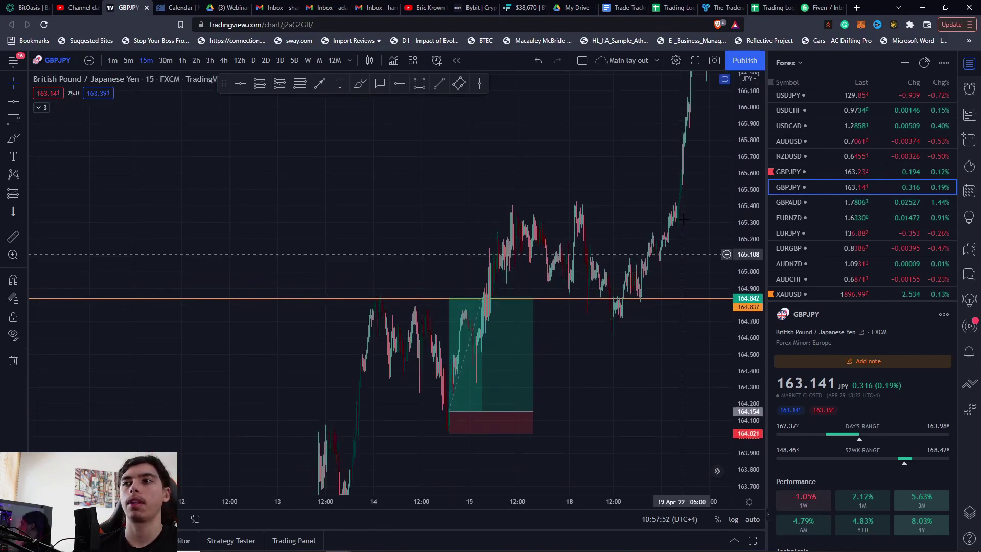
{"action": "scroll", "coordinate": [418, 427], "scroll_direction": "up", "scroll_amount": 6}
{"action": "left_click_drag", "start_coordinate": [419, 428], "coordinate": [637, 392]}
{"action": "scroll", "coordinate": [678, 311], "scroll_direction": "up", "scroll_amount": 3}
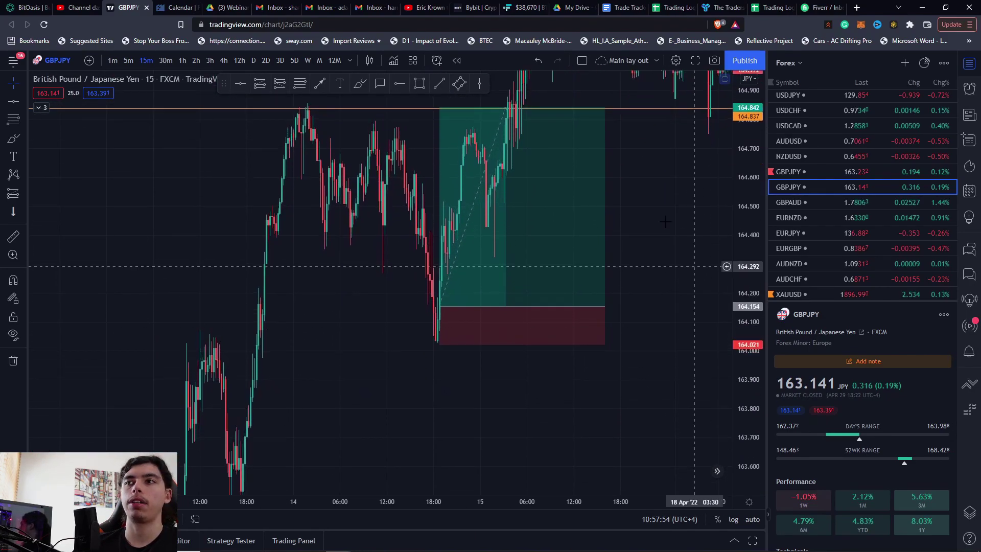
Step: Place a horizontal line at 164.023 across the 13 April highs and the 14 April pullback low
{"action": "left_click_drag", "start_coordinate": [375, 420], "coordinate": [570, 412]}
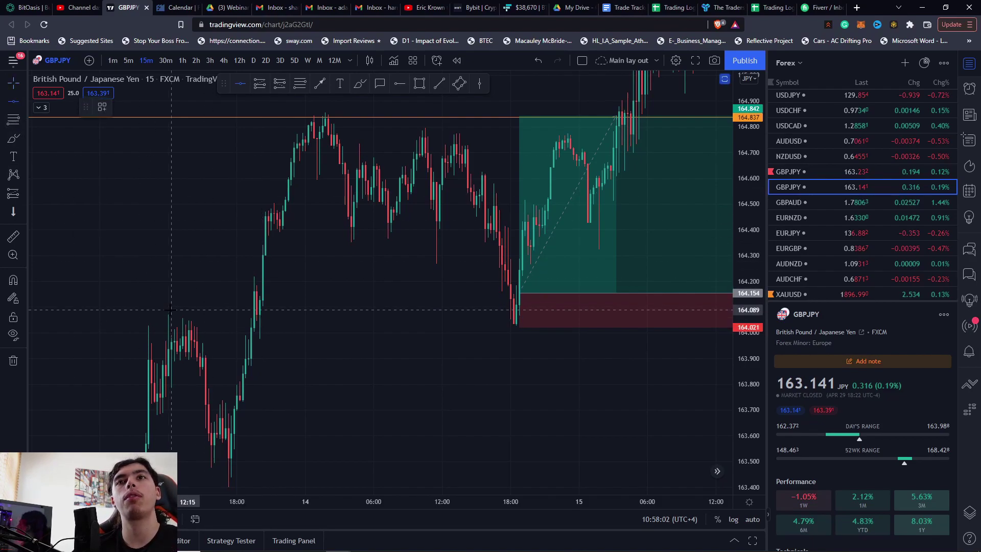
{"action": "left_click", "coordinate": [177, 327]}
{"action": "left_click", "coordinate": [177, 334]}
{"action": "left_click_drag", "start_coordinate": [370, 367], "coordinate": [364, 364]}
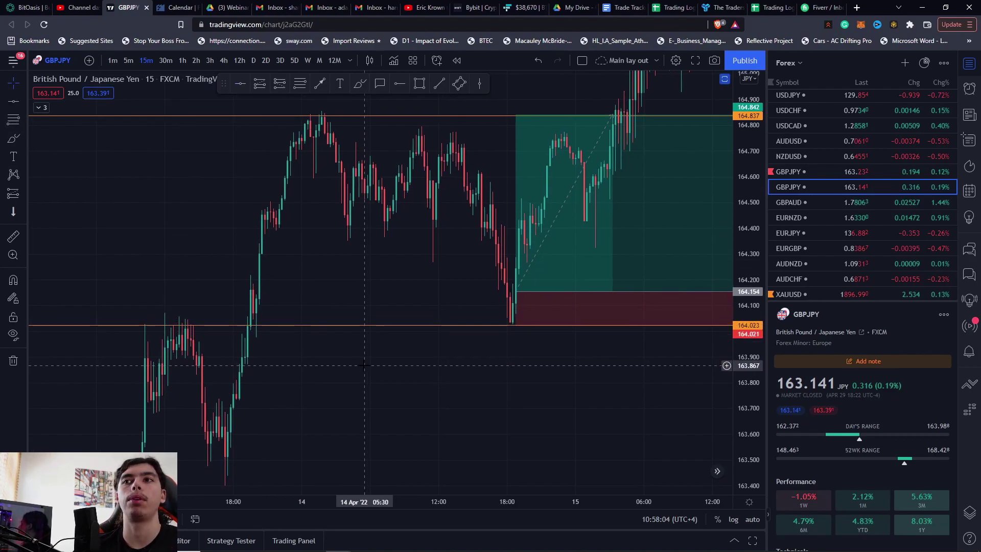
Step: Lower the long position's entry to 164.137, just above the 14 April low
{"action": "left_click_drag", "start_coordinate": [371, 301], "coordinate": [387, 373]}
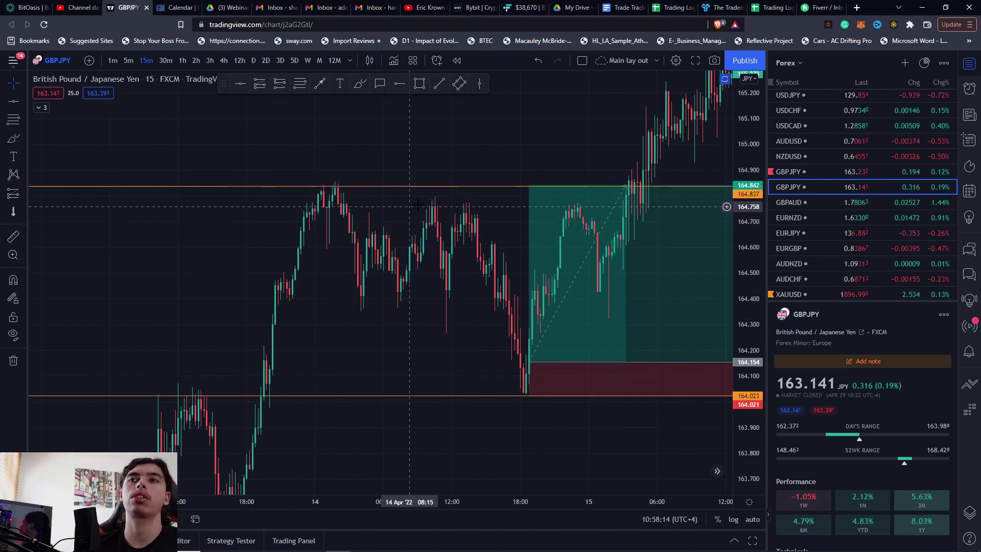
{"action": "left_click_drag", "start_coordinate": [399, 346], "coordinate": [346, 343]}
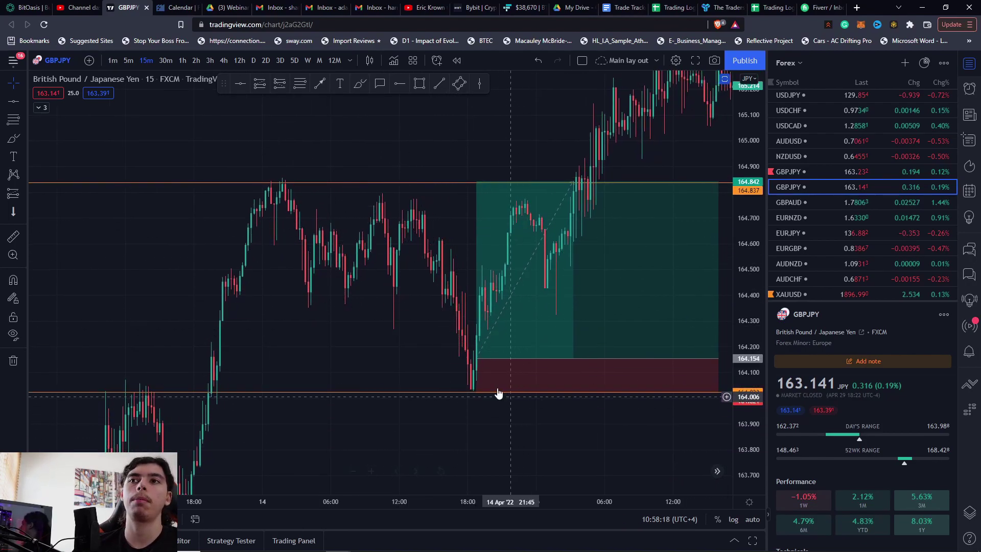
{"action": "left_click", "coordinate": [475, 389]}
{"action": "left_click_drag", "start_coordinate": [479, 358], "coordinate": [477, 362]}
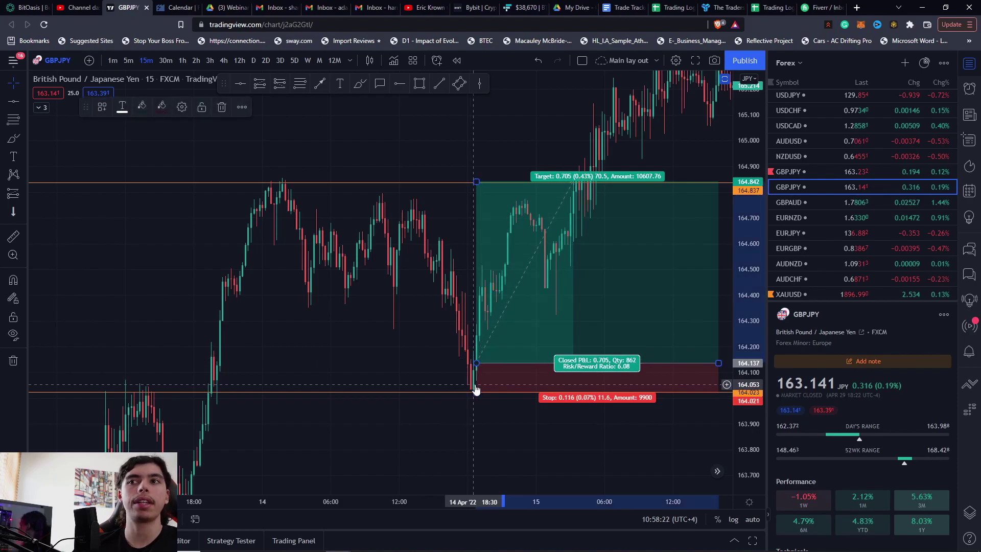
Step: Lower the long position's target to 164.760 and shorten its time span to end early on 15 April
{"action": "left_click_drag", "start_coordinate": [402, 369], "coordinate": [304, 383]}
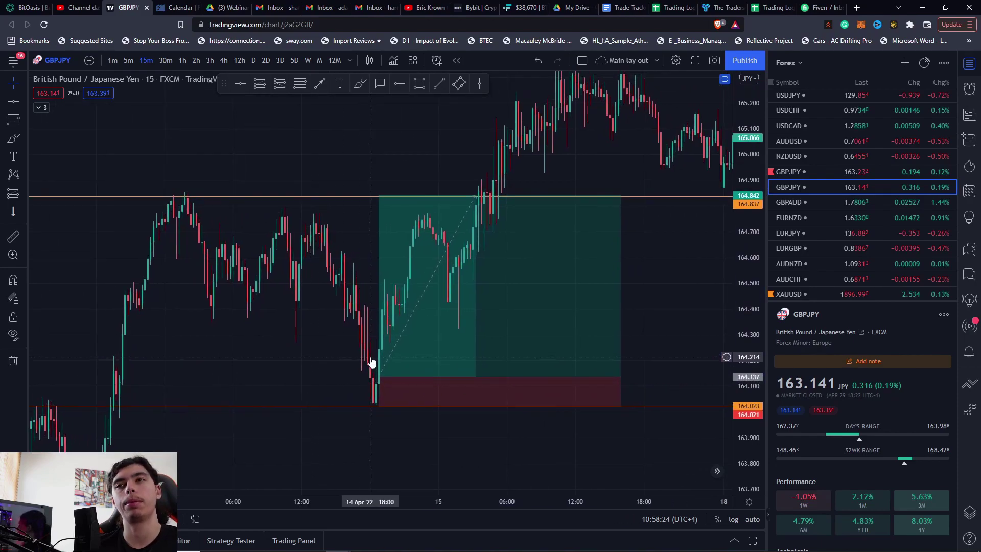
{"action": "left_click_drag", "start_coordinate": [379, 194], "coordinate": [378, 216]}
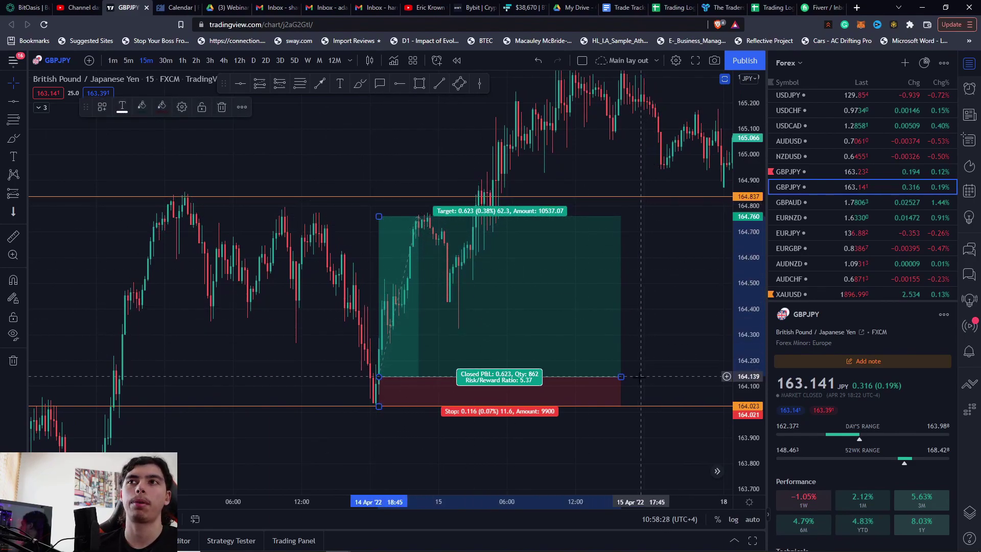
{"action": "left_click_drag", "start_coordinate": [621, 379], "coordinate": [496, 377]}
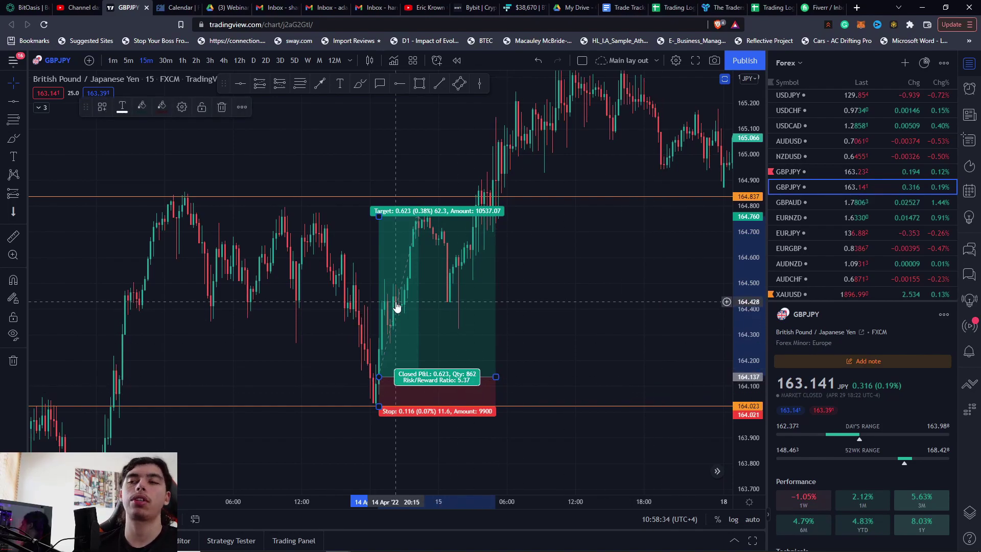
Step: Delete the long position from the 15-minute chart
{"action": "key", "text": "Delete"}
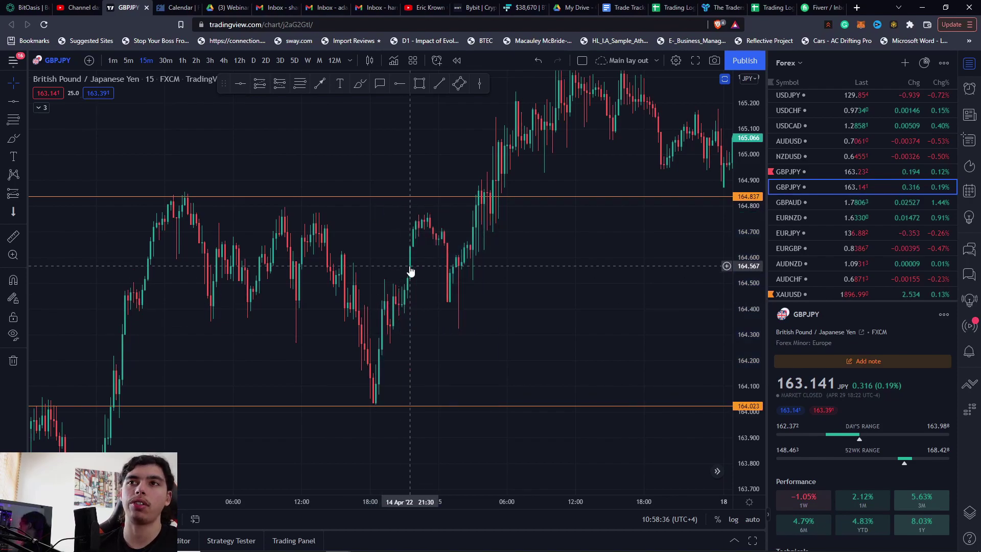
Step: Follow the rally through 18 and 19 April on the 15-minute chart at a wider price scale
{"action": "left_click_drag", "start_coordinate": [603, 263], "coordinate": [221, 344]}
{"action": "left_click_drag", "start_coordinate": [604, 158], "coordinate": [493, 324]}
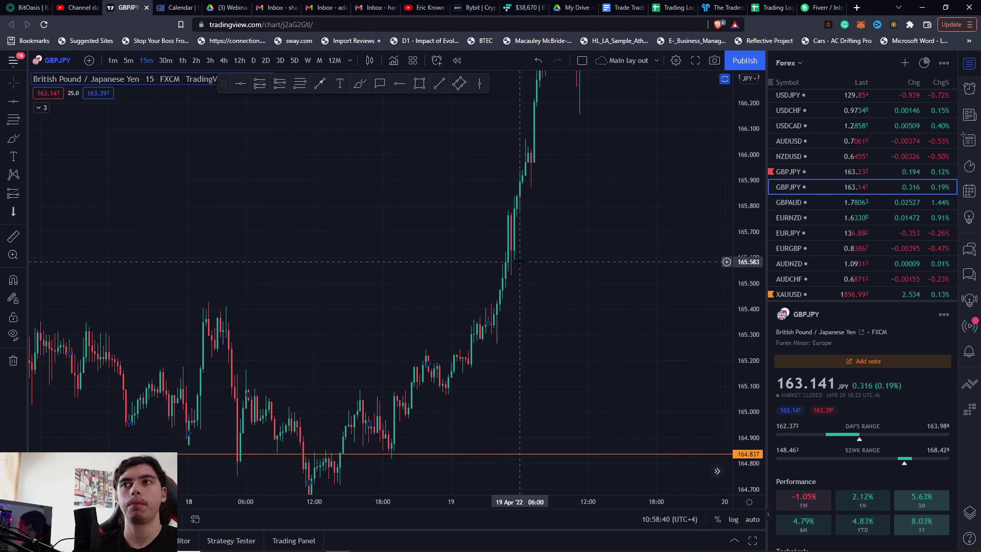
{"action": "left_click_drag", "start_coordinate": [749, 120], "coordinate": [747, 257]}
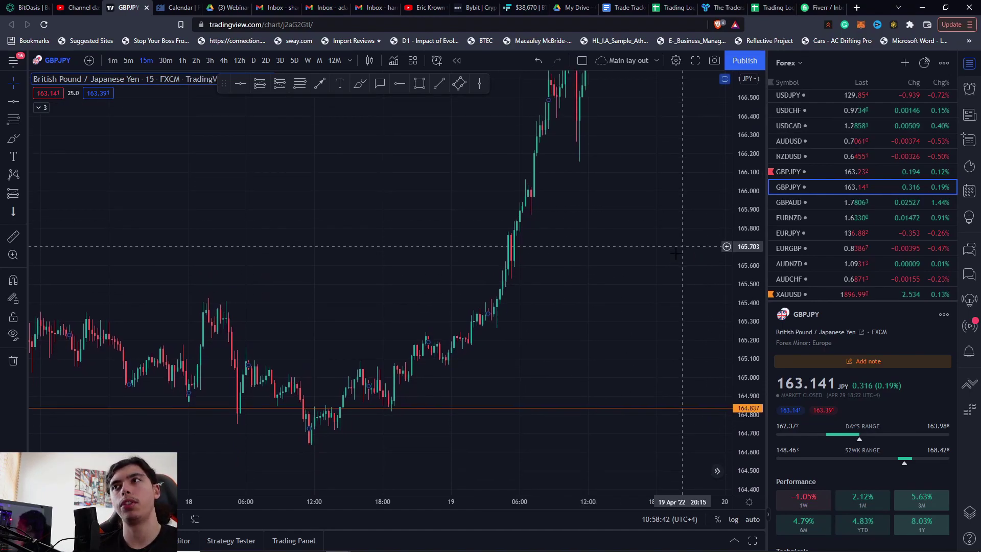
{"action": "left_click_drag", "start_coordinate": [656, 254], "coordinate": [598, 358]}
{"action": "left_click_drag", "start_coordinate": [737, 147], "coordinate": [734, 224]}
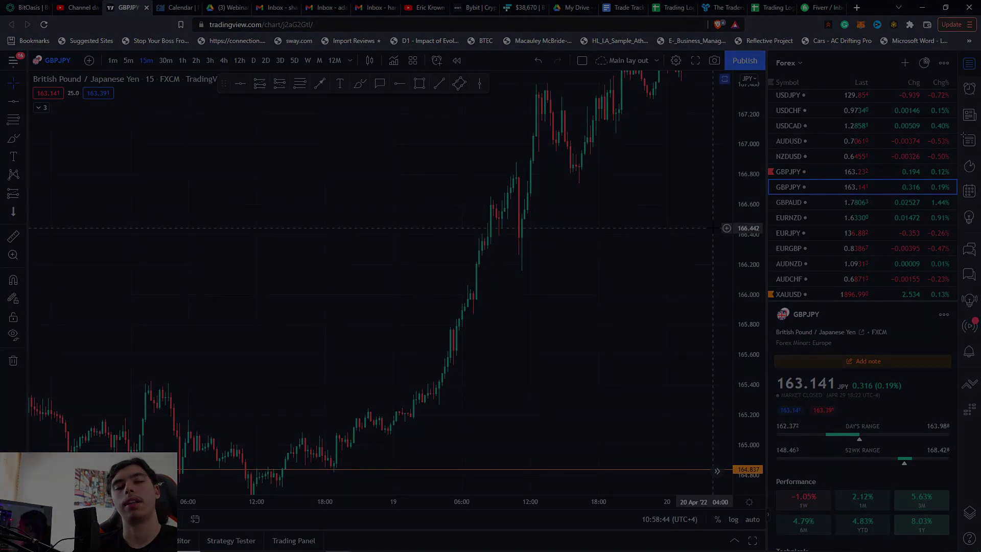